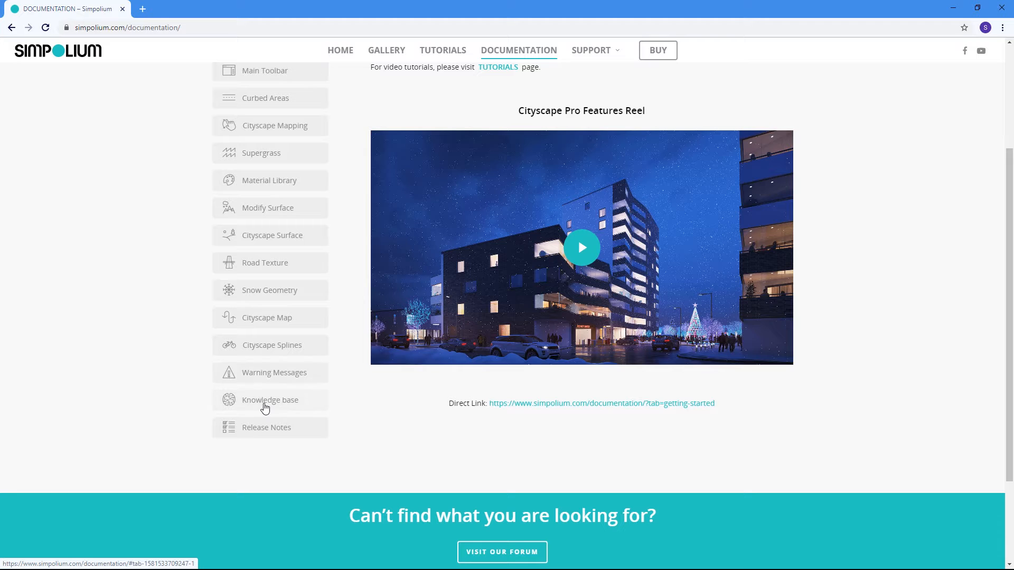
# Read through the Knowledge base page of the Cityscape Pro documentation, including the surface, spline and element naming guidelines.
pyautogui.click(265, 406)
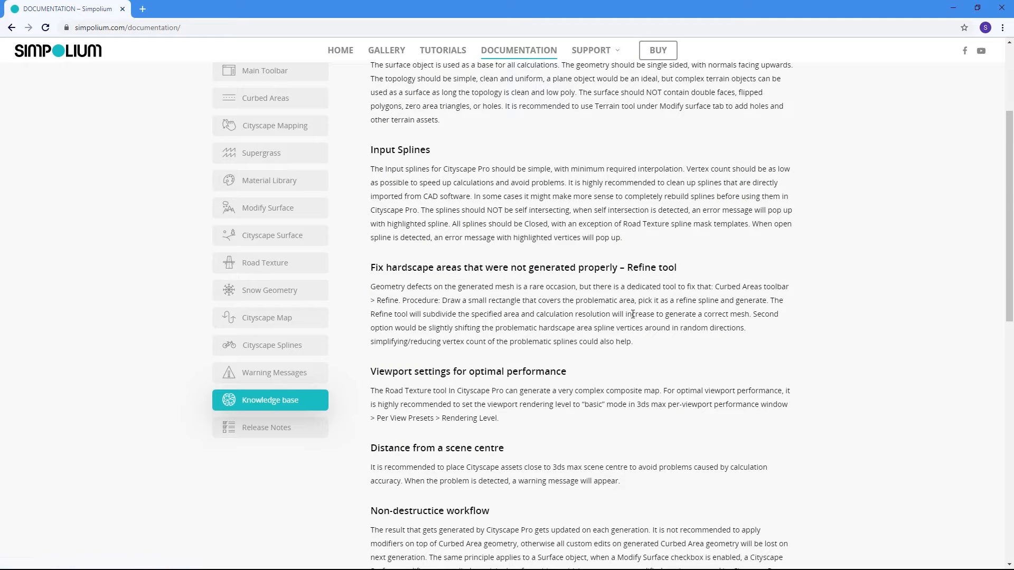
pyautogui.scroll(3, 633, 315)
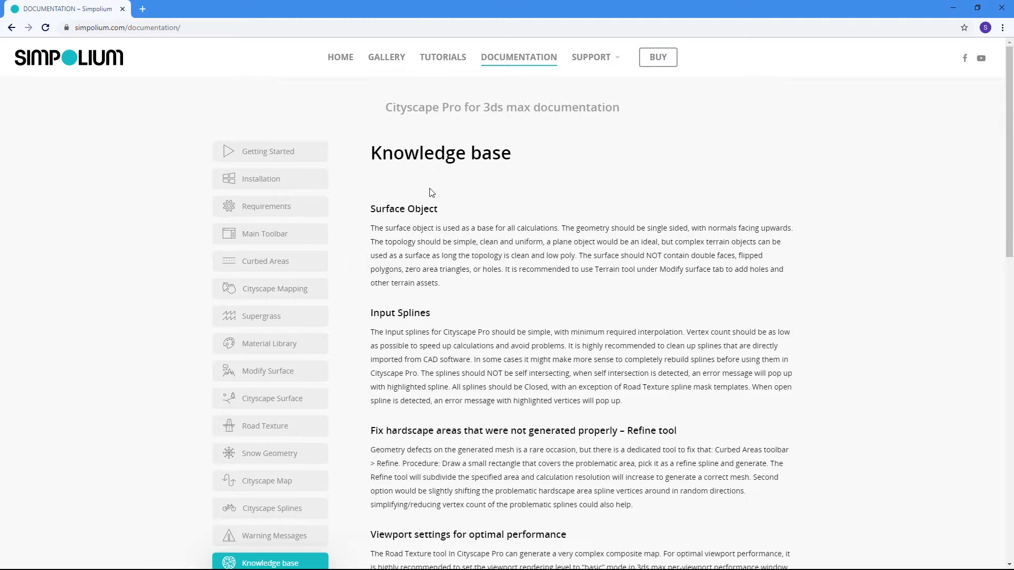
pyautogui.scroll(-10, 437, 258)
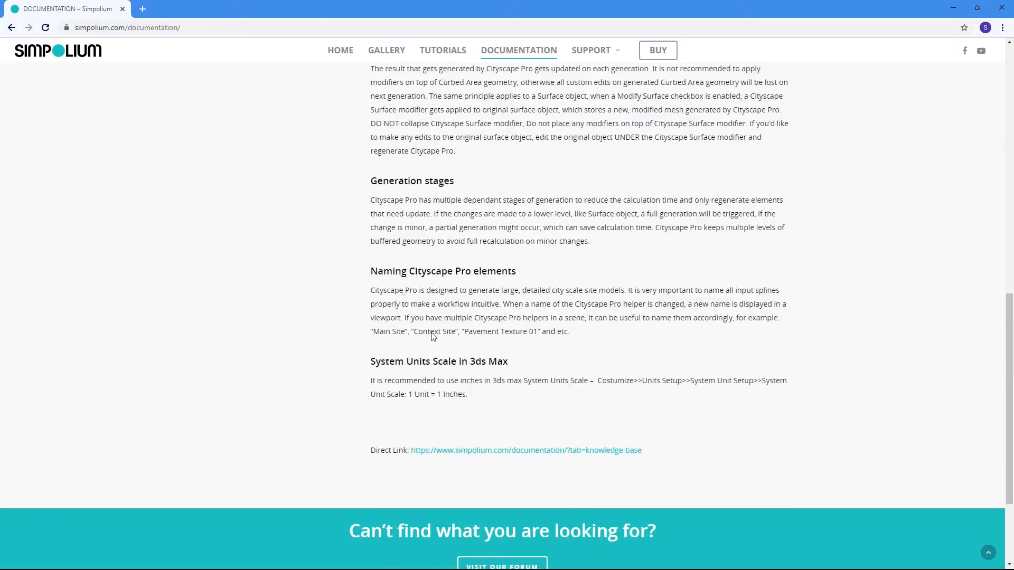
pyautogui.scroll(7, 465, 247)
pyautogui.scroll(2, 459, 248)
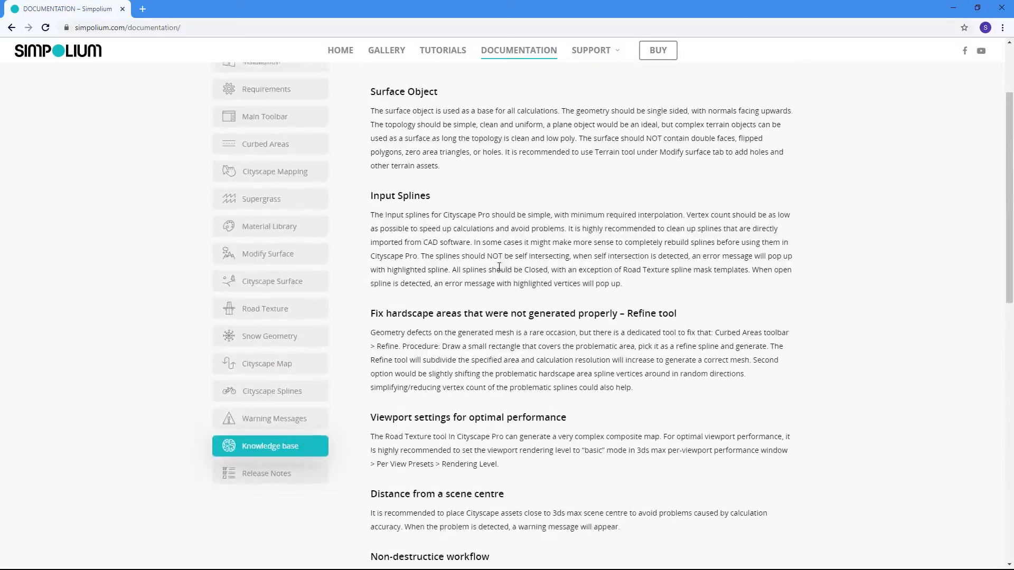
# Check the Warning Messages documentation page, and return to the Knowledge base sections on performance and non-destructive workflow.
pyautogui.click(312, 419)
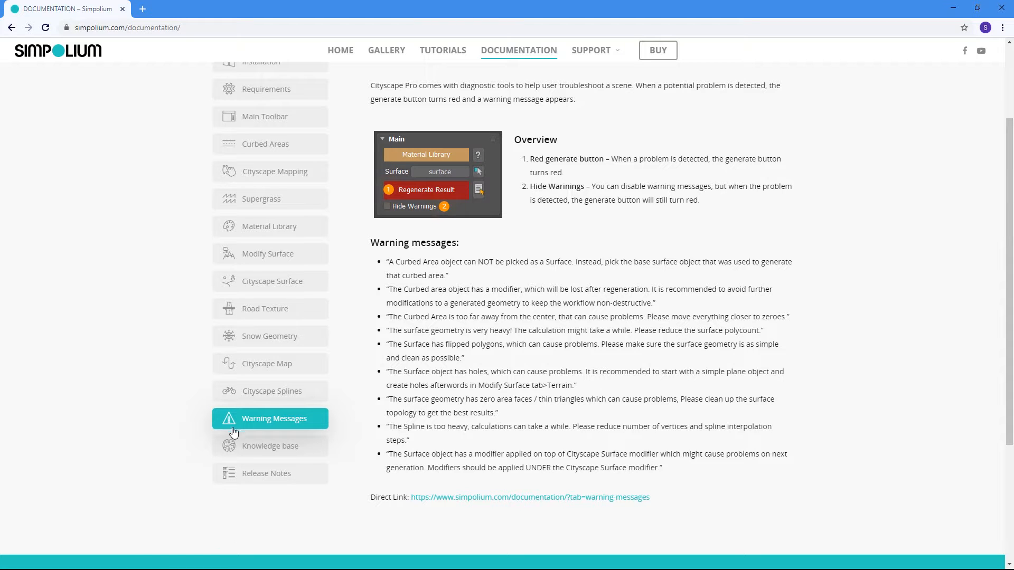
pyautogui.click(254, 447)
pyautogui.scroll(-4, 414, 225)
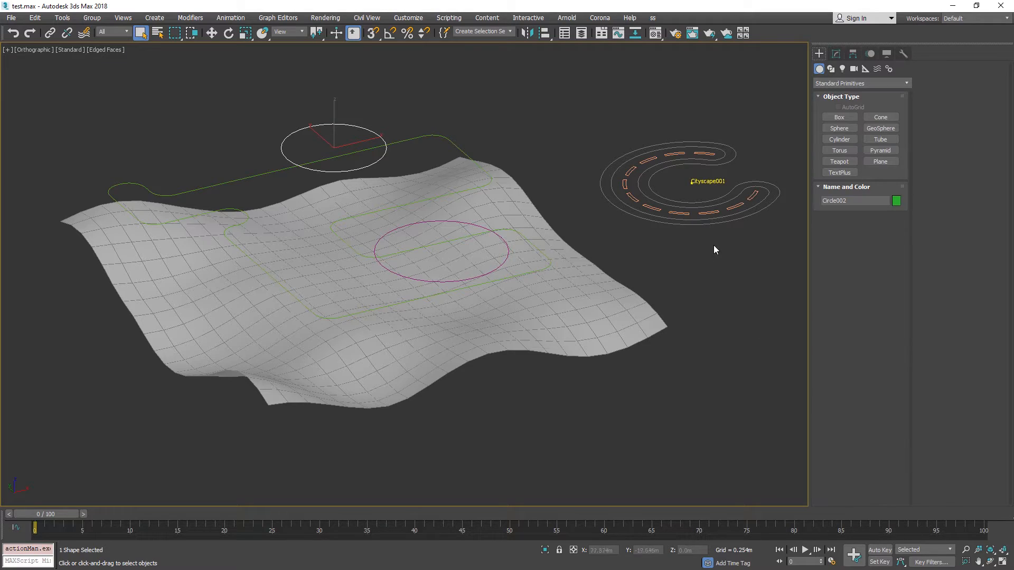
# Switch to 3ds Max and rename the wavy terrain plane as Surface.
pyautogui.click(724, 220)
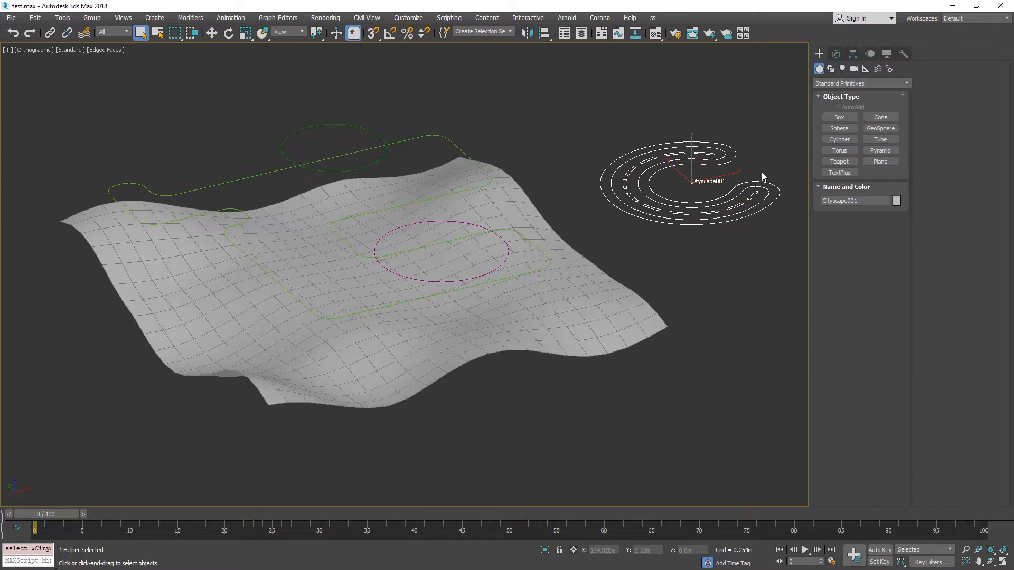
pyautogui.keyDown('alt'); pyautogui.moveTo(755, 169); pyautogui.dragTo(490, 195, button='middle'); pyautogui.keyUp('alt')
pyautogui.click(464, 234)
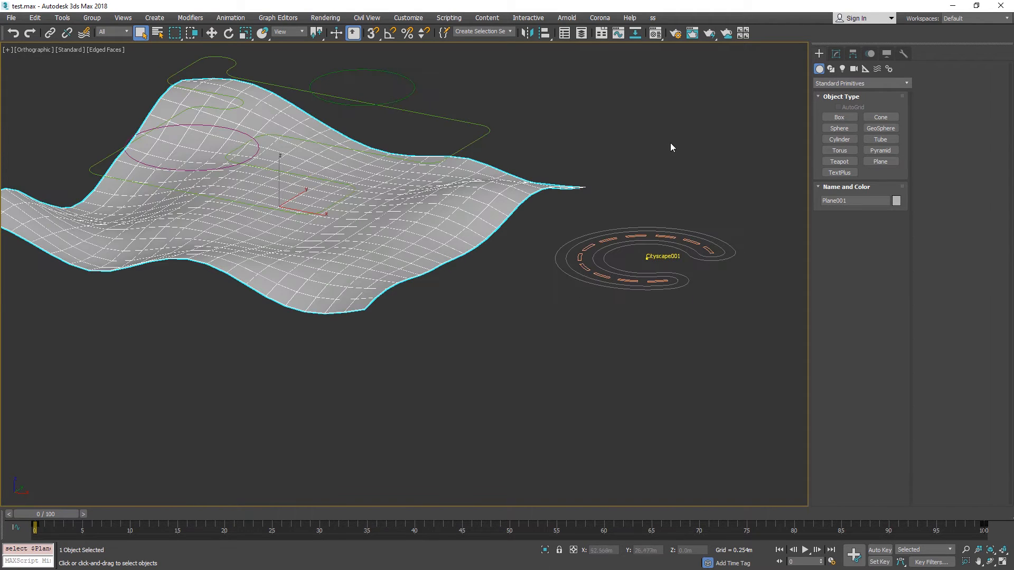
pyautogui.click(836, 54)
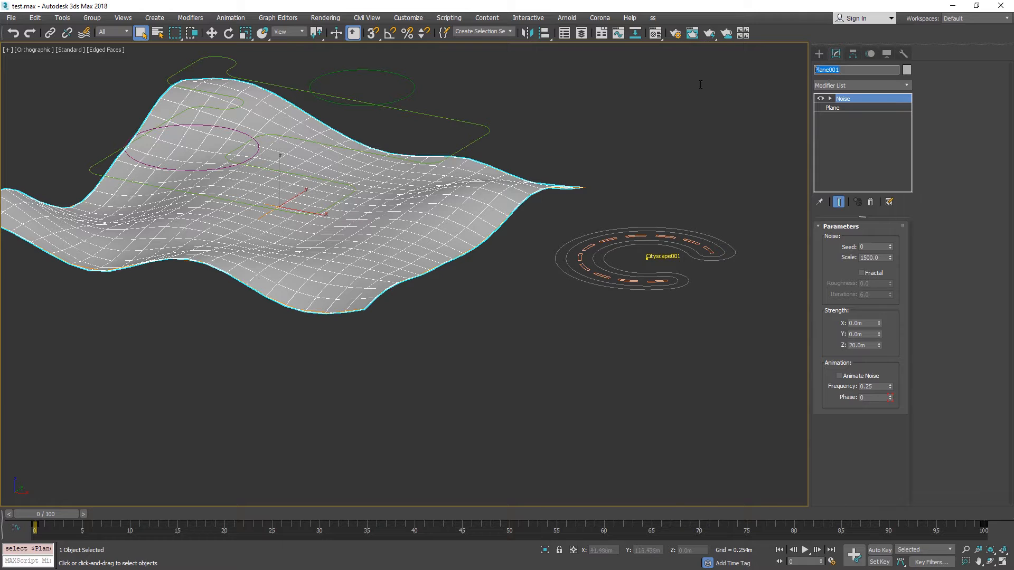
pyautogui.write('Surface')
# Rename the closed light-green line spline above the terrain as Curbed Area.
pyautogui.click(459, 148)
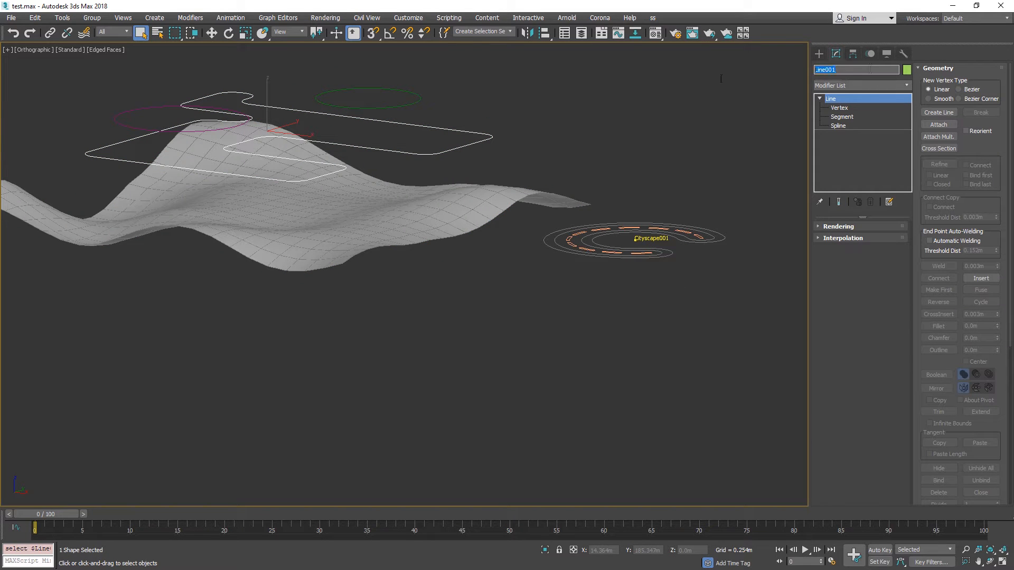
pyautogui.write('Circl')
pyautogui.click(475, 87)
# Rename the dark green circle spline as Hardscape 01.
pyautogui.click(405, 106)
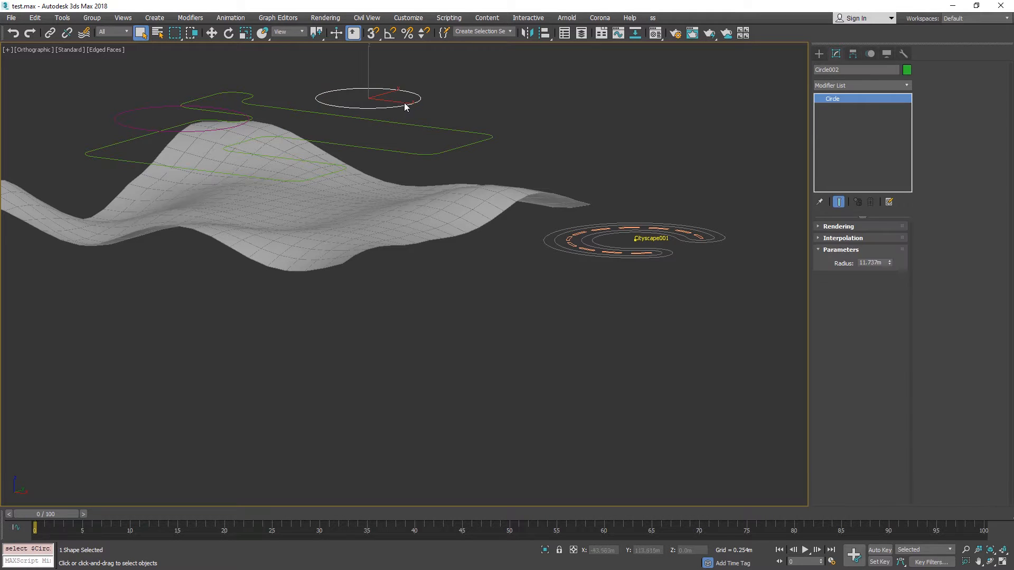
pyautogui.click(864, 70)
pyautogui.write('Hardscape 01')
# Rename the magenta circle spline as Pavement01.
pyautogui.click(243, 125)
pyautogui.moveTo(858, 70); pyautogui.dragTo(748, 74)
pyautogui.write('Paveme')
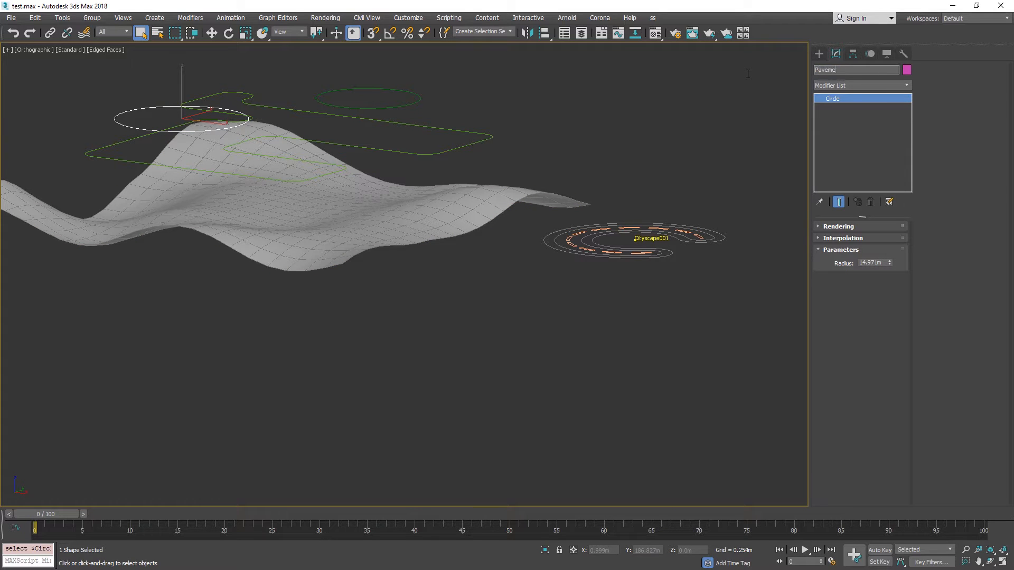
pyautogui.click(623, 102)
# Rename the Cityscape helper beside the terrain as Main Site.
pyautogui.keyDown('alt'); pyautogui.moveTo(646, 208); pyautogui.dragTo(689, 233, button='middle'); pyautogui.keyUp('alt')
pyautogui.moveTo(688, 232); pyautogui.dragTo(679, 177, button='middle')
pyautogui.scroll(-2, 678, 178)
pyautogui.moveTo(678, 128); pyautogui.dragTo(774, 281)
pyautogui.moveTo(863, 70); pyautogui.dragTo(654, 90)
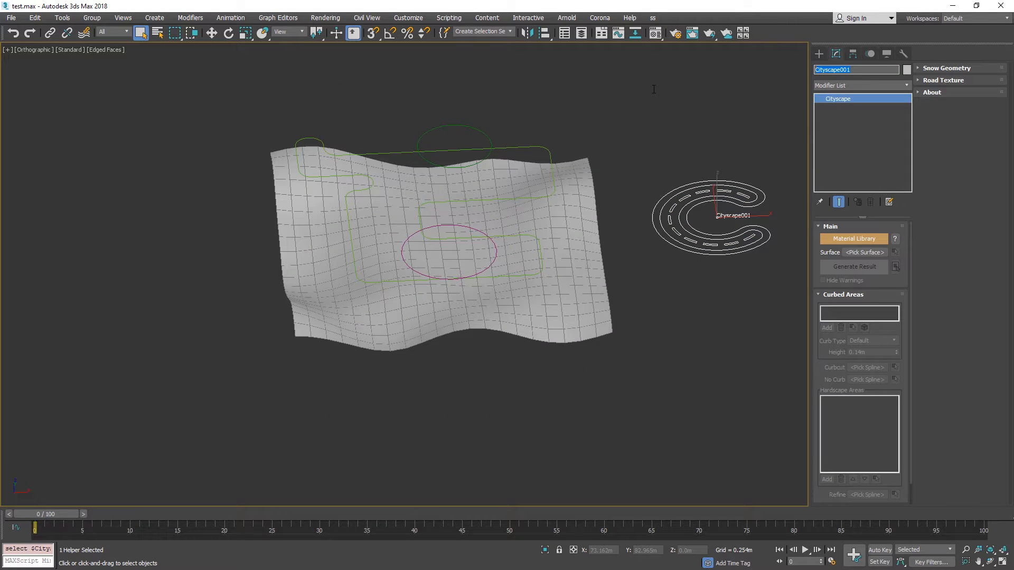
pyautogui.write('Main Site')
pyautogui.click(689, 153)
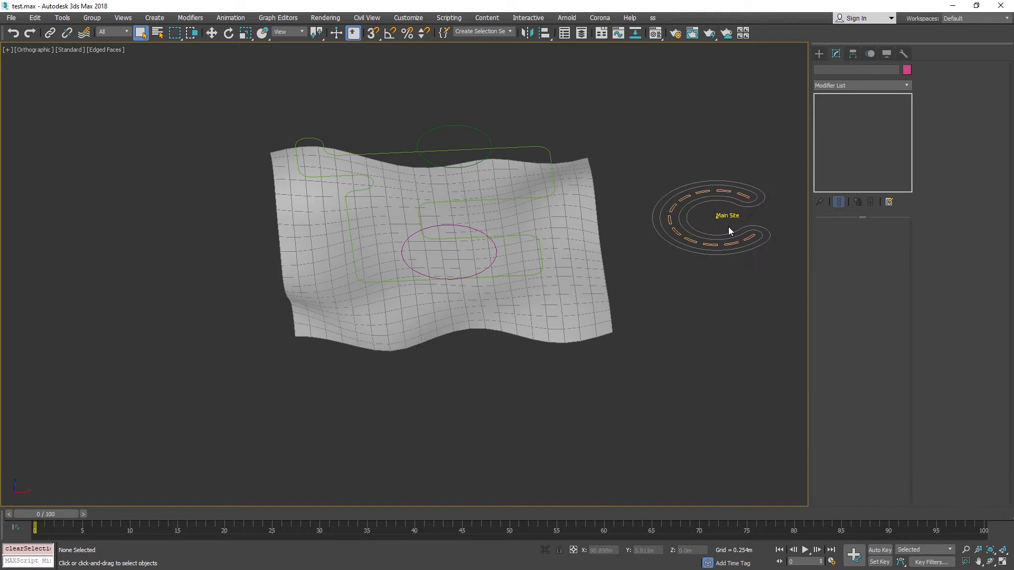
# Assign the terrain as the Main Site helper's surface and add the Curbed Area spline to its curbed areas.
pyautogui.click(714, 223)
pyautogui.moveTo(733, 166); pyautogui.dragTo(712, 188, button='middle')
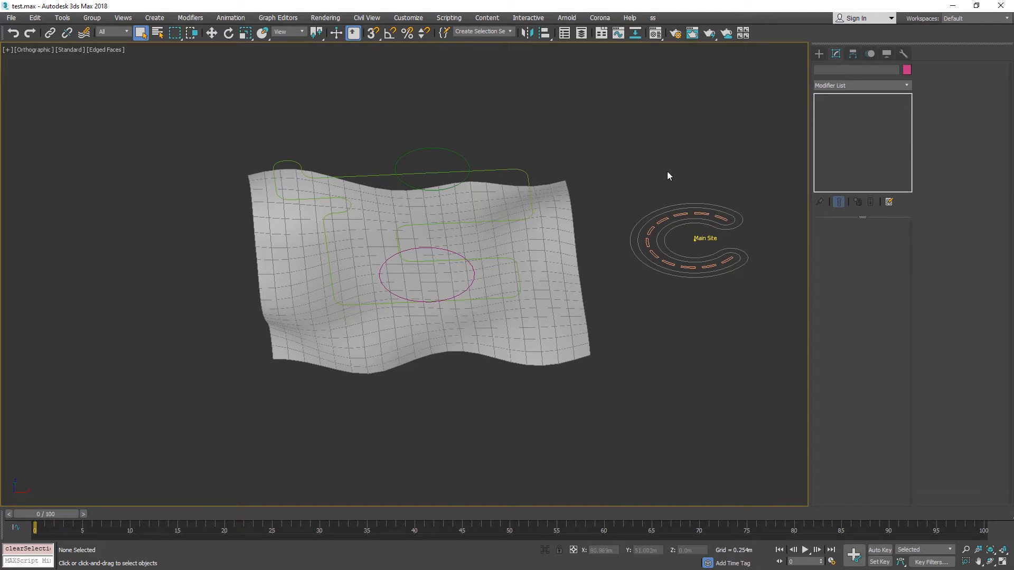
pyautogui.keyDown('alt'); pyautogui.moveTo(797, 185); pyautogui.dragTo(736, 165, button='middle'); pyautogui.keyUp('alt')
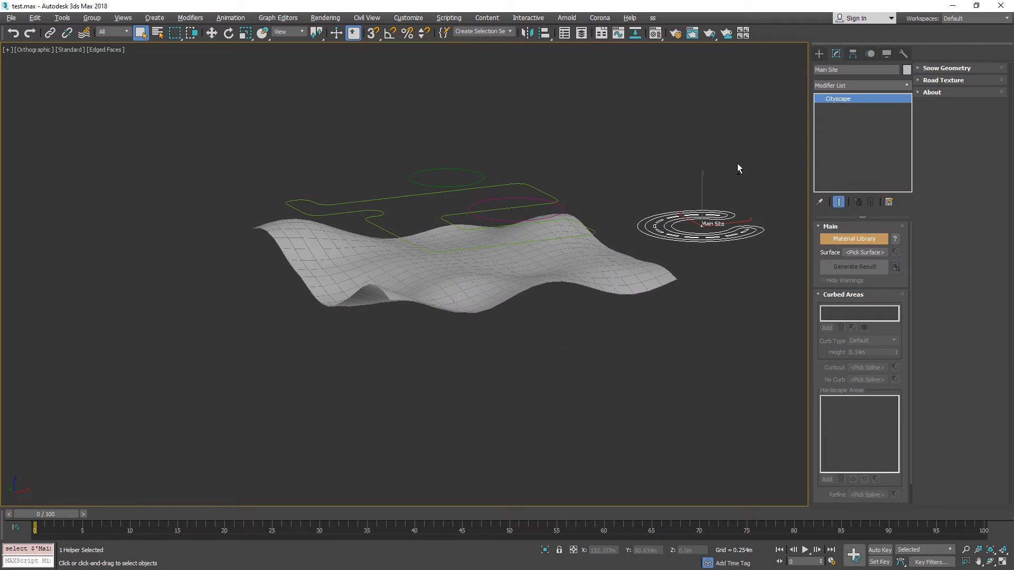
pyautogui.click(864, 252)
pyautogui.click(618, 265)
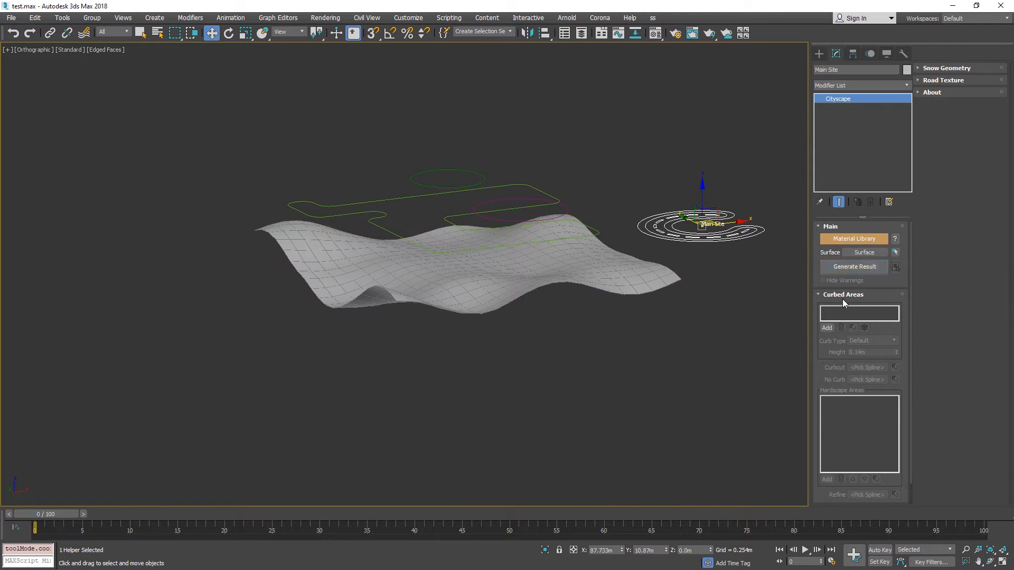
pyautogui.click(827, 328)
pyautogui.click(587, 228)
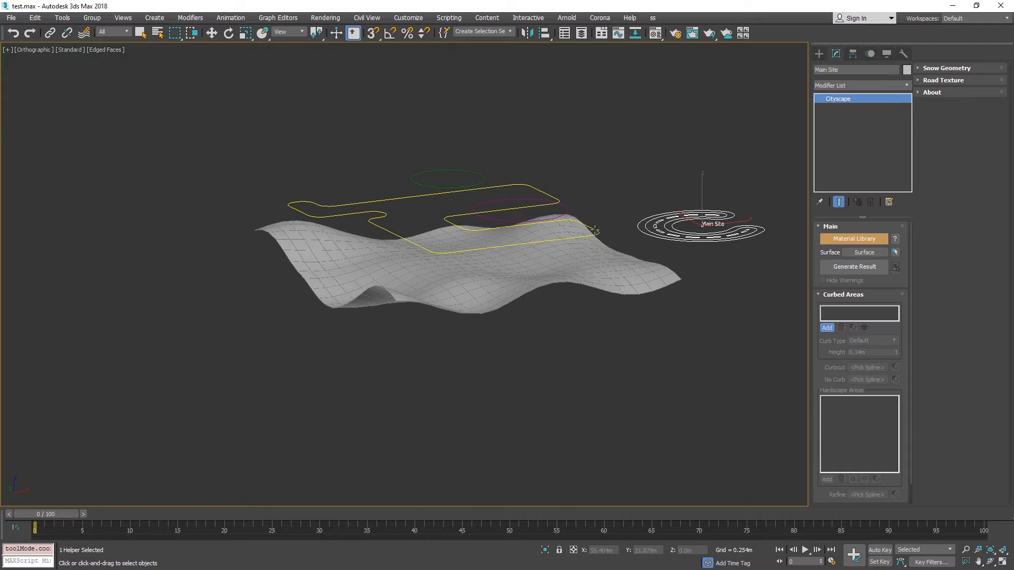
# Add the Hardscape 01 and Pavement01 circles as hardscape areas of the curbed area and generate the result.
pyautogui.click(827, 479)
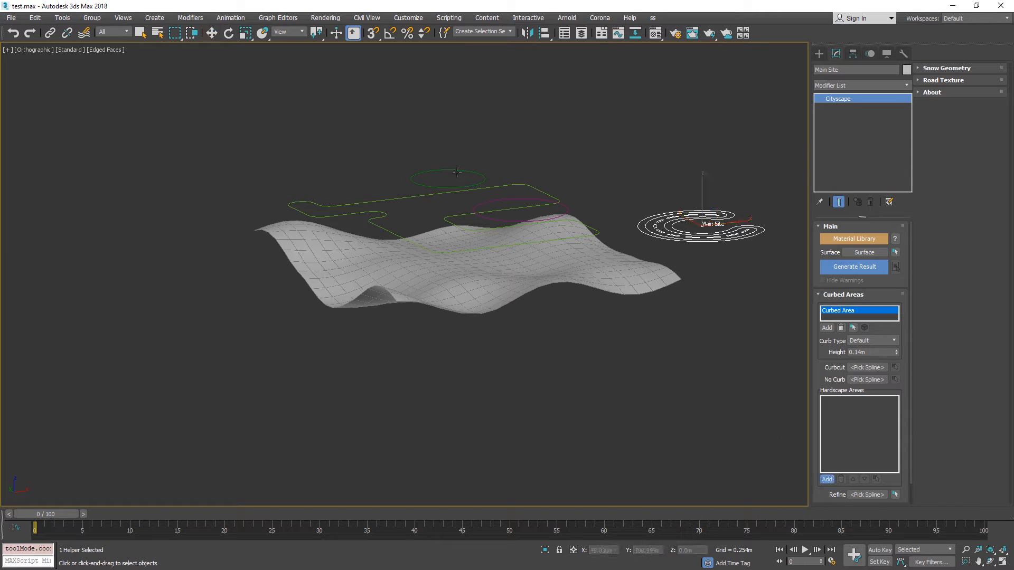
pyautogui.click(459, 187)
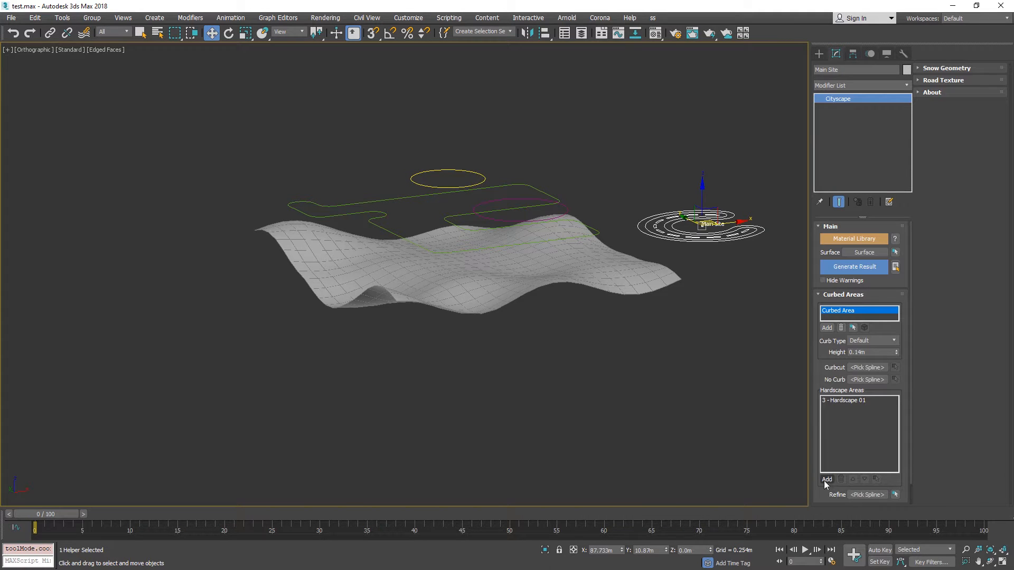
pyautogui.click(558, 216)
pyautogui.click(855, 267)
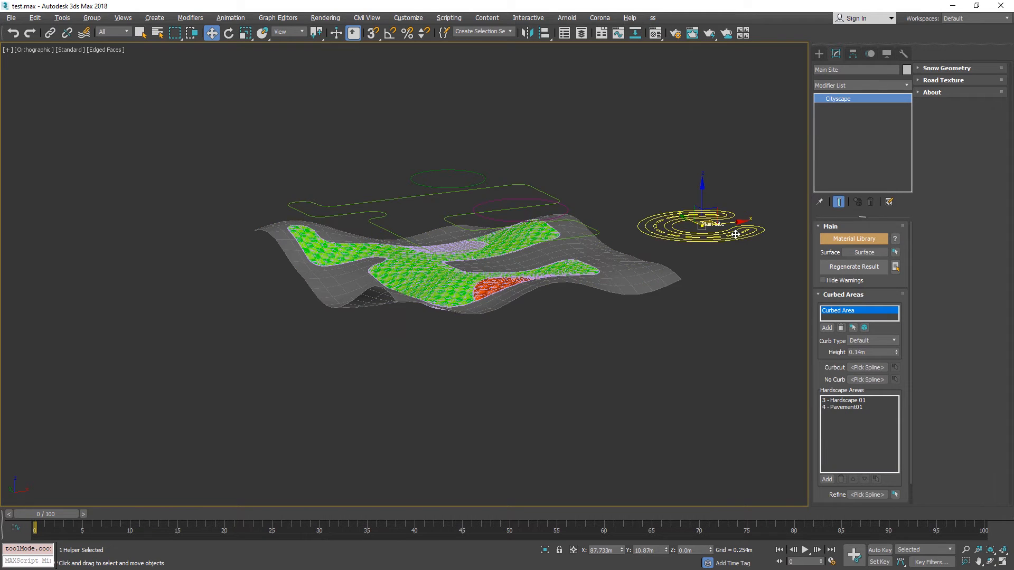
# Isolate the generated curbed area mesh and apply an Edit Poly modifier to it.
pyautogui.keyDown('alt'); pyautogui.moveTo(736, 233); pyautogui.dragTo(715, 271, button='middle'); pyautogui.keyUp('alt')
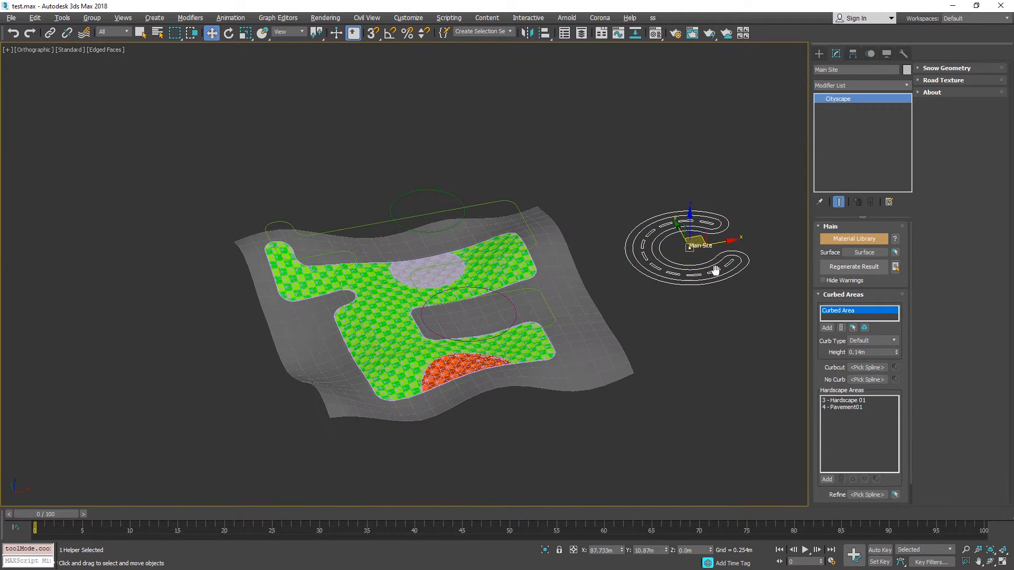
pyautogui.scroll(8, 574, 349)
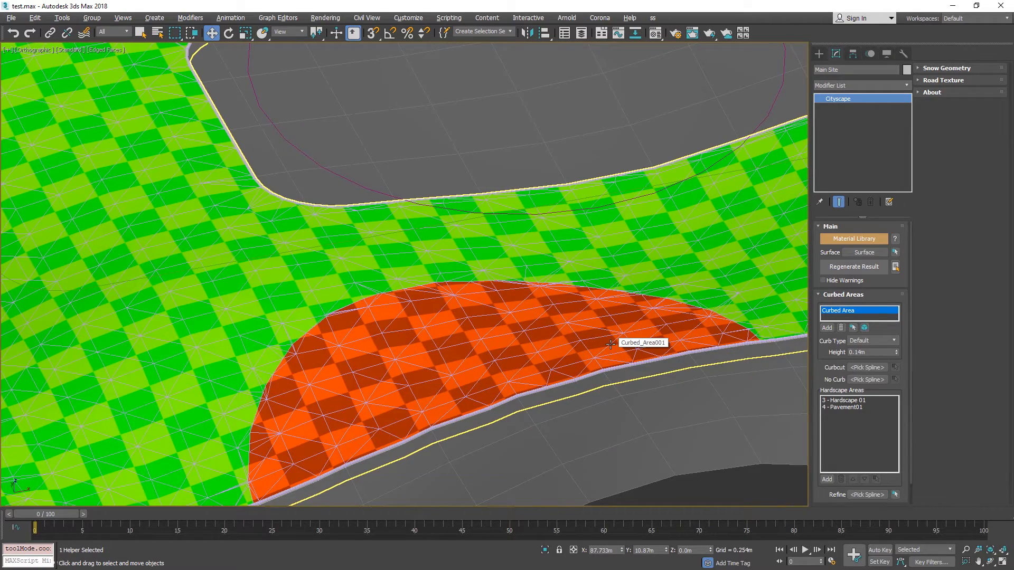
pyautogui.scroll(-10, 610, 344)
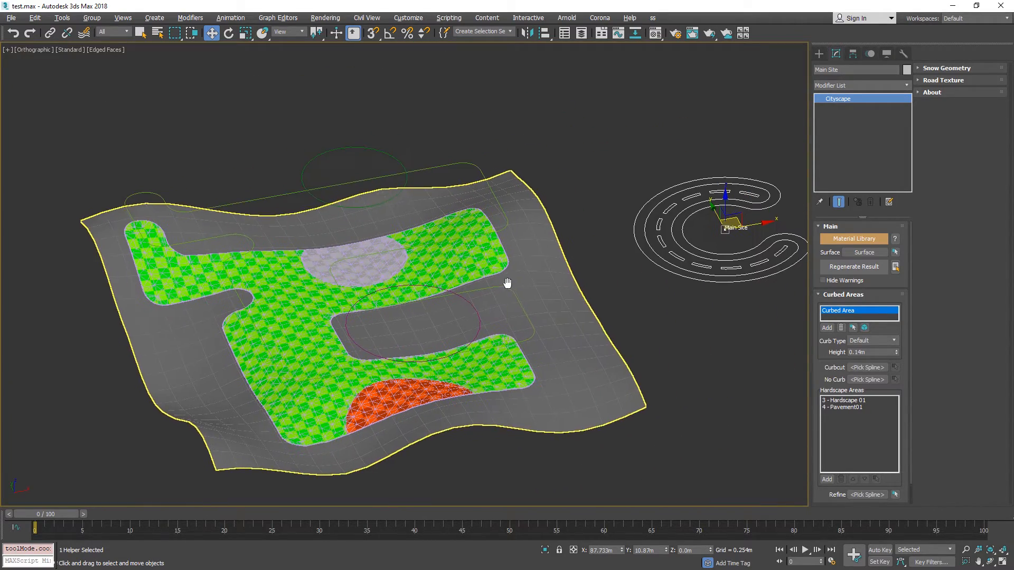
pyautogui.scroll(10, 567, 328)
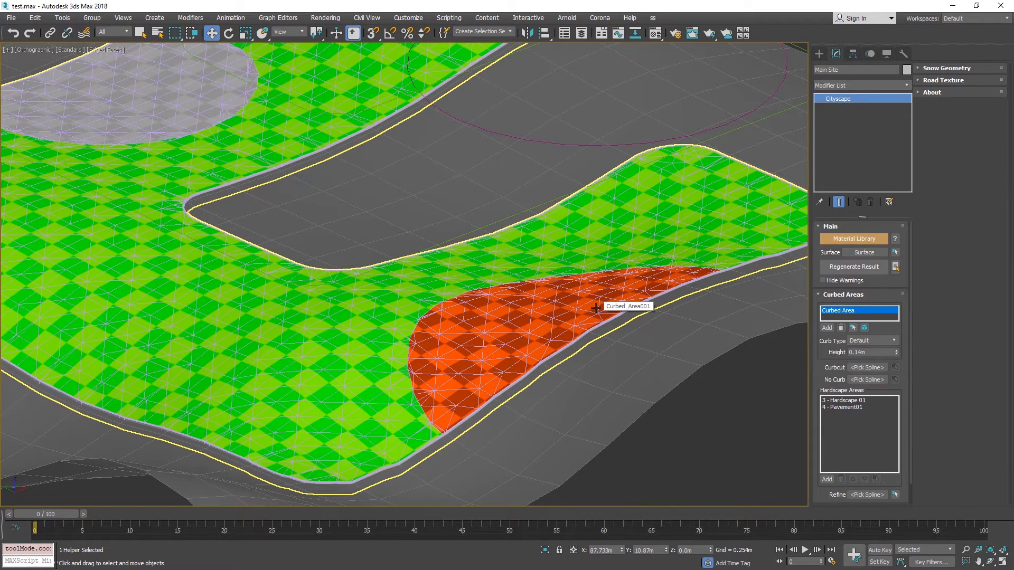
pyautogui.moveTo(581, 273); pyautogui.dragTo(525, 319, button='middle')
pyautogui.click(523, 337)
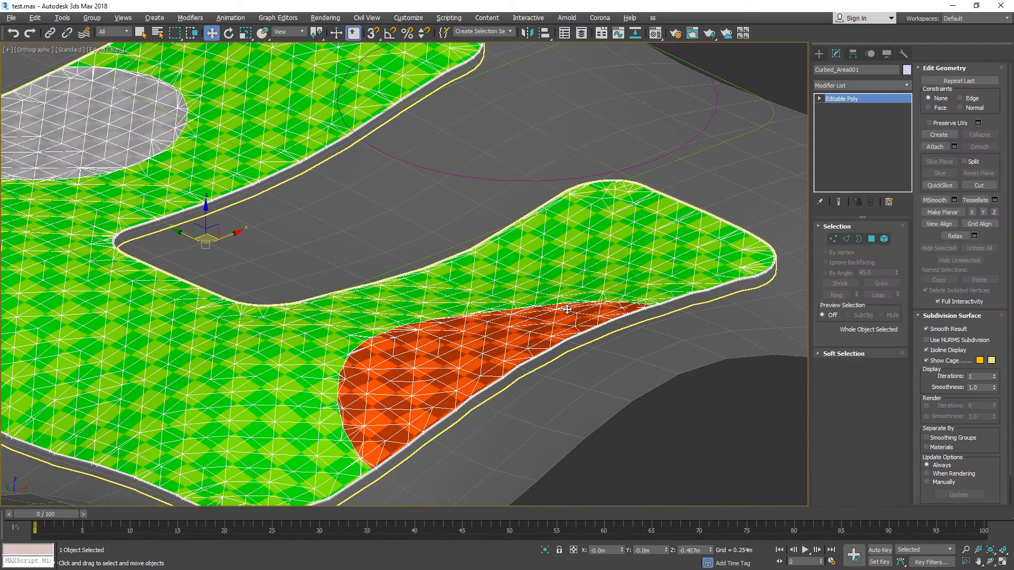
pyautogui.press('z')
pyautogui.scroll(5, 507, 306)
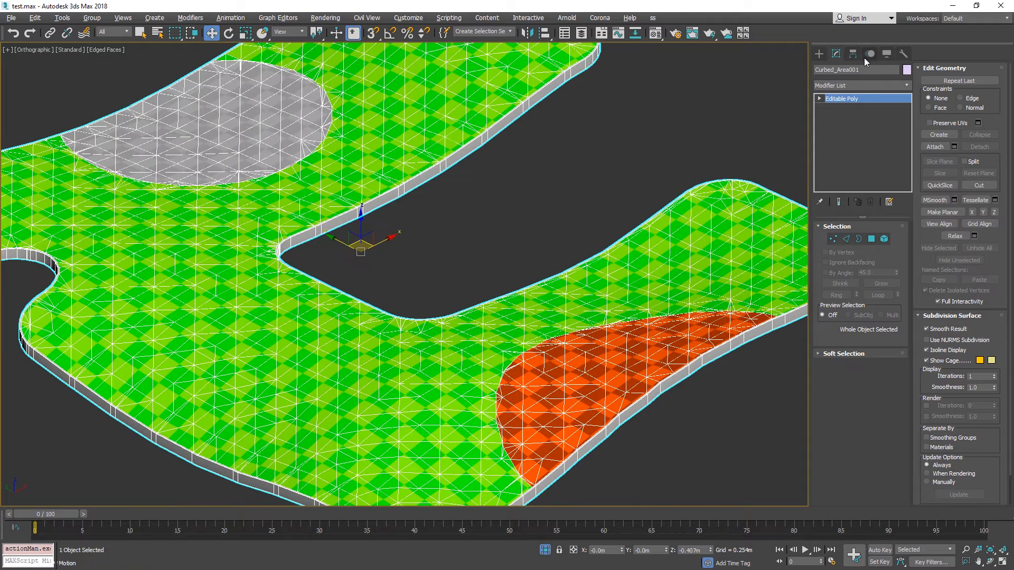
pyautogui.click(861, 85)
pyautogui.scroll(-10, 858, 158)
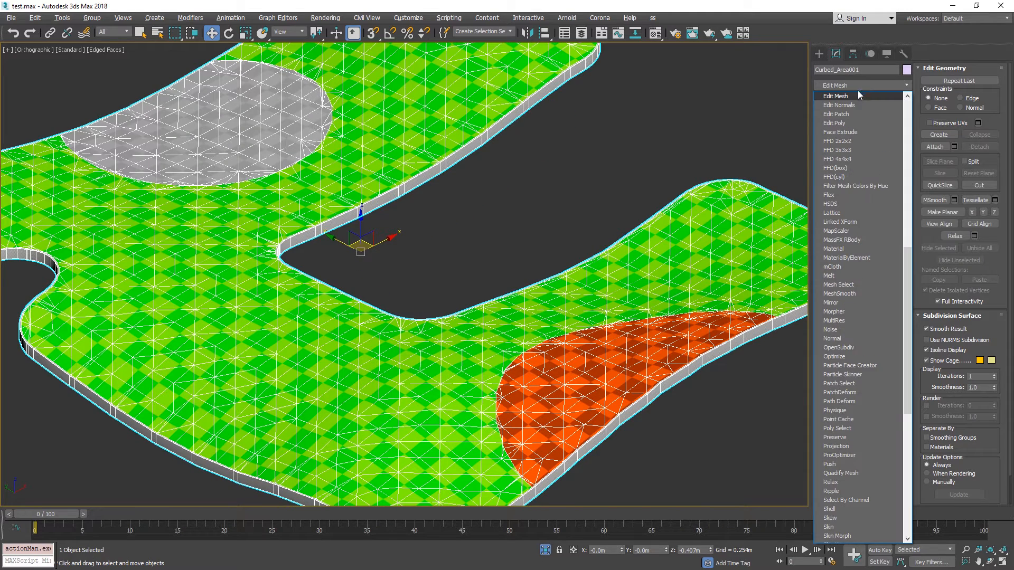
pyautogui.click(850, 122)
# Raise a vertex beside the orange hardscape into a tall peak using soft selection with an 11.364 m falloff, and end isolation.
pyautogui.click(833, 310)
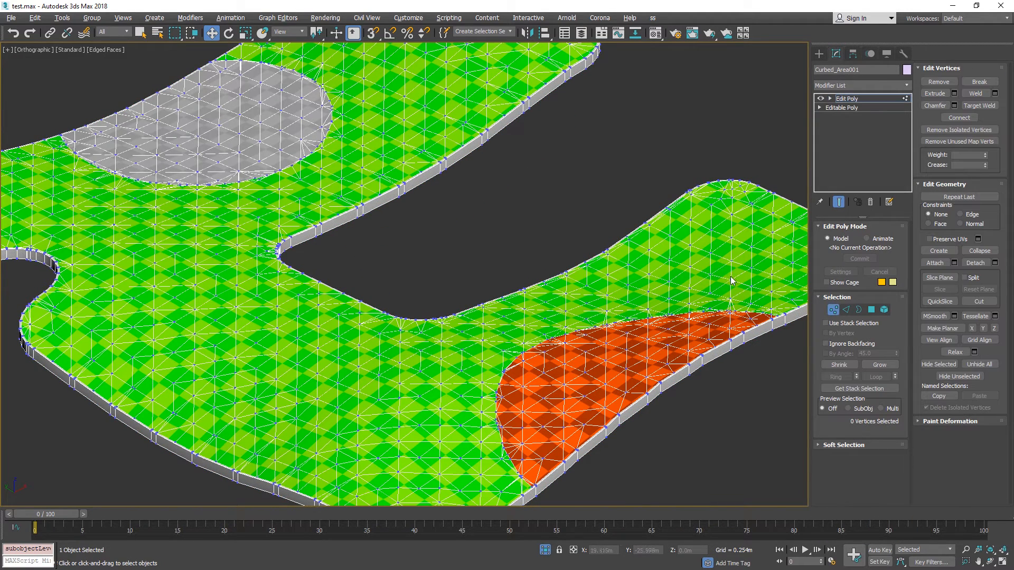
pyautogui.click(879, 445)
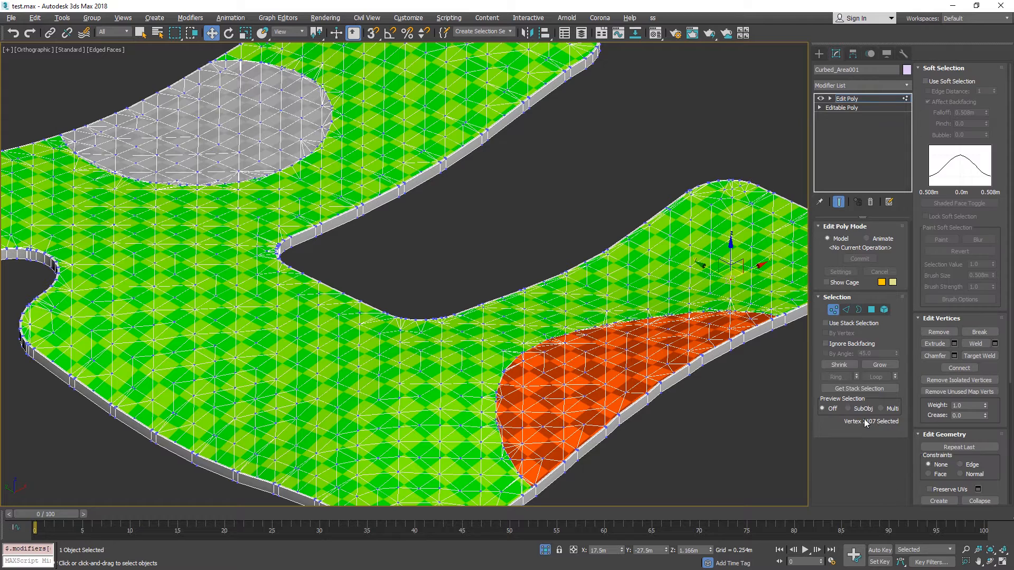
pyautogui.click(926, 81)
pyautogui.moveTo(986, 112); pyautogui.dragTo(989, 8)
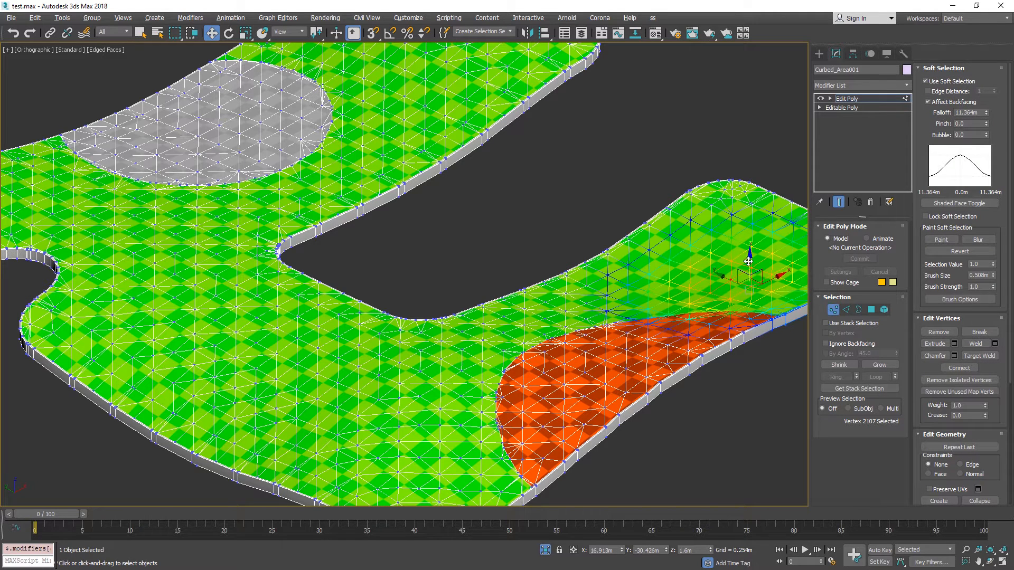
pyautogui.moveTo(750, 257); pyautogui.dragTo(754, 61)
pyautogui.click(846, 99)
pyautogui.hotkey('alt', 'q')
pyautogui.scroll(-5, 365, 478)
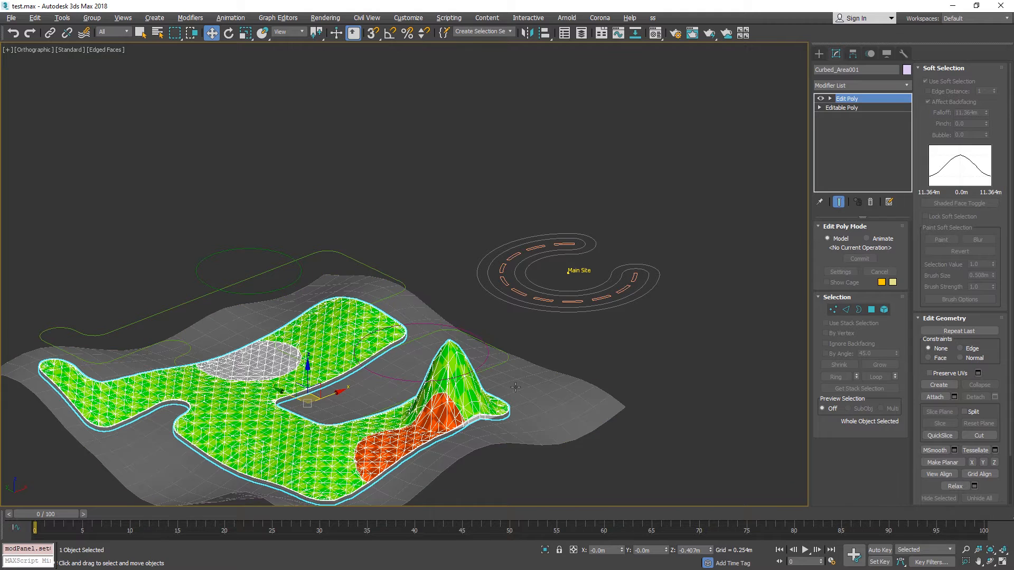
# Select the Main Site helper and regenerate its result, accepting the loss of the modifier on the curbed area mesh.
pyautogui.click(544, 309)
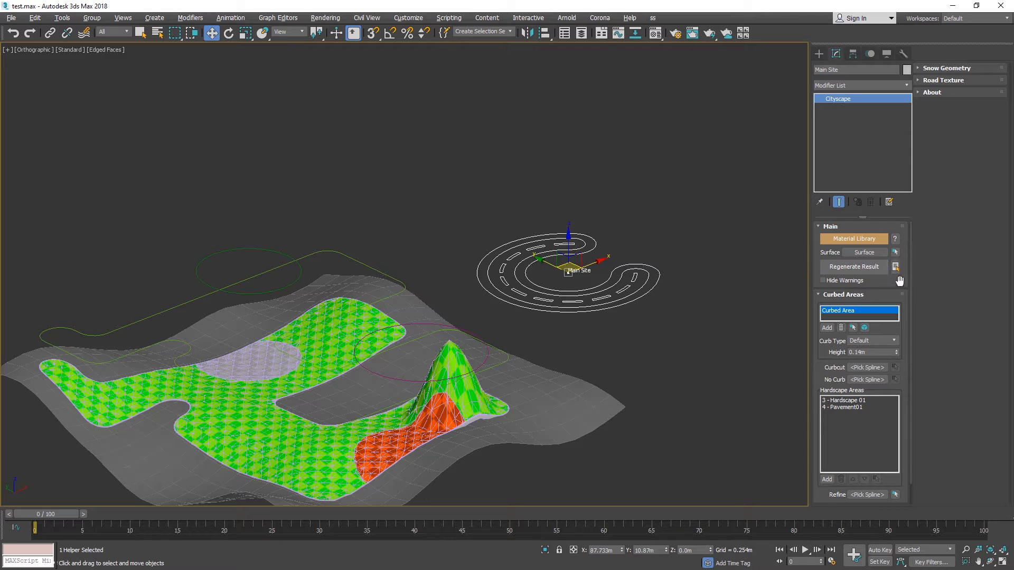
pyautogui.moveTo(539, 330); pyautogui.dragTo(633, 246, button='middle')
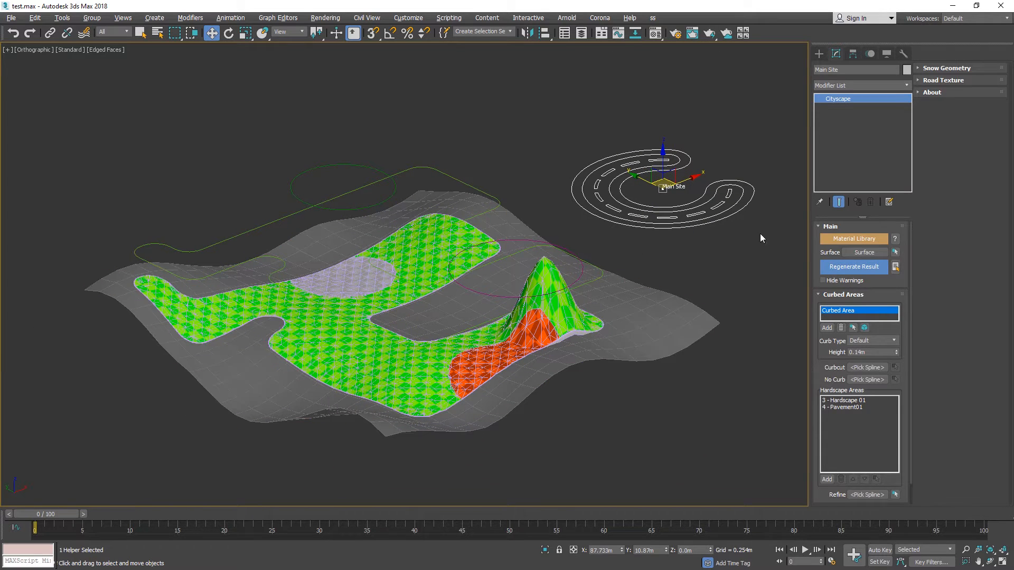
pyautogui.click(866, 268)
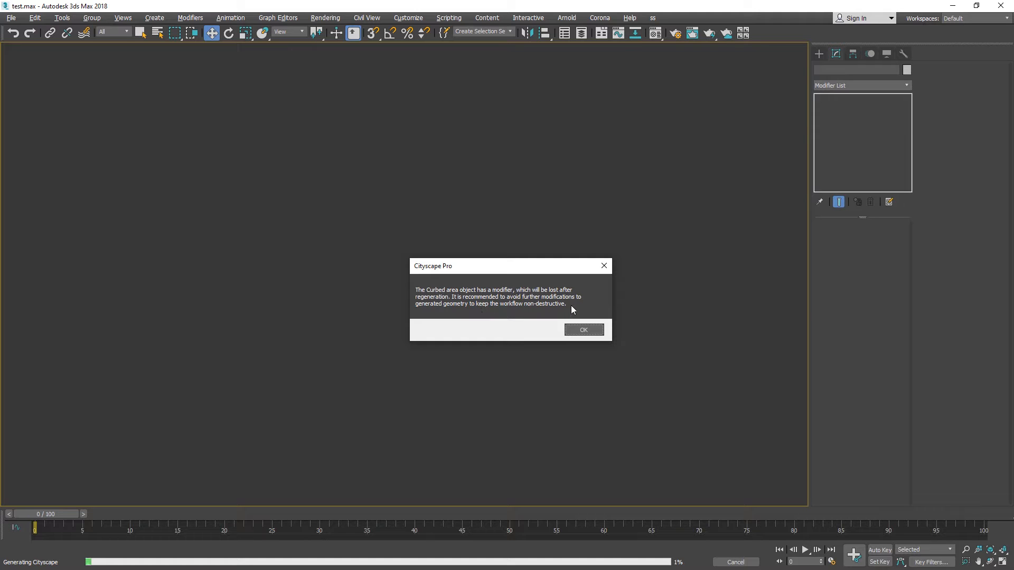
pyautogui.click(590, 330)
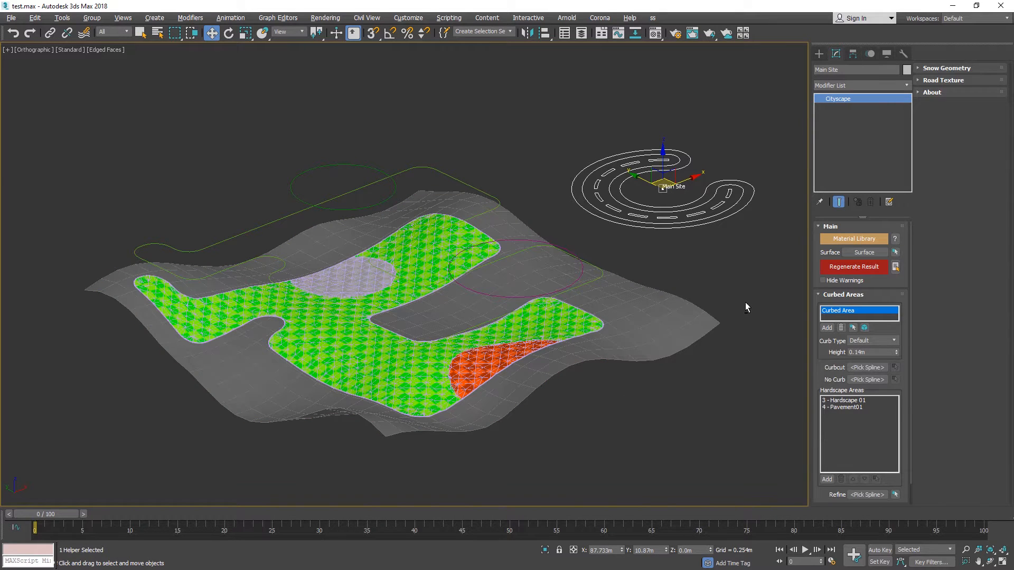
pyautogui.keyDown('alt'); pyautogui.moveTo(746, 308); pyautogui.dragTo(673, 251, button='middle'); pyautogui.keyUp('alt')
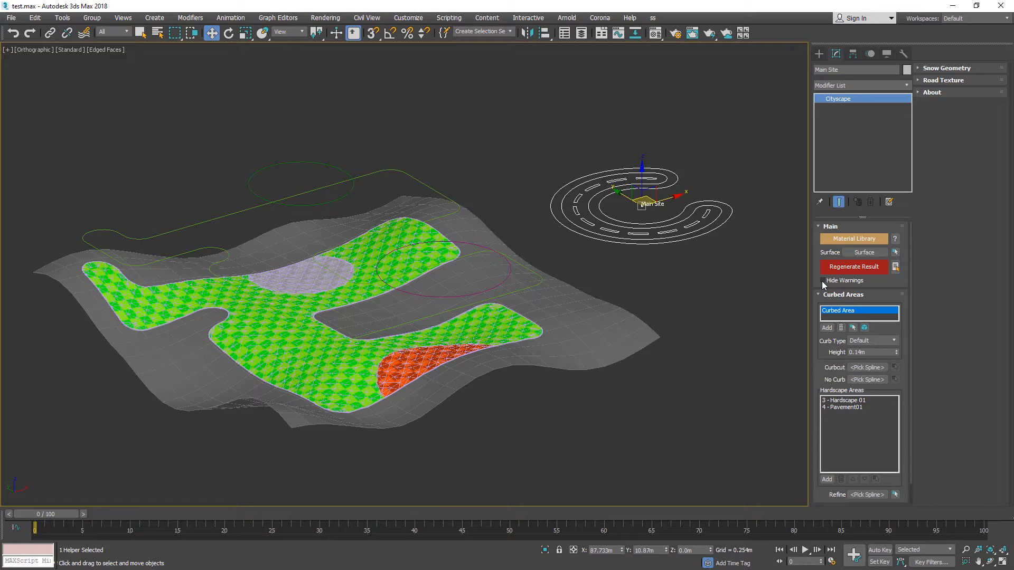
# Show the grid and select the terrain together with the generated curbed area and its source splines.
pyautogui.keyDown('alt'); pyautogui.moveTo(641, 273); pyautogui.dragTo(613, 285, button='middle'); pyautogui.keyUp('alt')
pyautogui.scroll(-4, 613, 285)
pyautogui.moveTo(613, 285); pyautogui.dragTo(710, 308, button='middle')
pyautogui.moveTo(711, 307); pyautogui.dragTo(695, 385, button='middle')
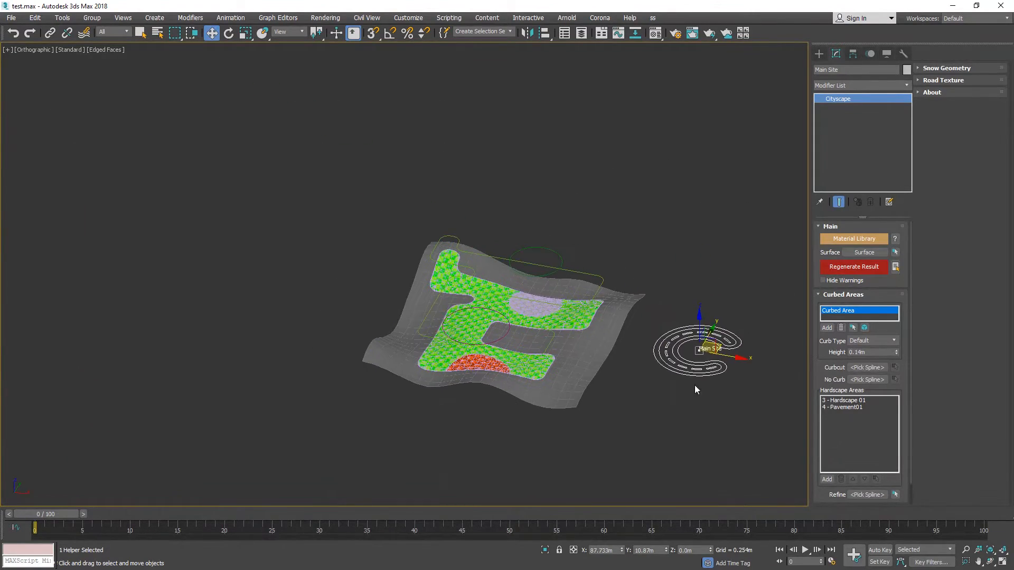
pyautogui.keyDown('alt'); pyautogui.moveTo(560, 327); pyautogui.dragTo(527, 291, button='middle'); pyautogui.keyUp('alt')
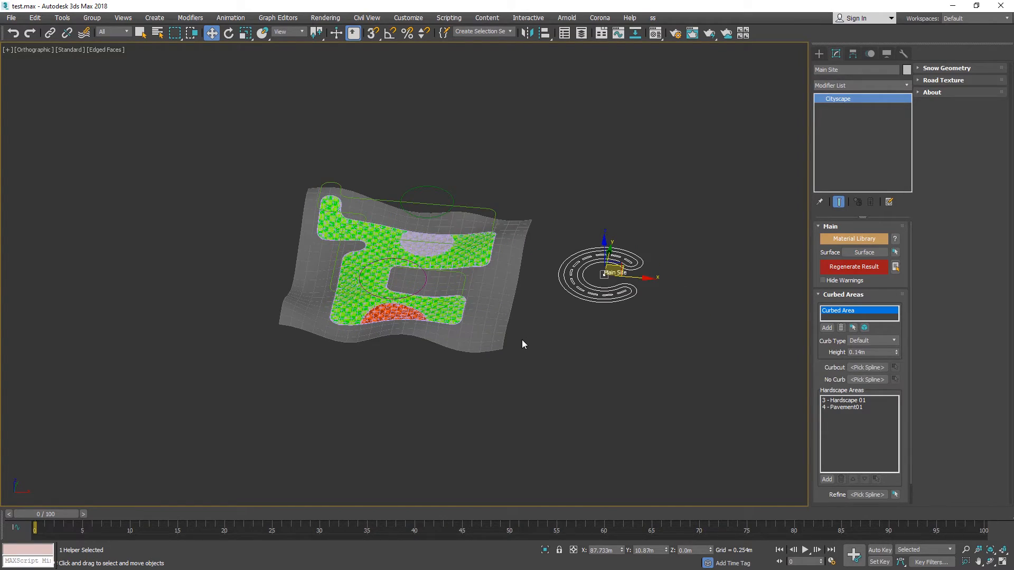
pyautogui.press('g')
pyautogui.scroll(-5, 576, 350)
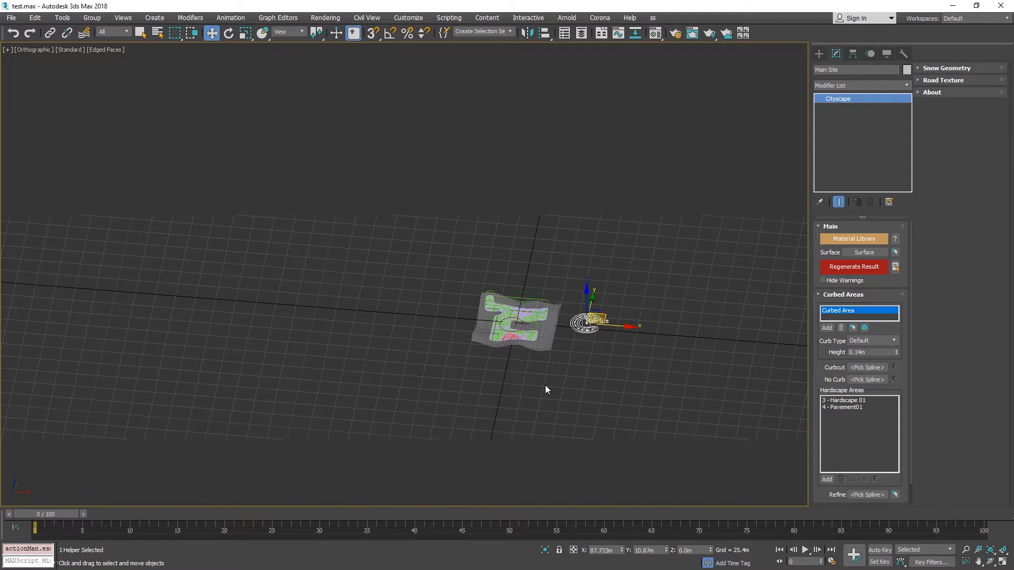
pyautogui.moveTo(546, 386); pyautogui.dragTo(380, 268)
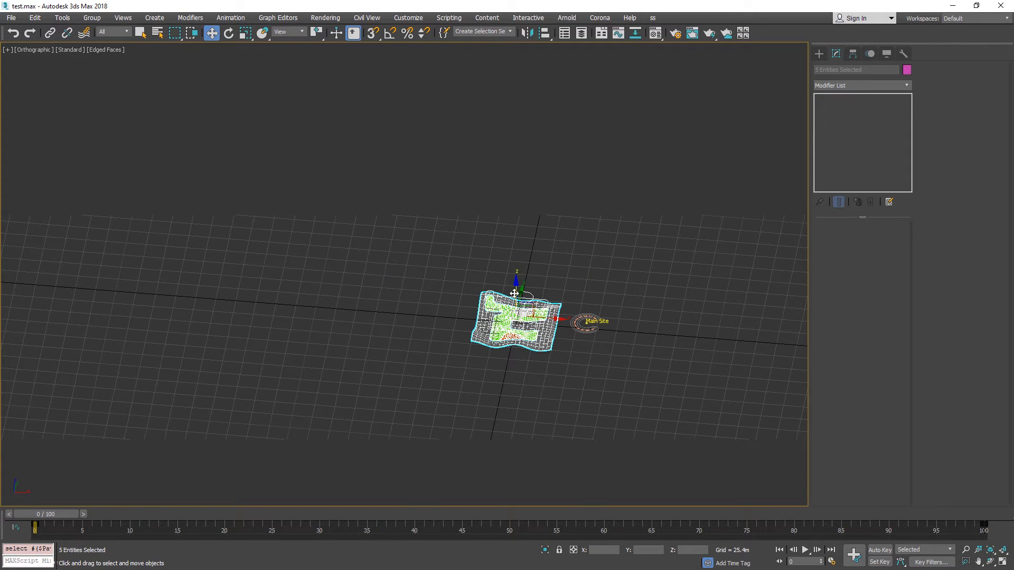
# In the Top view, move the selected site objects extremely far from the origin along negative X and clear the selection.
pyautogui.scroll(-7, 513, 301)
pyautogui.press('t')
pyautogui.press('z')
pyautogui.scroll(-15, 463, 323)
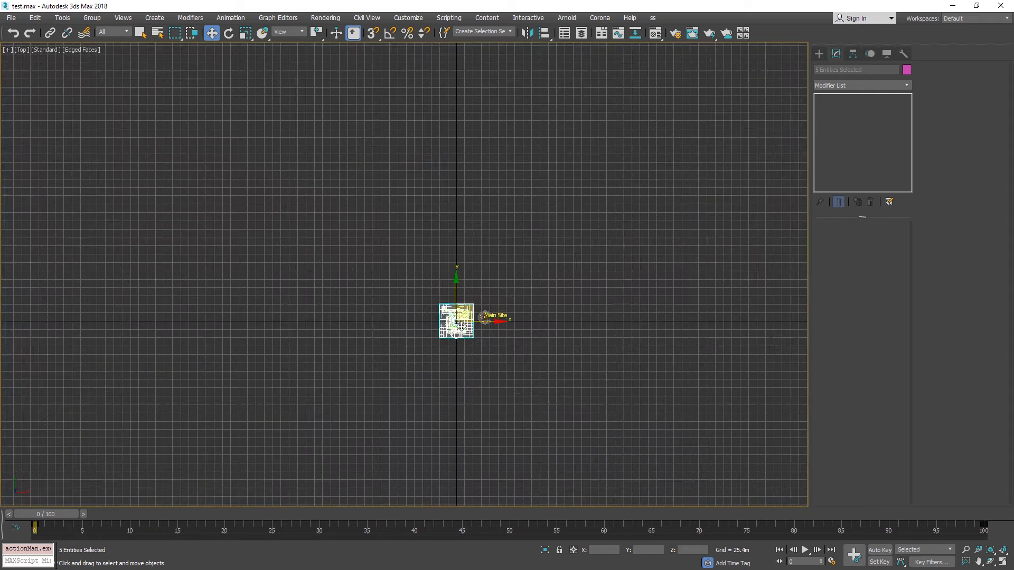
pyautogui.moveTo(430, 332); pyautogui.dragTo(583, 328, button='middle')
pyautogui.scroll(-10, 629, 332)
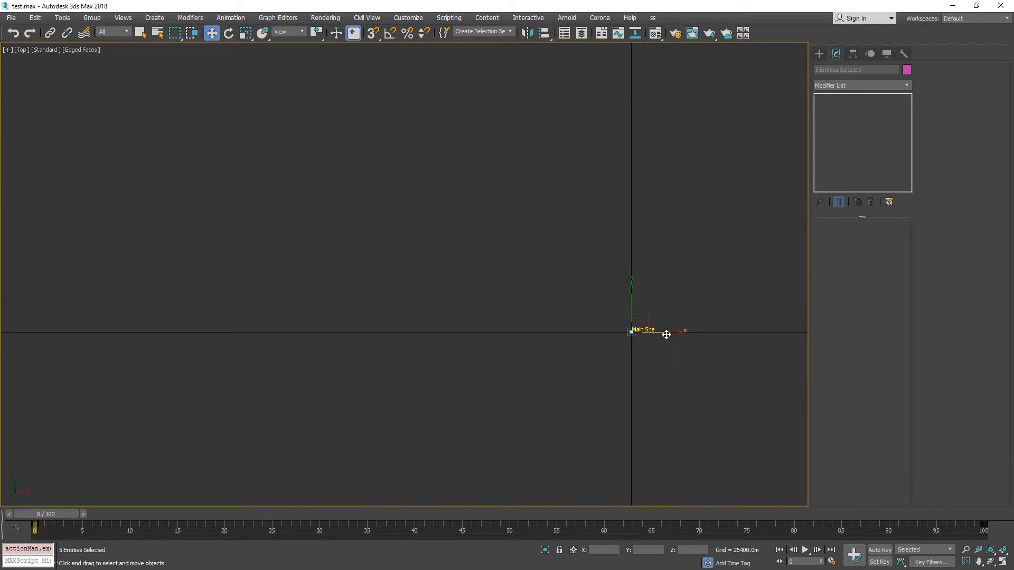
pyautogui.moveTo(665, 333); pyautogui.dragTo(345, 329)
pyautogui.click(464, 338)
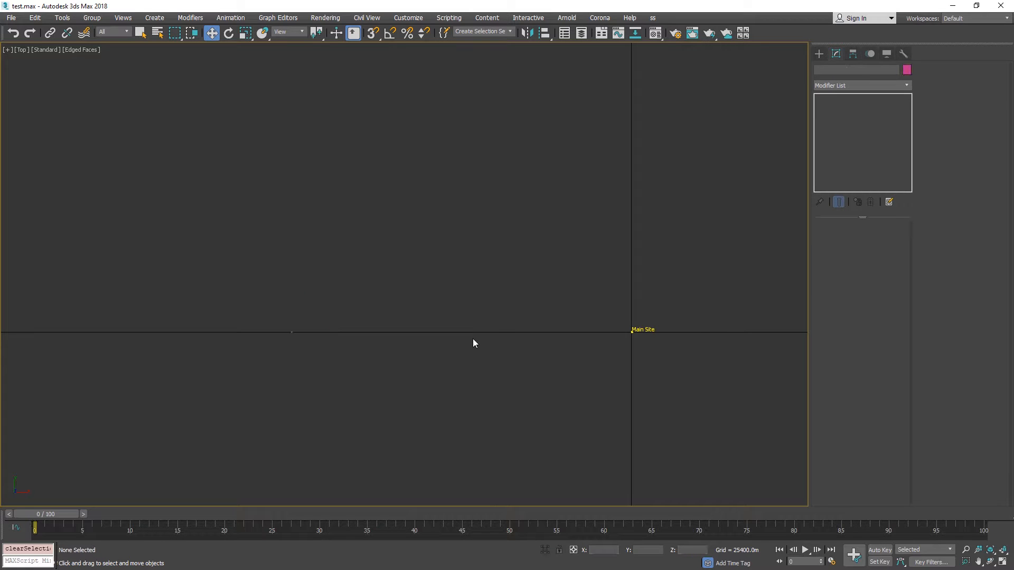
# Select the Main Site helper and regenerate the result with the site far from the origin, dismissing the warning.
pyautogui.scroll(4, 527, 334)
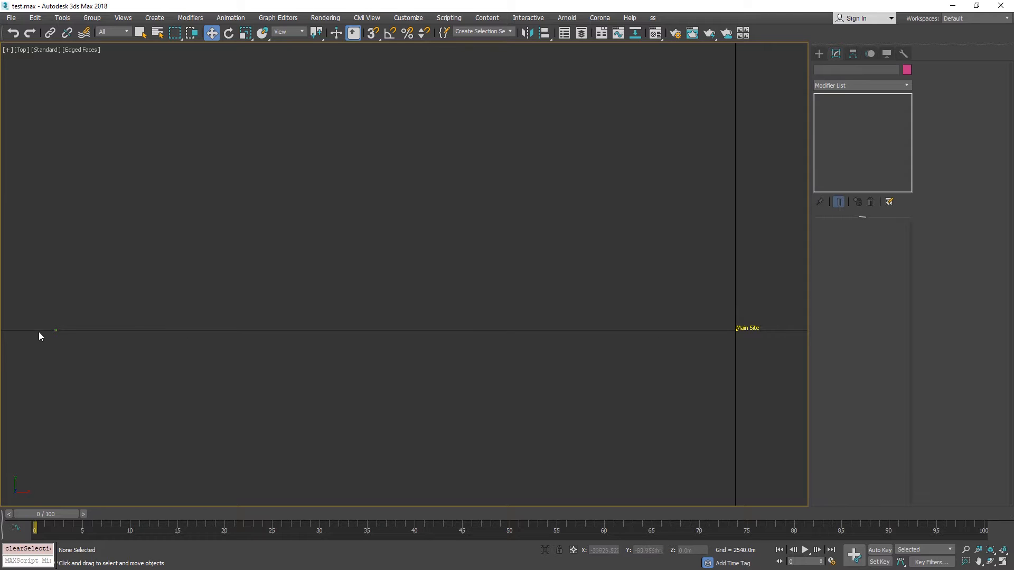
pyautogui.click(737, 329)
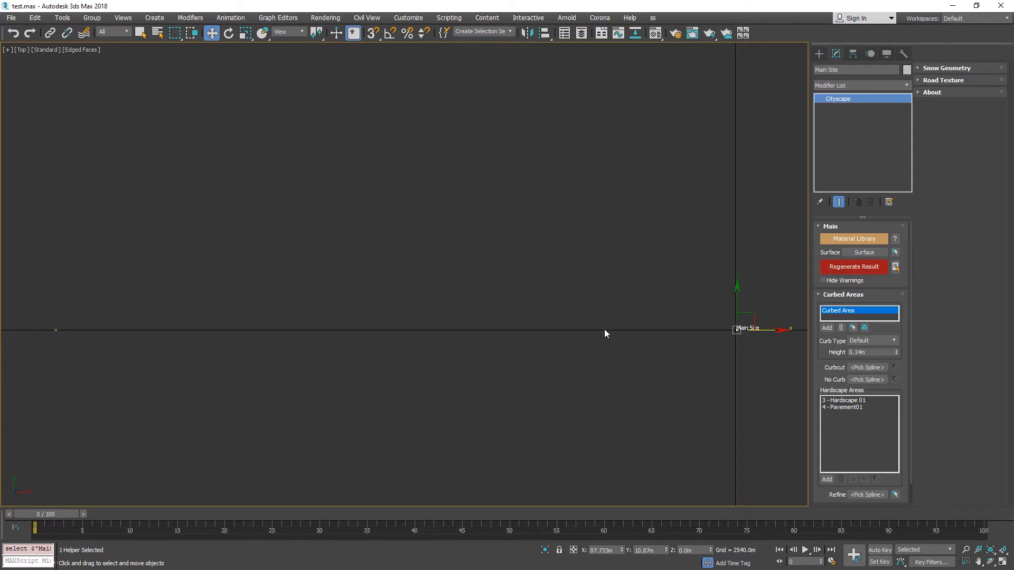
pyautogui.click(850, 268)
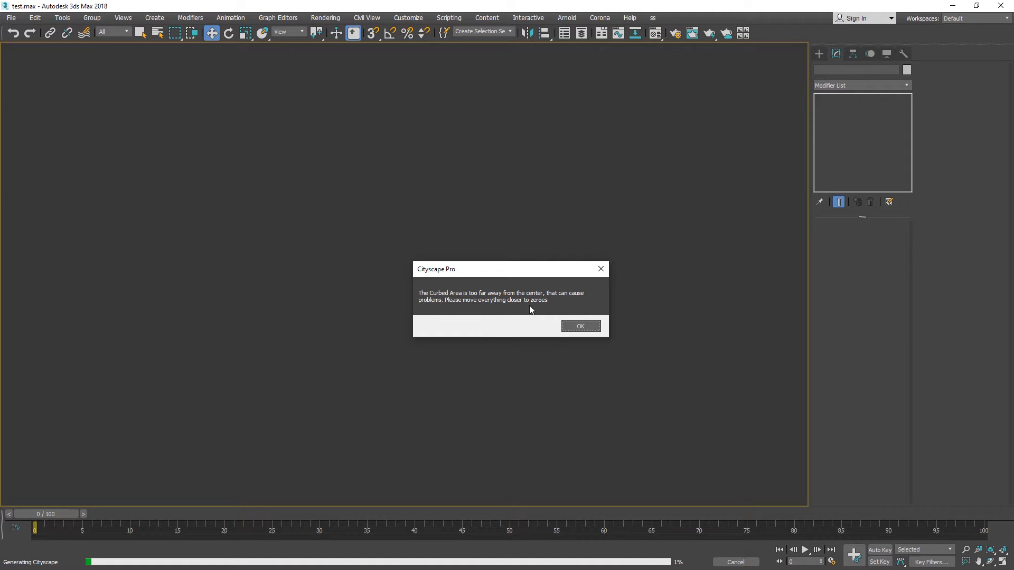
pyautogui.click(581, 327)
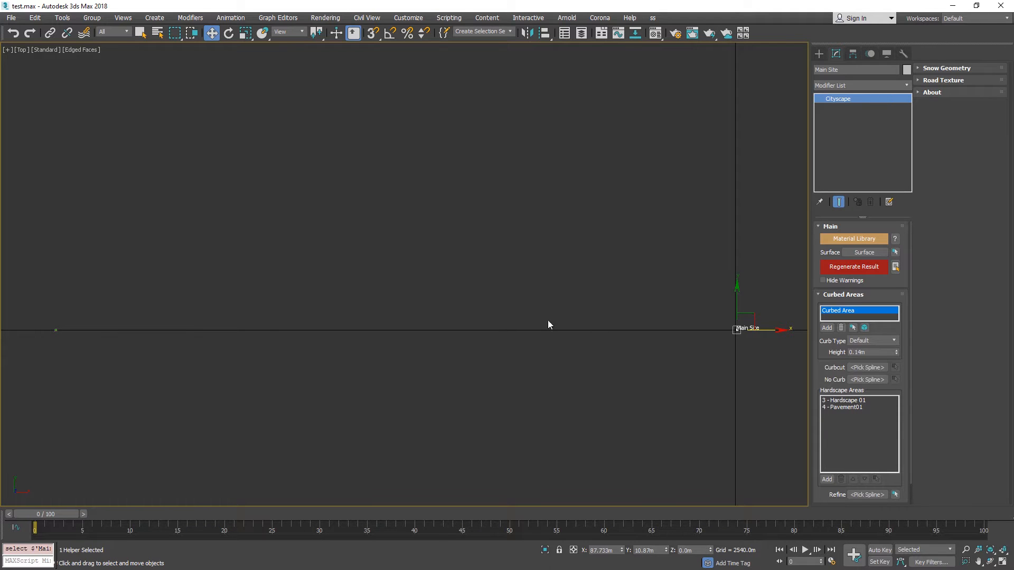
# Enable Hide Warnings on the Main Site helper and regenerate the result again.
pyautogui.click(823, 281)
pyautogui.click(861, 269)
pyautogui.moveTo(828, 265)
# Select the far-away terrain, curbed area and splines and move them back along X close to the origin.
pyautogui.moveTo(759, 314); pyautogui.dragTo(752, 309, button='middle')
pyautogui.moveTo(224, 372); pyautogui.dragTo(1, 264)
pyautogui.moveTo(90, 325); pyautogui.dragTo(763, 333)
pyautogui.press('z')
pyautogui.scroll(5, 581, 293)
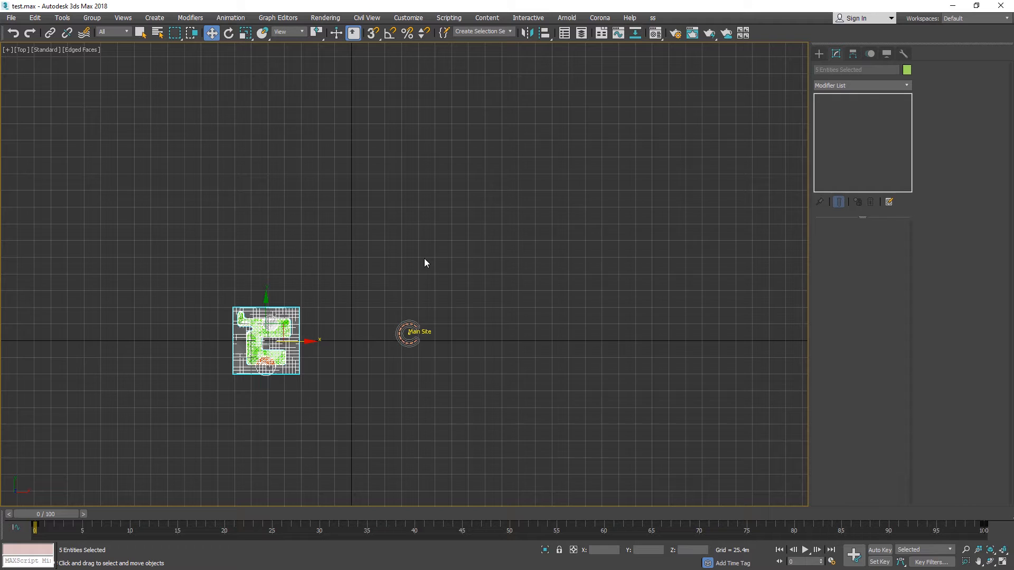
# Regenerate the Main Site result near the origin with Hide Warnings turned off, and hide the grid.
pyautogui.click(417, 358)
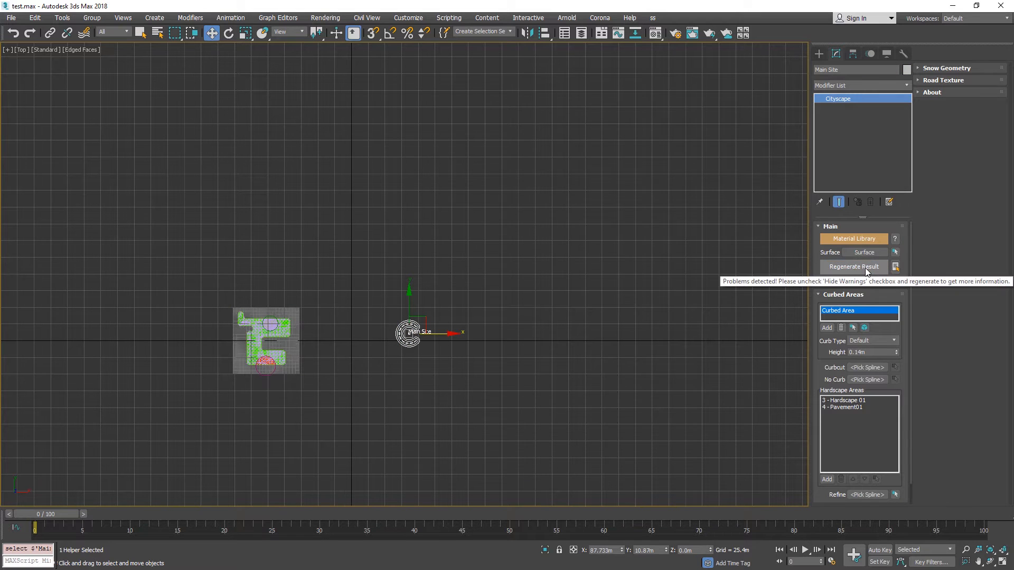
pyautogui.click(869, 267)
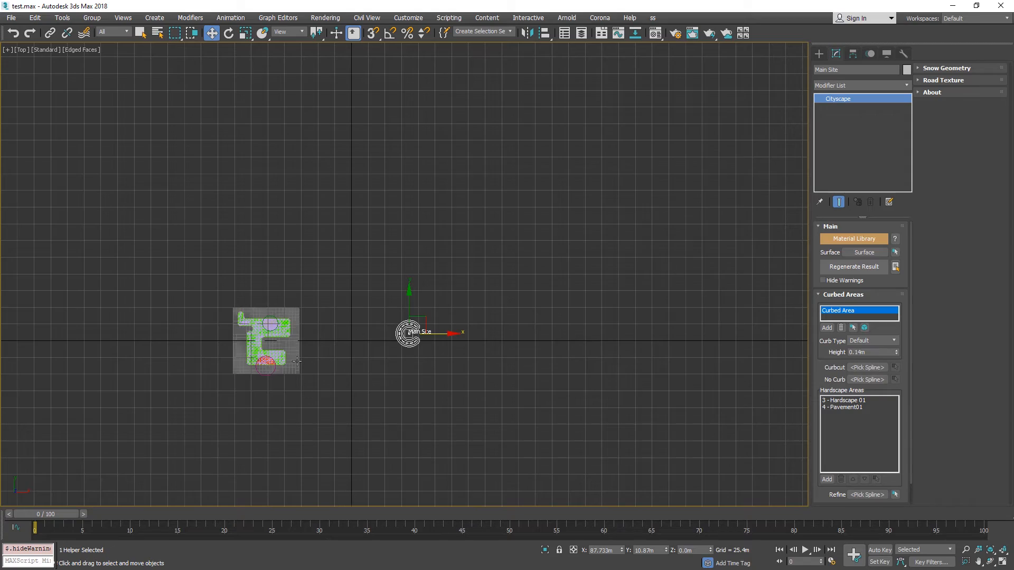
pyautogui.keyDown('alt'); pyautogui.moveTo(317, 355); pyautogui.dragTo(453, 236, button='middle'); pyautogui.keyUp('alt')
pyautogui.scroll(5, 436, 300)
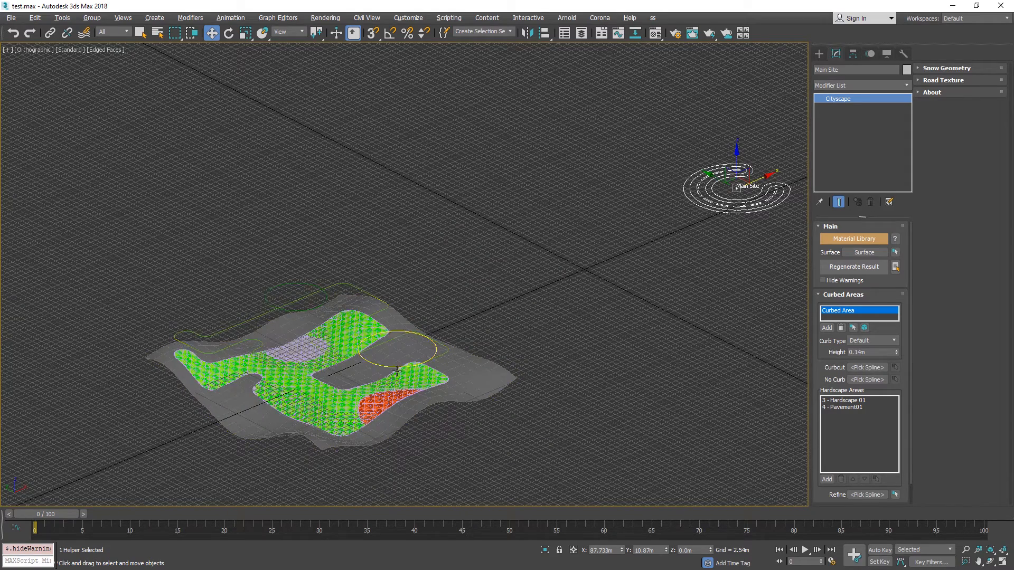
pyautogui.press('g')
# Enable Modify Surface on the Main Site helper and regenerate the result.
pyautogui.click(947, 81)
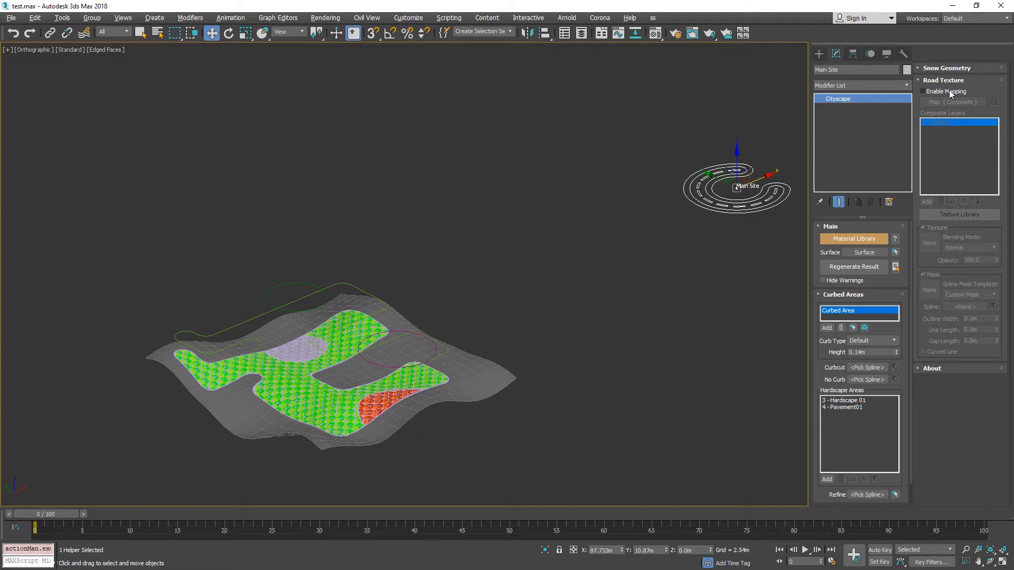
pyautogui.click(950, 81)
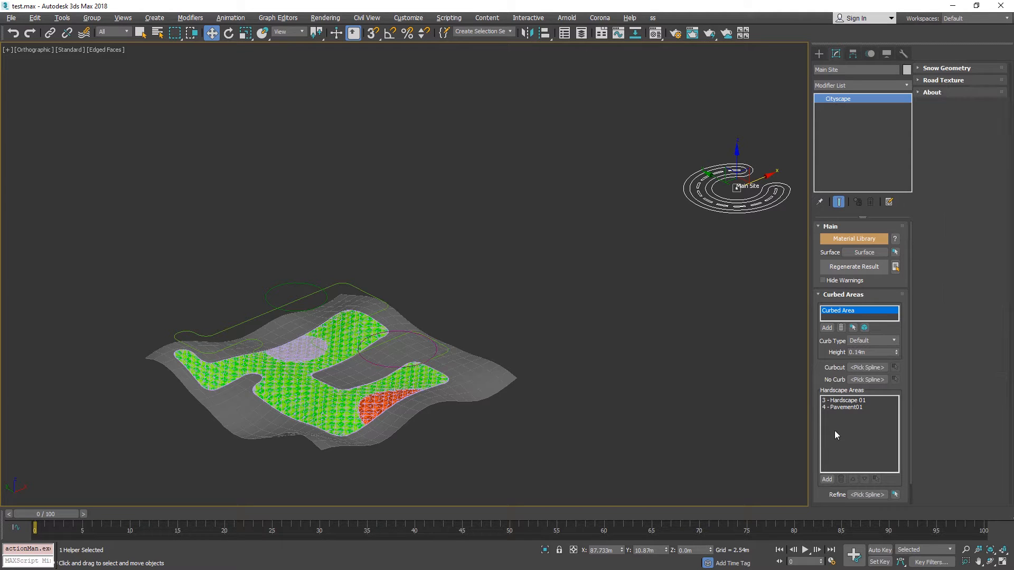
pyautogui.scroll(-1, 827, 370)
pyautogui.click(846, 487)
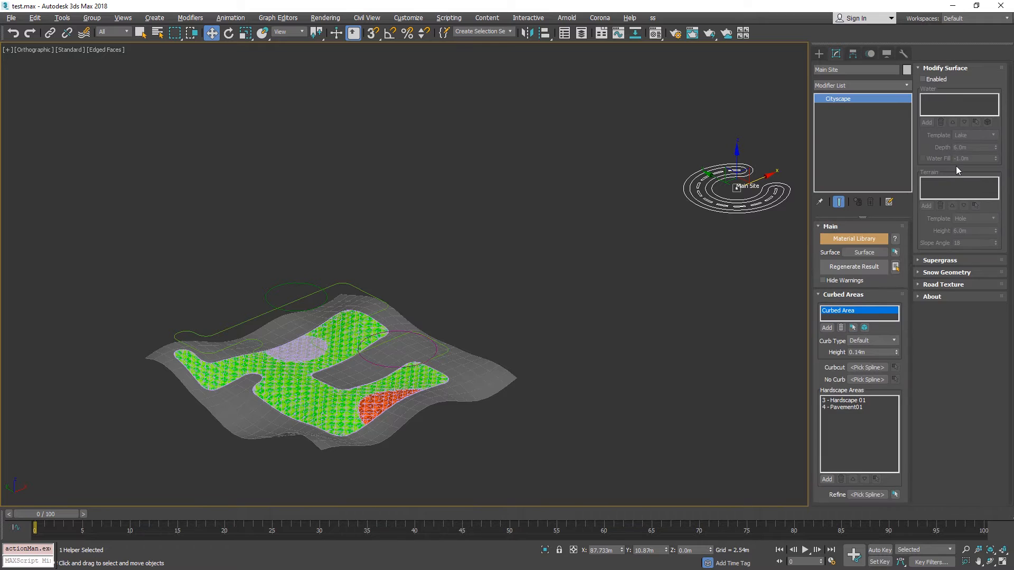
pyautogui.click(932, 79)
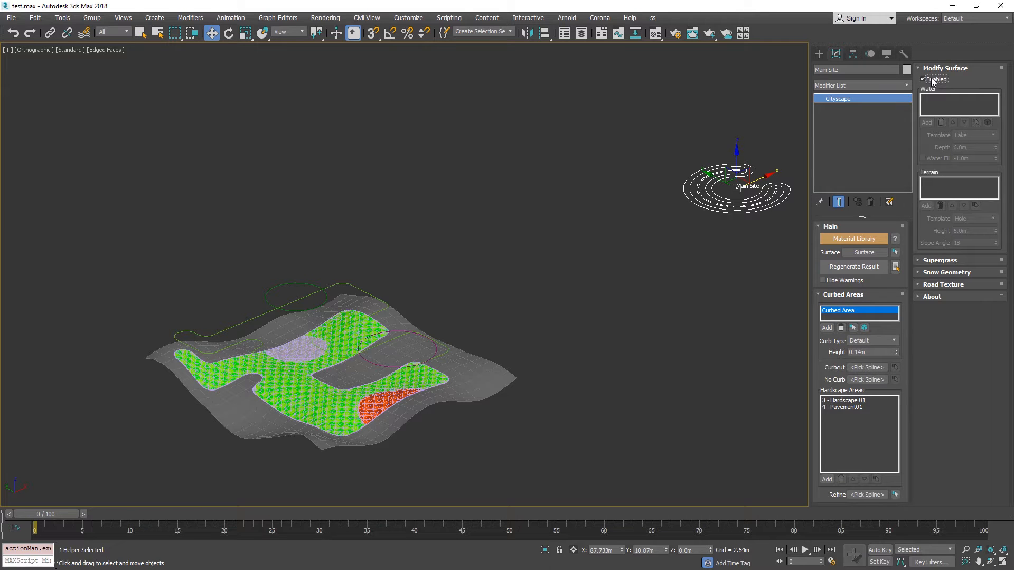
pyautogui.click(851, 268)
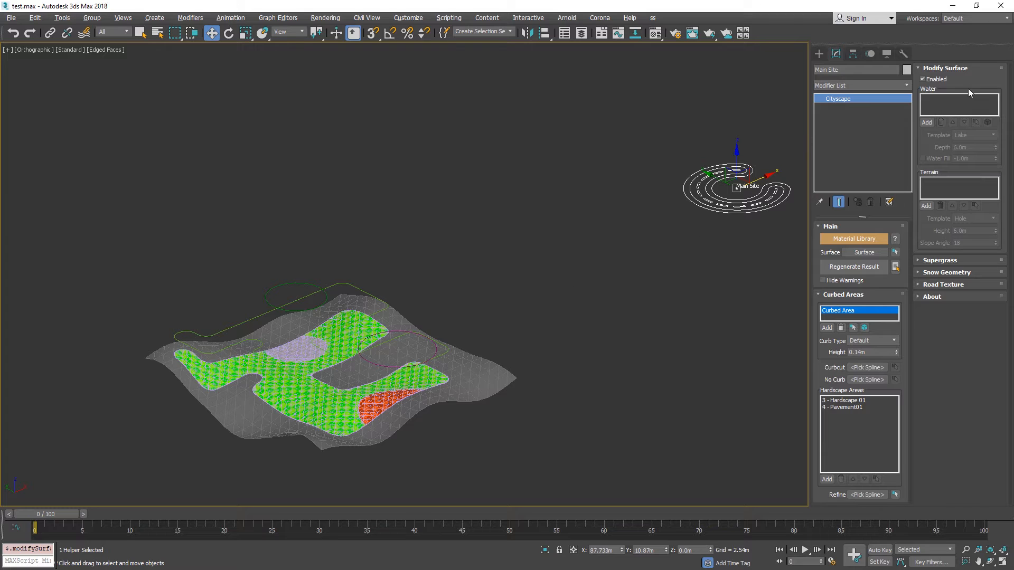
# Select the Surface terrain and add an Edit Poly modifier on top of its Cityscape Surface modifier.
pyautogui.click(465, 342)
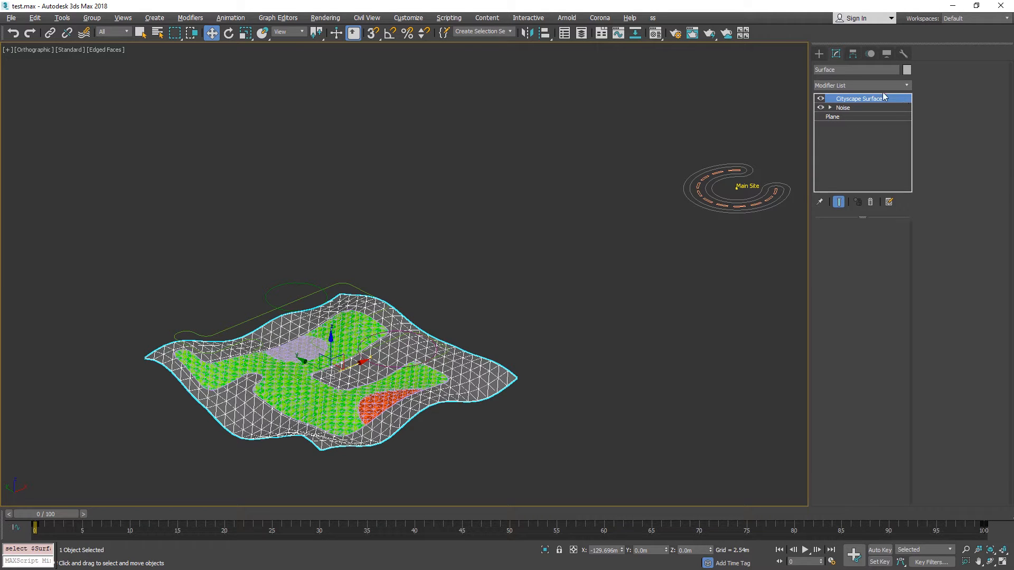
pyautogui.moveTo(468, 311); pyautogui.dragTo(499, 258, button='middle')
pyautogui.scroll(5, 498, 257)
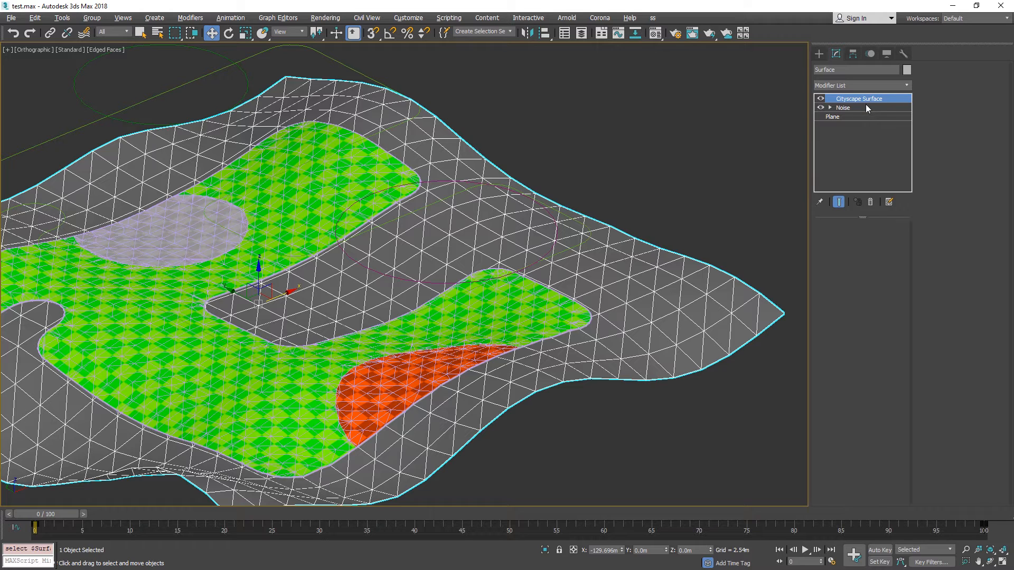
pyautogui.click(849, 108)
pyautogui.click(863, 85)
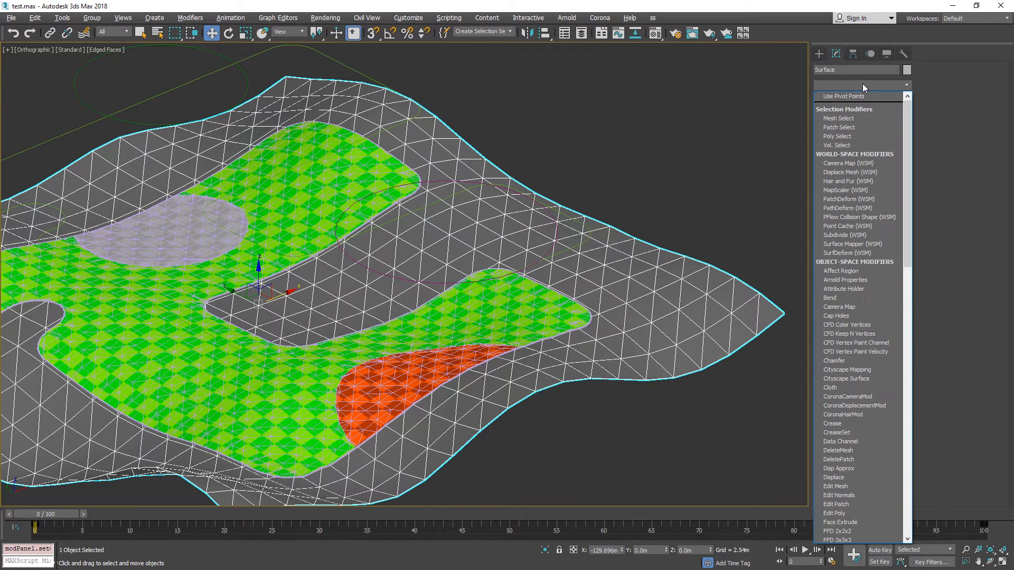
pyautogui.press('e')
pyautogui.click(851, 122)
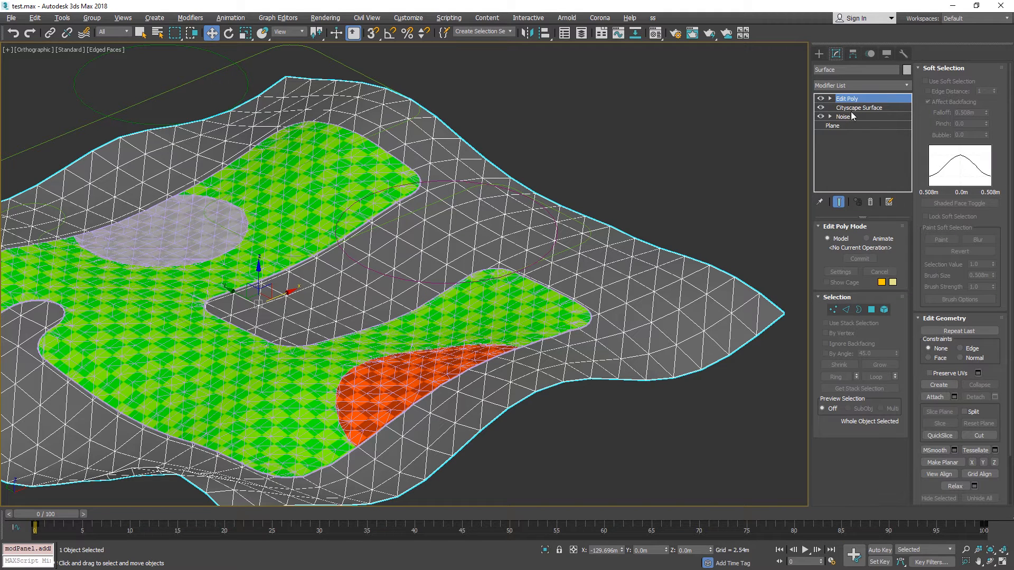
# Raise the terrain's far-right corner vertices along Z using soft selection with a 23.586 m falloff, and leave vertex editing.
pyautogui.scroll(-5, 697, 167)
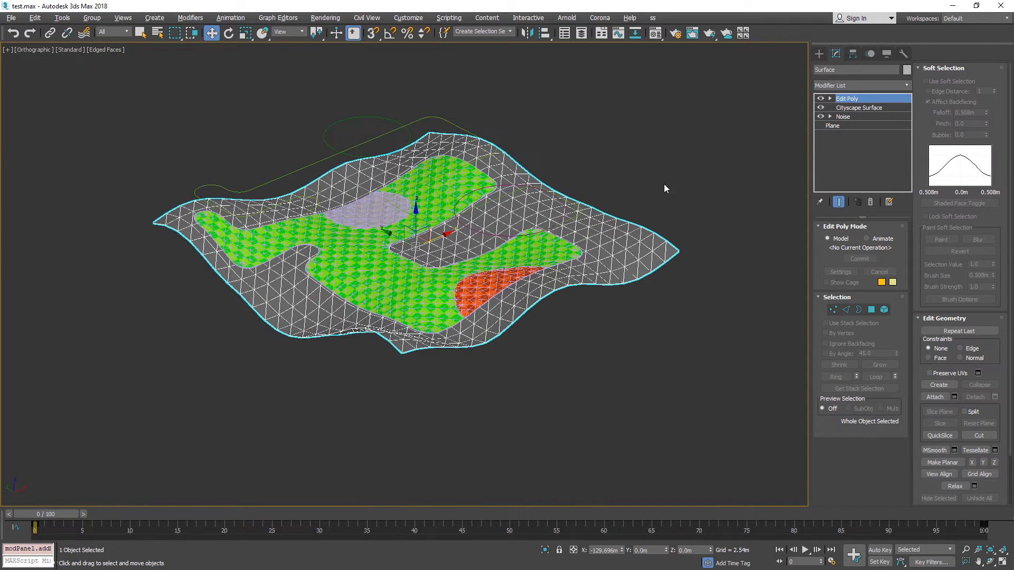
pyautogui.click(833, 310)
pyautogui.moveTo(723, 220); pyautogui.dragTo(661, 273)
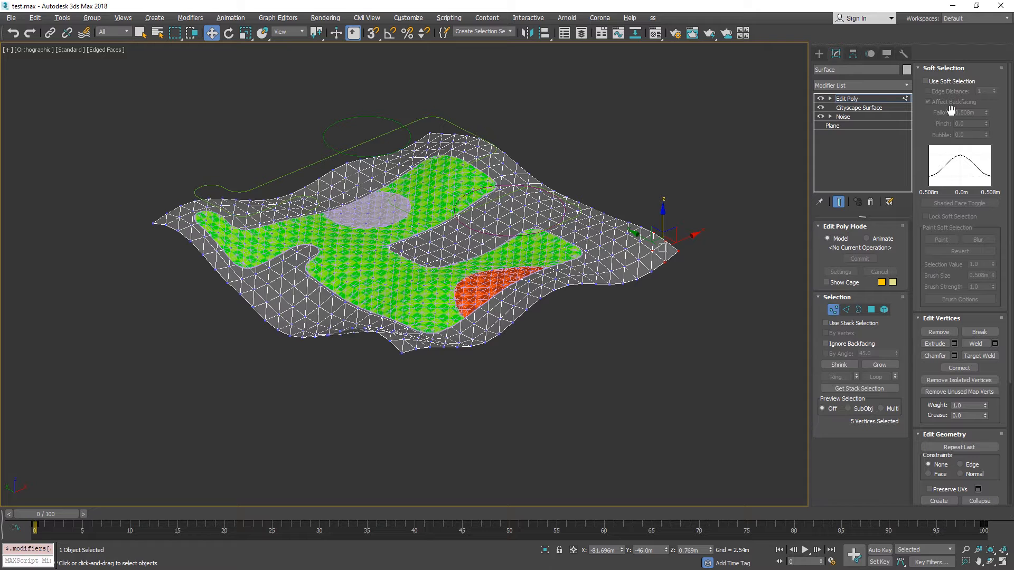
pyautogui.moveTo(621, 204); pyautogui.dragTo(621, 119)
pyautogui.click(834, 309)
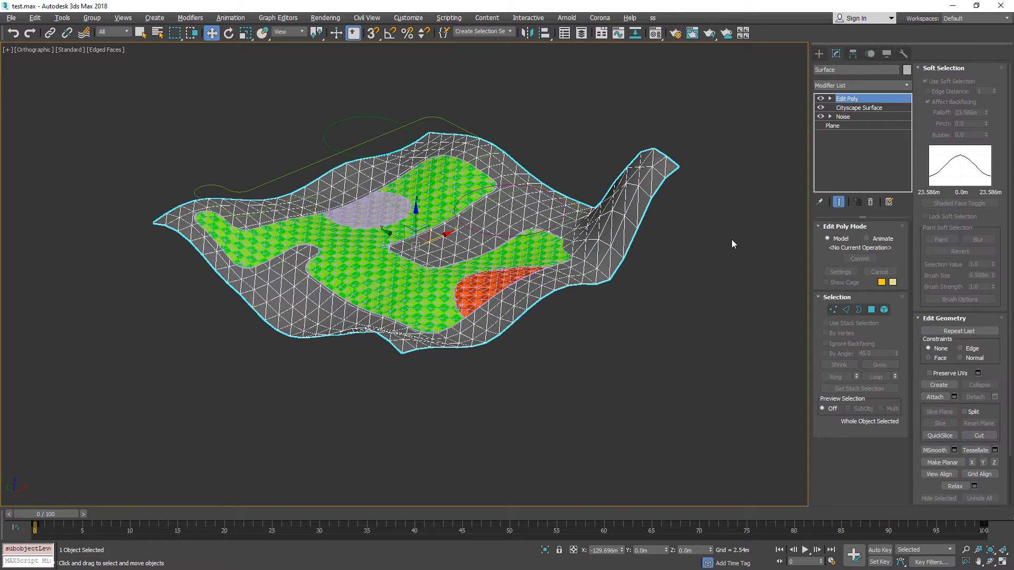
# Select the Main Site helper and regenerate the result over the raised terrain corner, dismissing the modifier-order warning.
pyautogui.moveTo(731, 239); pyautogui.dragTo(537, 330, button='middle')
pyautogui.scroll(-3, 538, 322)
pyautogui.moveTo(643, 244); pyautogui.dragTo(594, 169)
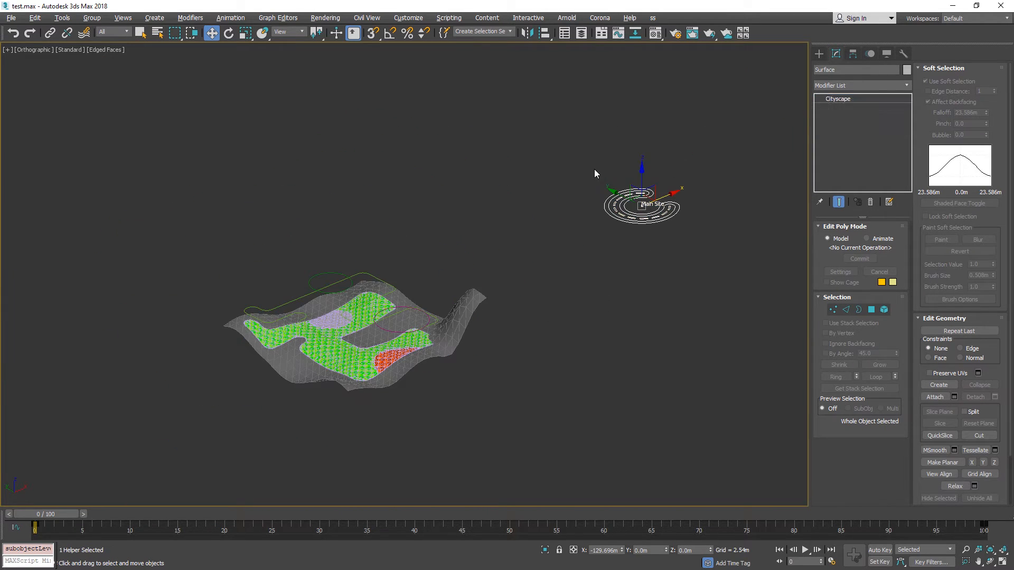
pyautogui.scroll(5, 426, 303)
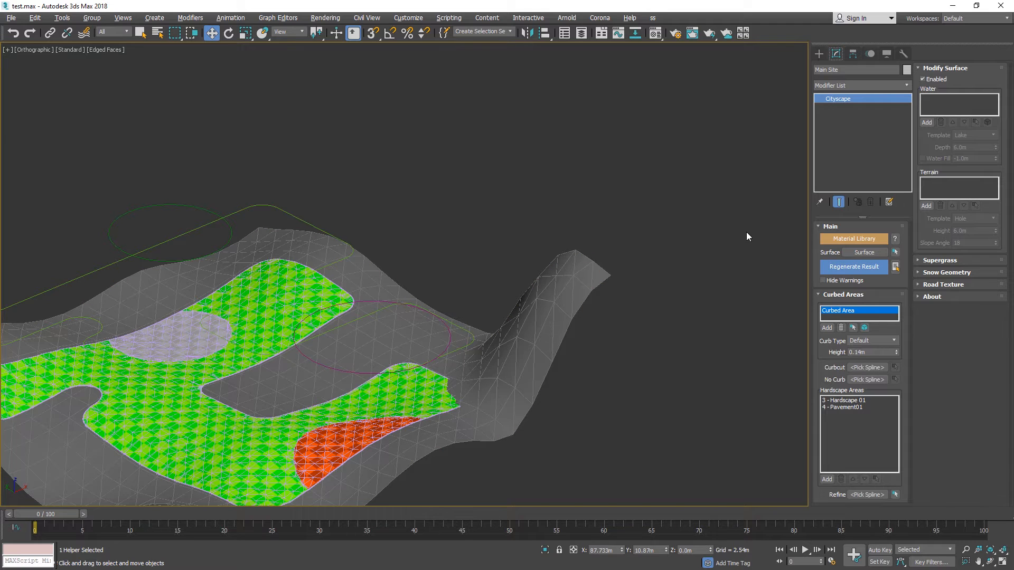
pyautogui.click(845, 268)
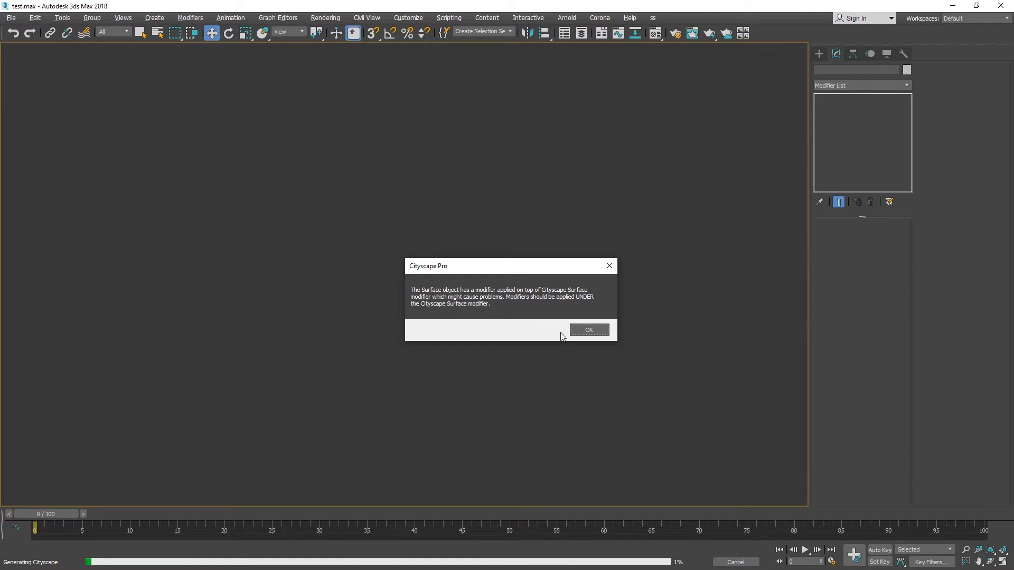
pyautogui.click(582, 330)
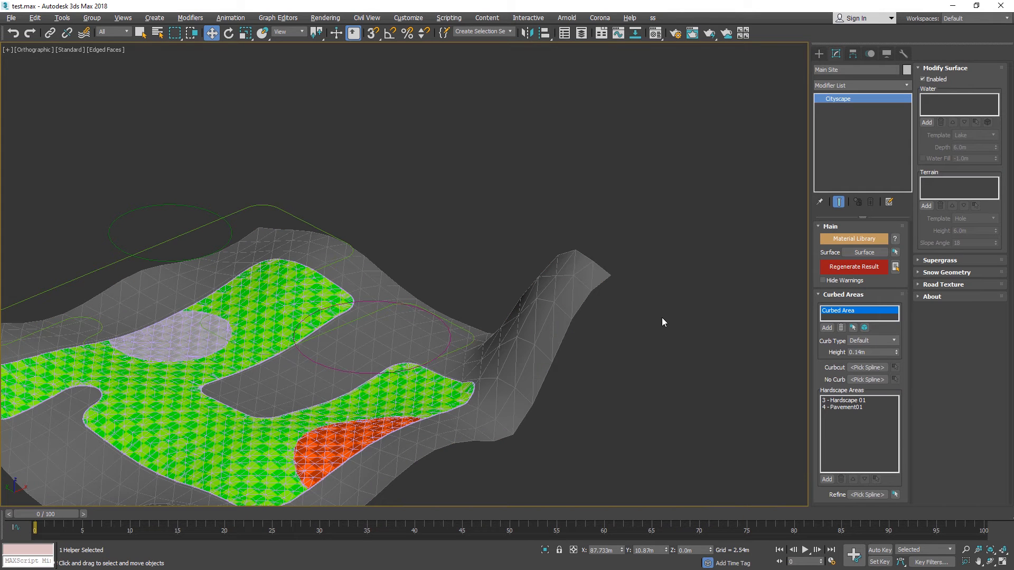
# Select the Surface terrain and delete the Edit Poly modifier beneath its Cityscape Surface modifier.
pyautogui.moveTo(662, 320); pyautogui.dragTo(550, 310, button='middle')
pyautogui.scroll(-10, 696, 305)
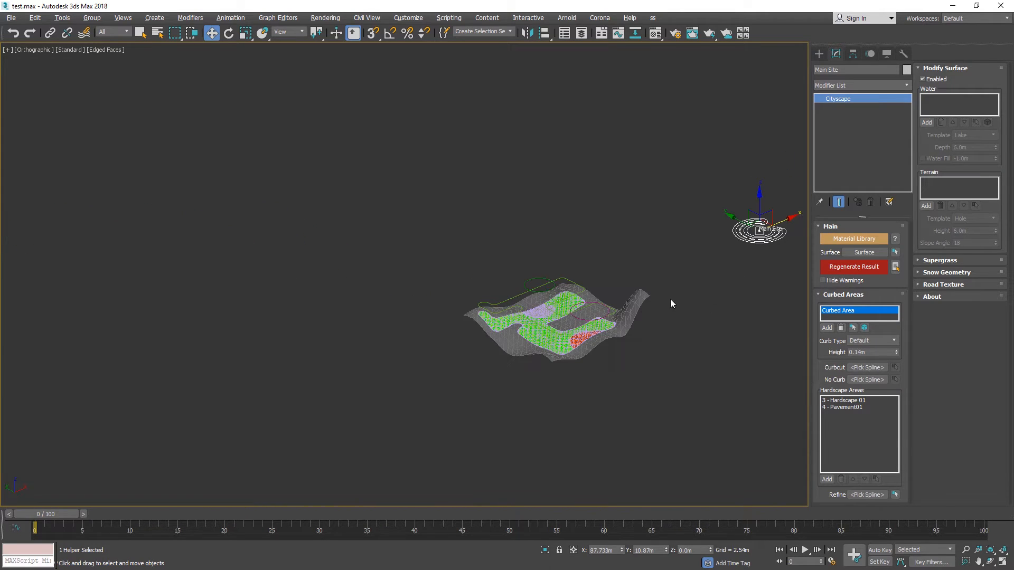
pyautogui.click(636, 315)
pyautogui.scroll(6, 641, 310)
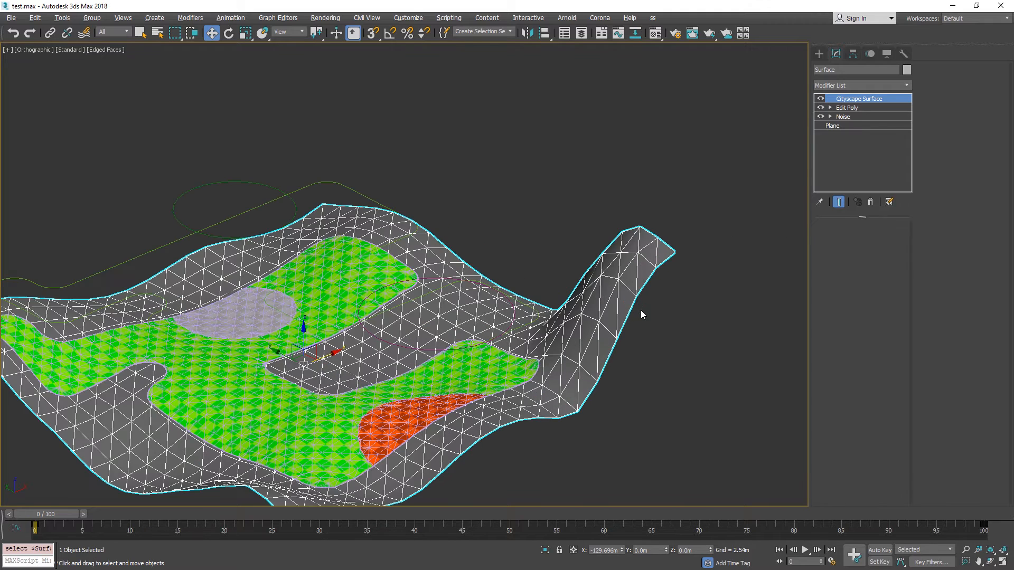
pyautogui.moveTo(769, 212); pyautogui.dragTo(711, 195, button='middle')
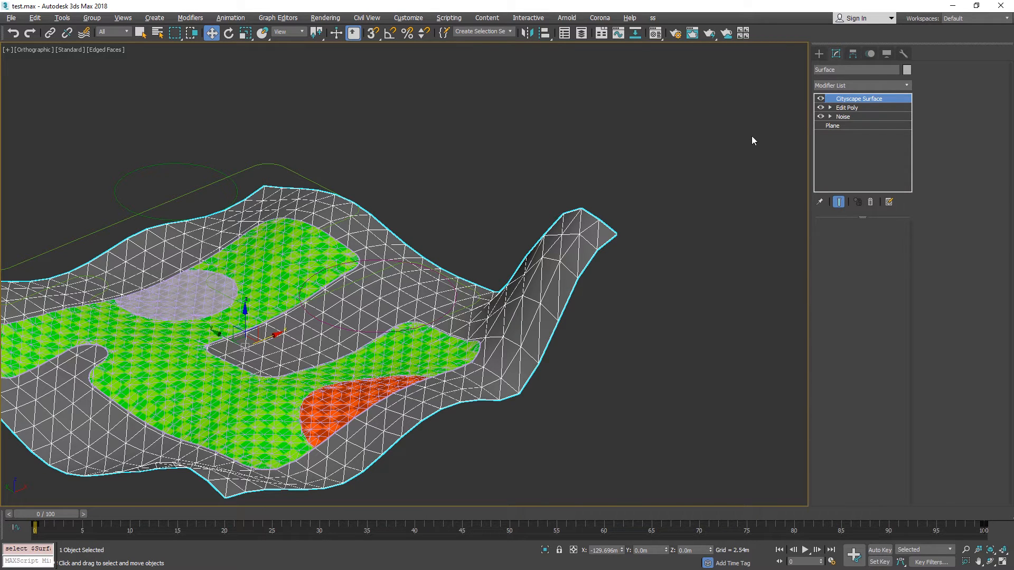
pyautogui.click(844, 108)
pyautogui.rightClick(844, 108)
pyautogui.click(869, 126)
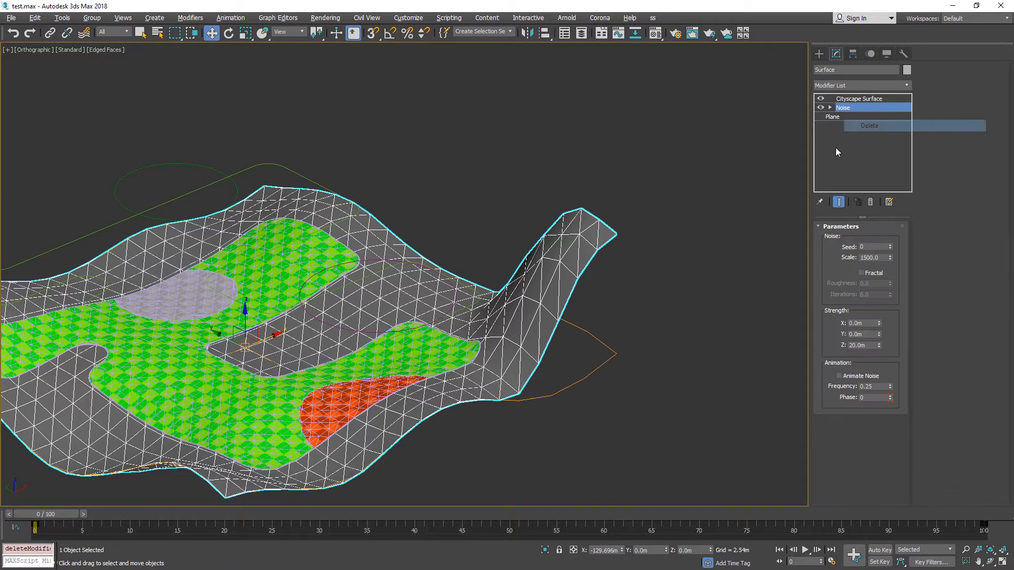
# Select the Main Site helper and regenerate the result without the terrain's Edit Poly modifier.
pyautogui.scroll(-6, 657, 175)
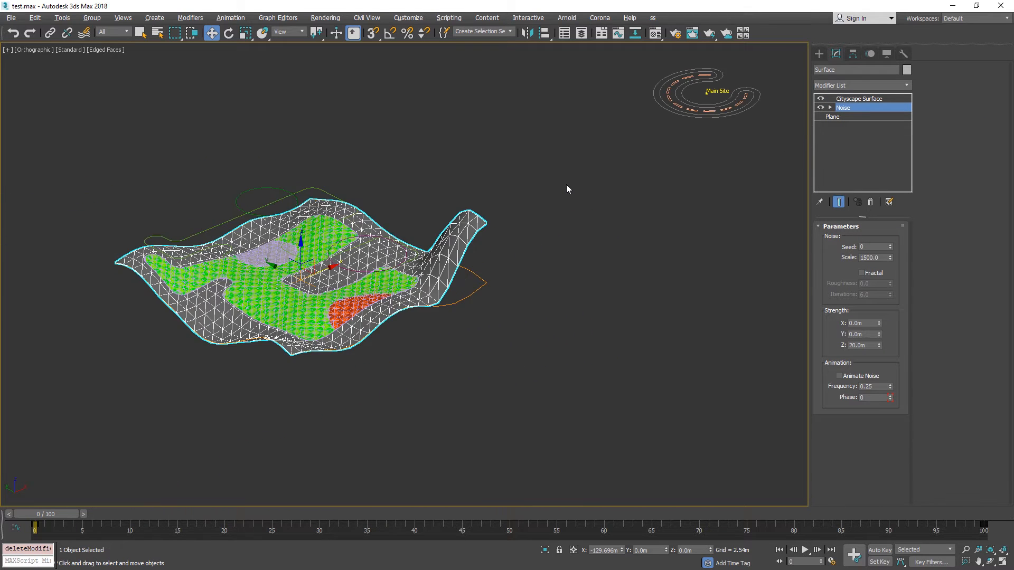
pyautogui.click(780, 107)
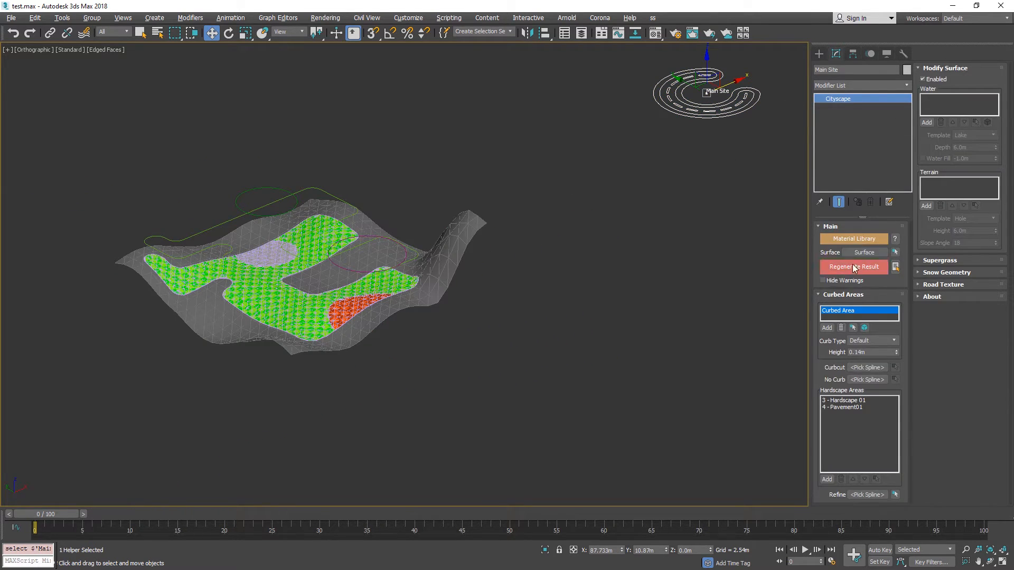
pyautogui.click(857, 268)
pyautogui.scroll(3, 435, 275)
pyautogui.moveTo(436, 274); pyautogui.dragTo(486, 262, button='middle')
pyautogui.scroll(-2, 486, 262)
# Select the Surface terrain, turn off Cityscape Surface, toggle Noise on and off to compare, and turn Cityscape Surface back on.
pyautogui.click(500, 262)
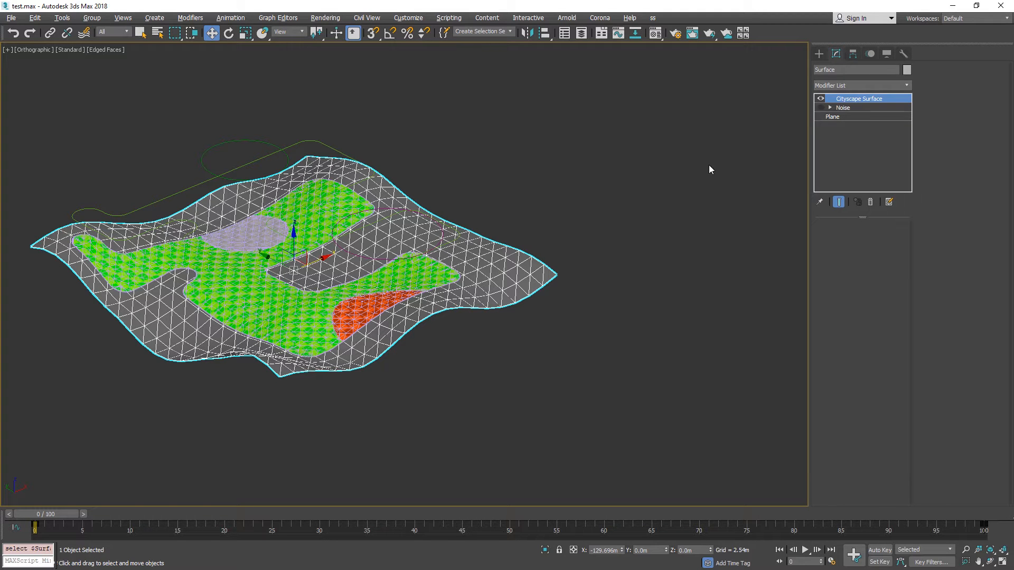
pyautogui.scroll(3, 578, 225)
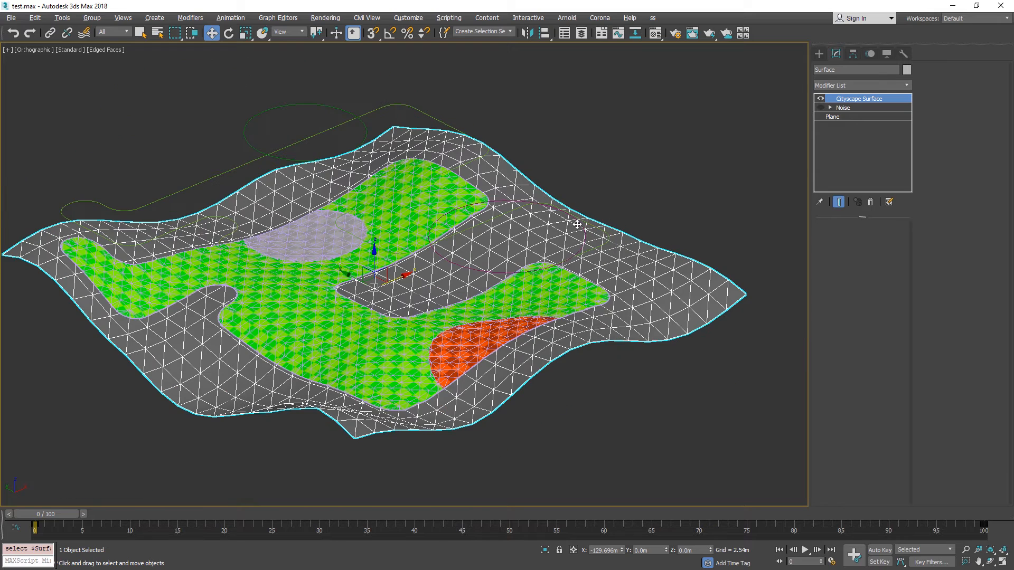
pyautogui.click(821, 100)
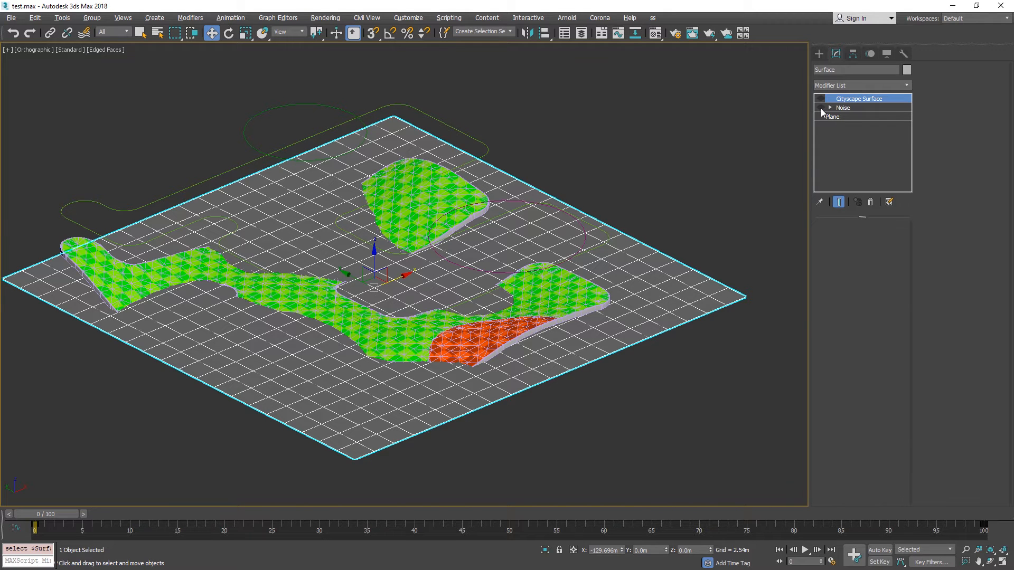
pyautogui.click(821, 108)
pyautogui.click(821, 108)
pyautogui.click(820, 108)
pyautogui.click(821, 108)
pyautogui.click(821, 100)
pyautogui.moveTo(711, 151); pyautogui.dragTo(561, 163, button='middle')
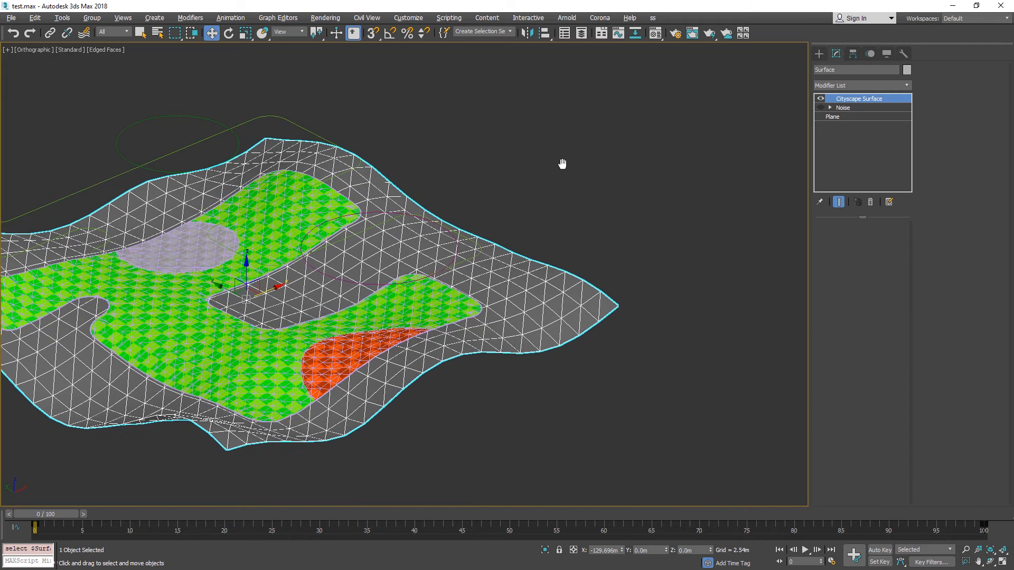
# Select the Main Site helper and regenerate the result with the terrain's Noise modifier turned off.
pyautogui.scroll(-3, 673, 143)
pyautogui.scroll(-2, 673, 141)
pyautogui.moveTo(673, 141); pyautogui.dragTo(533, 218, button='middle')
pyautogui.click(674, 139)
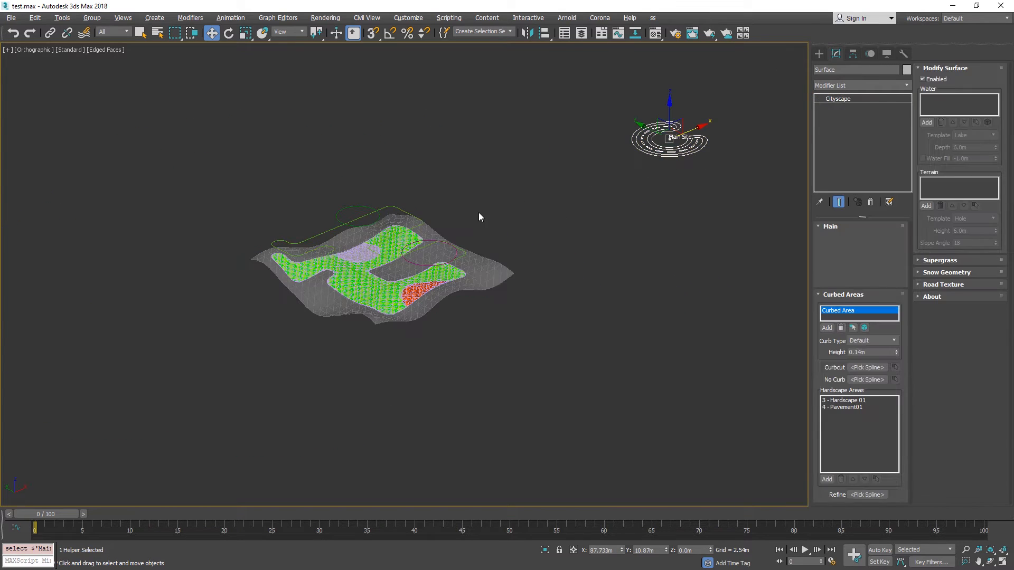
pyautogui.scroll(4, 465, 237)
pyautogui.scroll(2, 465, 241)
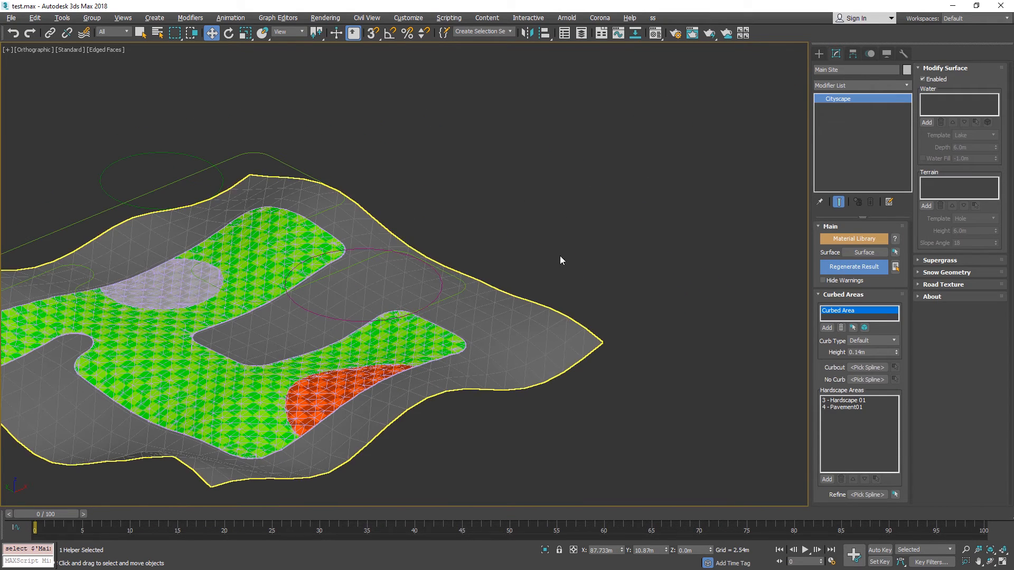
pyautogui.click(861, 269)
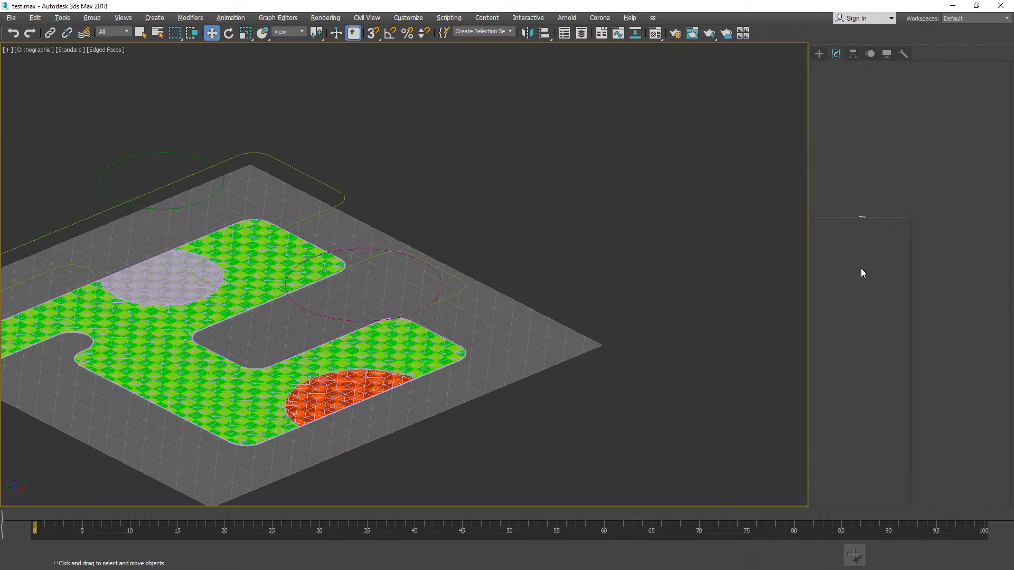
# Select the Surface terrain and turn on its Noise modifier.
pyautogui.scroll(-3, 689, 258)
pyautogui.moveTo(768, 199); pyautogui.dragTo(662, 182, button='middle')
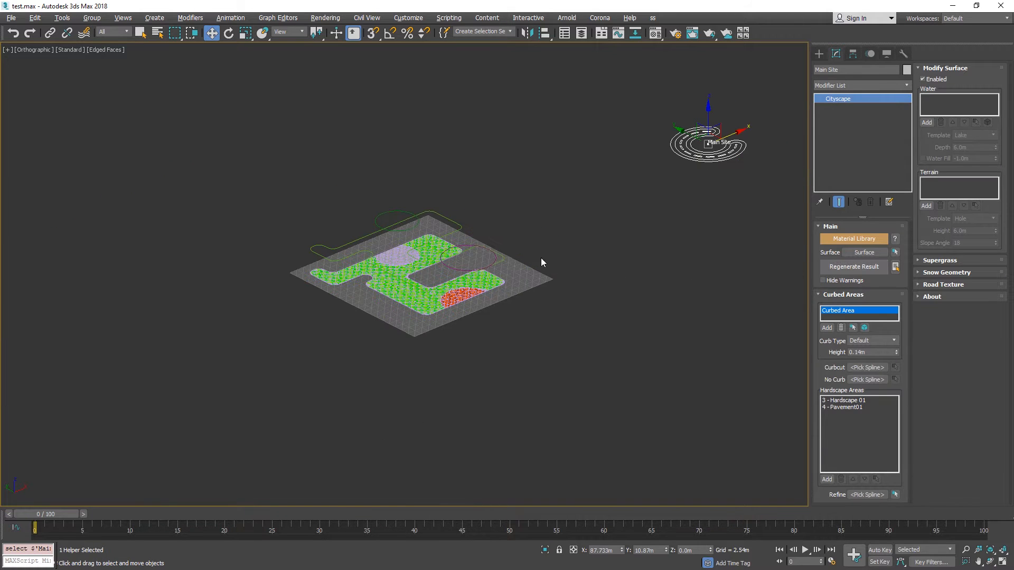
pyautogui.click(516, 283)
pyautogui.scroll(3, 456, 287)
pyautogui.scroll(3, 456, 287)
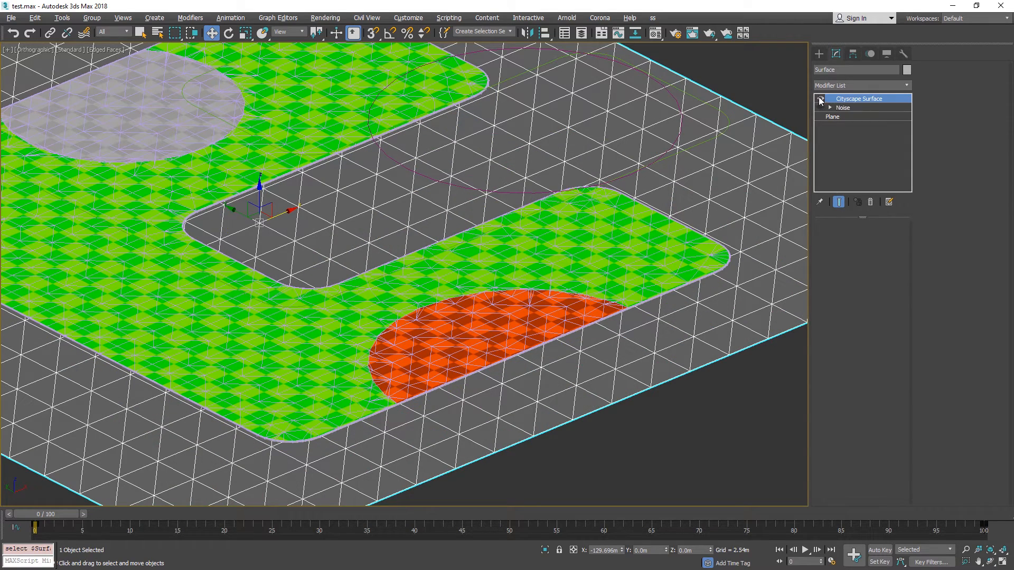
pyautogui.moveTo(762, 114); pyautogui.dragTo(703, 124, button='middle')
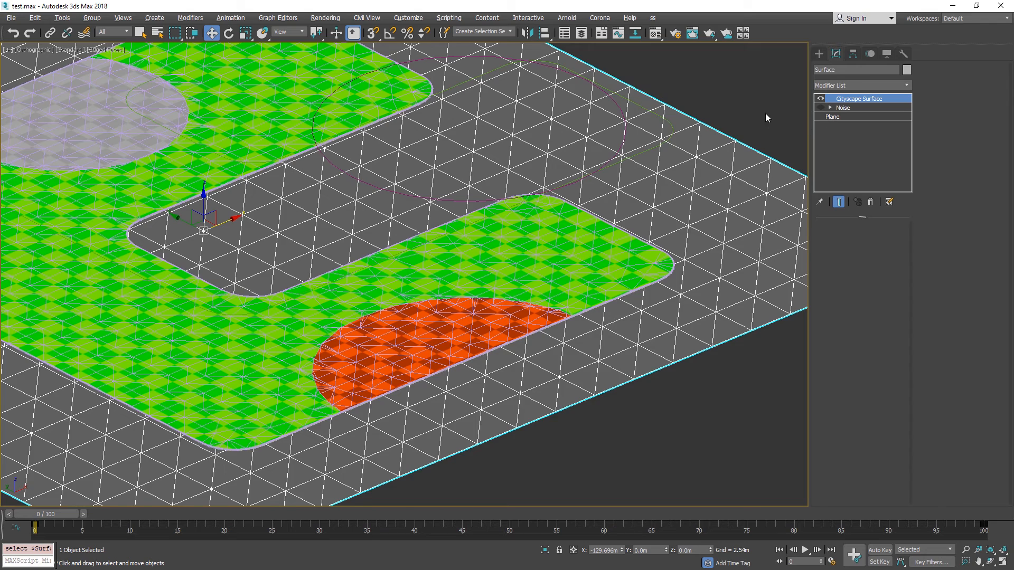
pyautogui.scroll(-4, 643, 147)
pyautogui.click(822, 109)
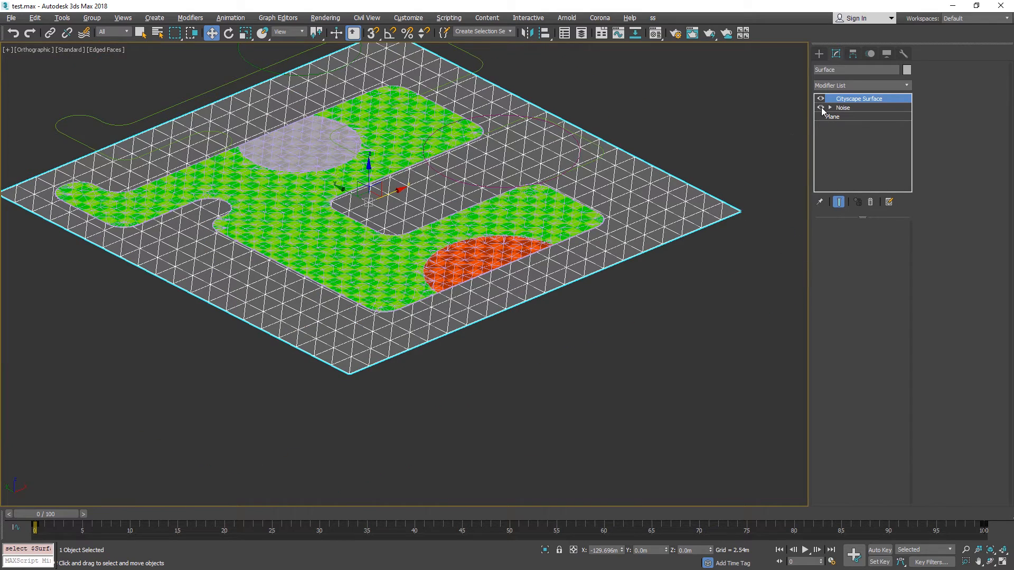
# Select the Main Site helper and regenerate the result with the Noise modifier active.
pyautogui.moveTo(709, 159); pyautogui.dragTo(574, 217, button='middle')
pyautogui.scroll(-3, 574, 216)
pyautogui.click(794, 66)
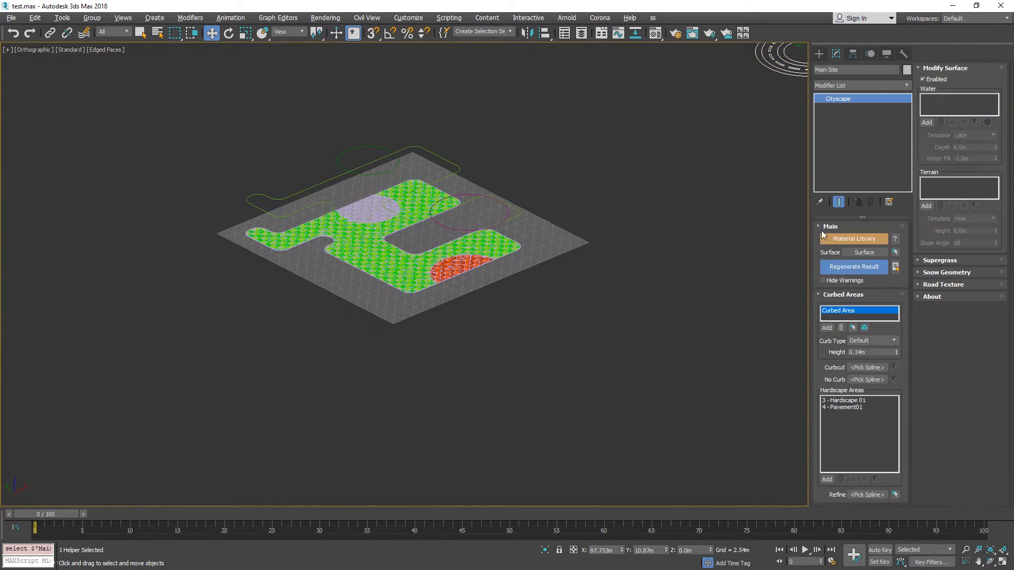
pyautogui.click(848, 267)
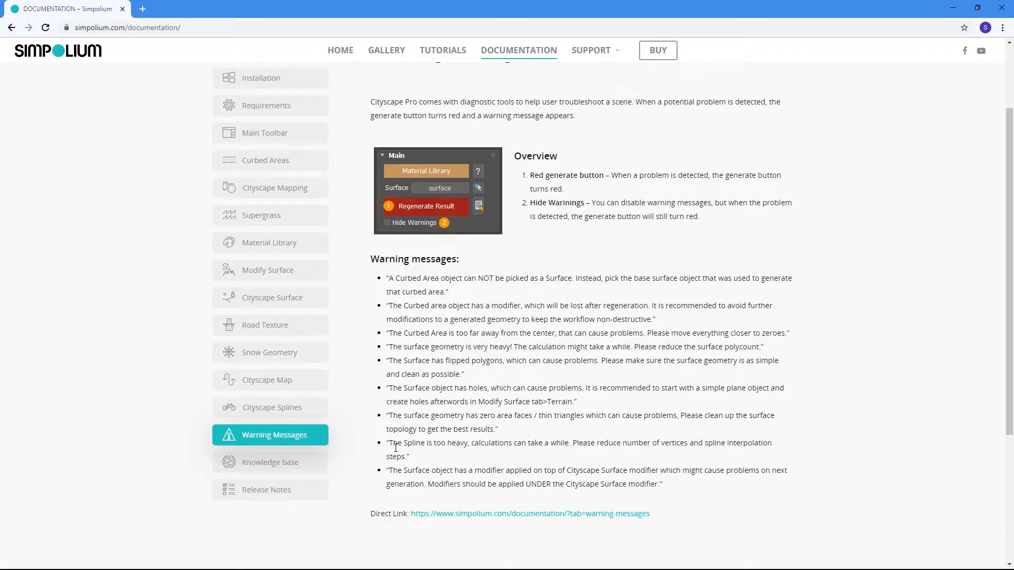
# Switch from the Cityscape Pro warning documentation back to 3ds Max and hide all geometry objects in the scene.
pyautogui.press('super')
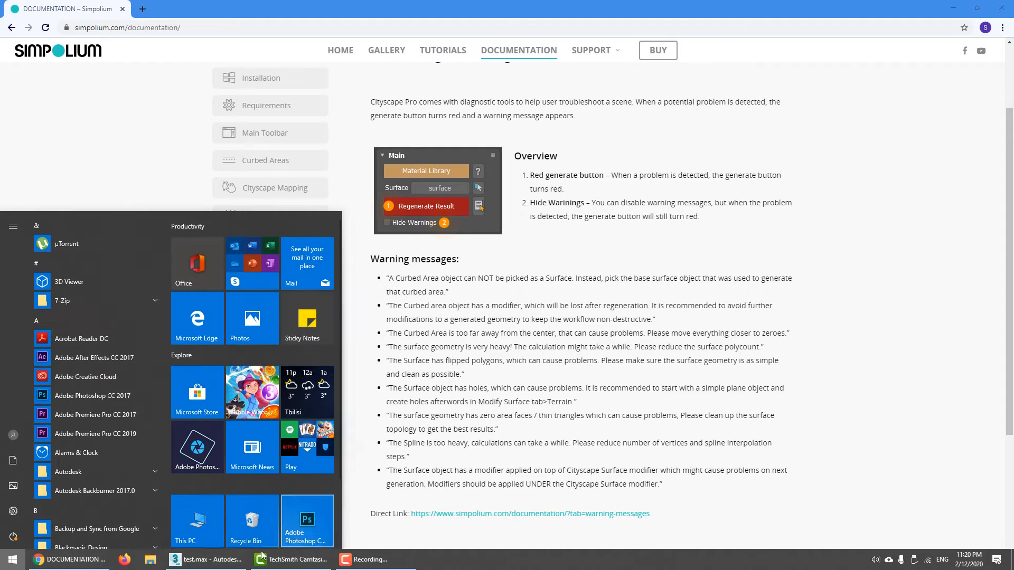
pyautogui.click(208, 560)
pyautogui.keyDown('alt'); pyautogui.moveTo(588, 165); pyautogui.dragTo(605, 217, button='middle'); pyautogui.keyUp('alt')
pyautogui.moveTo(604, 217); pyautogui.dragTo(699, 163, button='middle')
pyautogui.hotkey('shift', 'g')
# Isolate the Curbed Area spline and frame it in the Top view.
pyautogui.click(469, 214)
pyautogui.press('t')
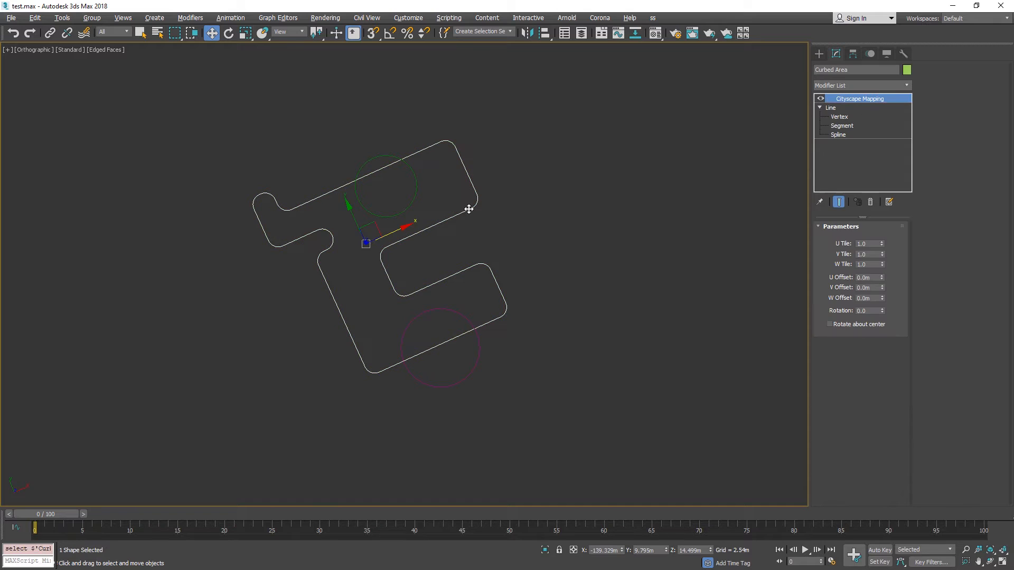
pyautogui.press('z')
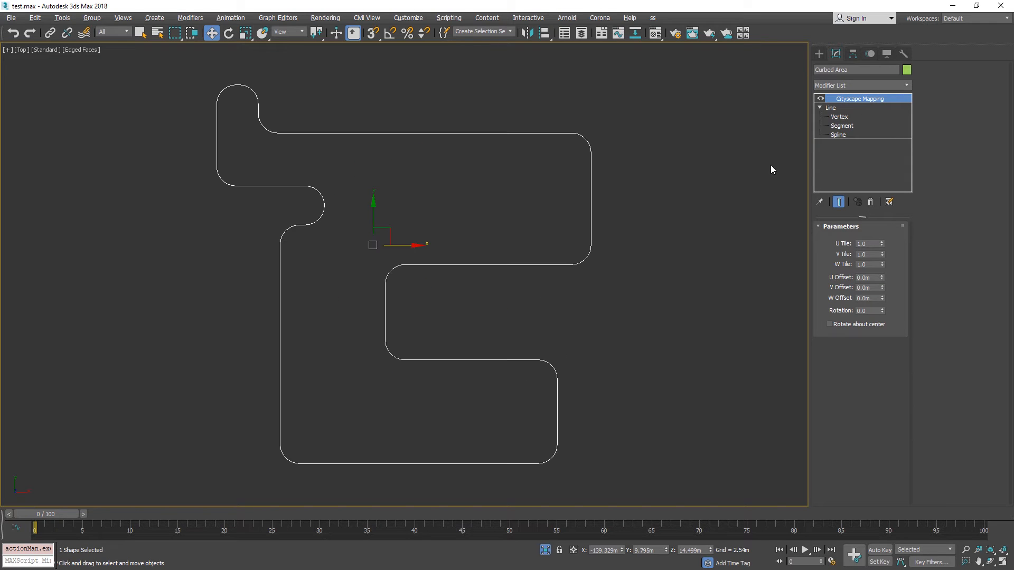
# Edit the Curbed Area line at segment level, locate the Divide option, and select the vertical segment of the upper arm.
pyautogui.click(842, 126)
pyautogui.moveTo(494, 87); pyautogui.dragTo(561, 317)
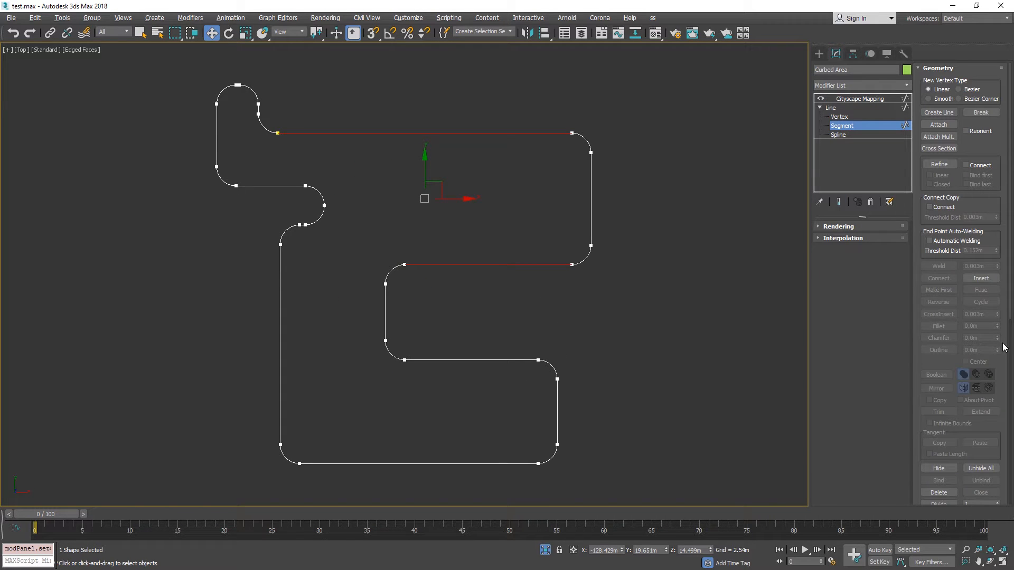
pyautogui.moveTo(999, 432); pyautogui.dragTo(998, 338)
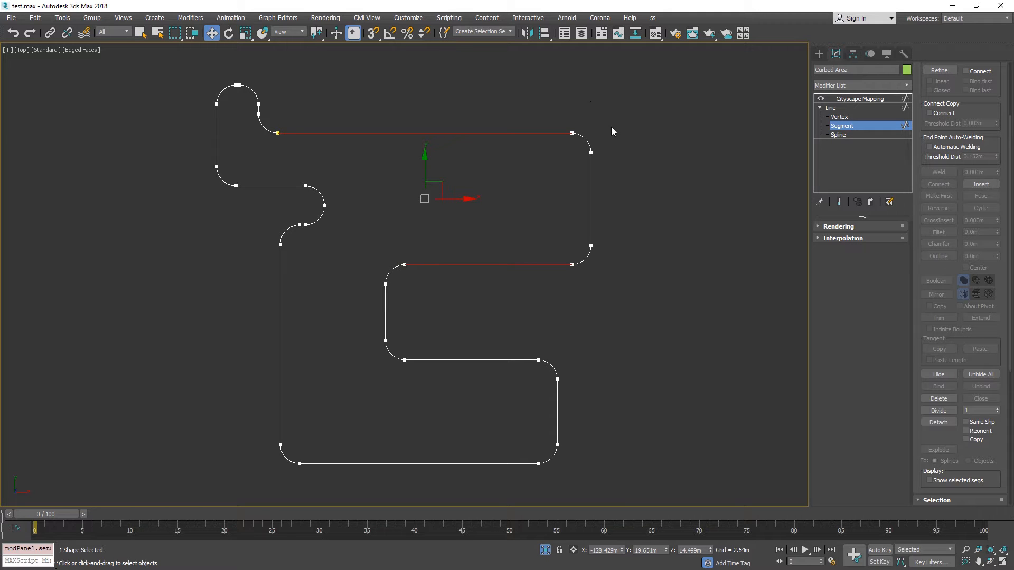
pyautogui.click(591, 169)
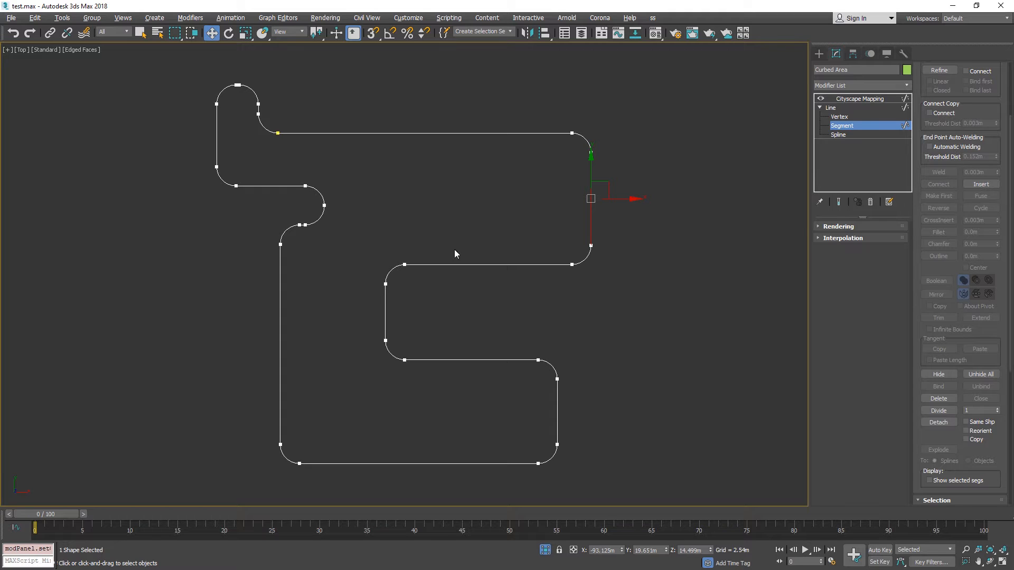
# Examine the line's straight stretches and rounded corners, and check its interpolation settings.
pyautogui.moveTo(157, 123); pyautogui.dragTo(172, 168, button='middle')
pyautogui.scroll(3, 453, 181)
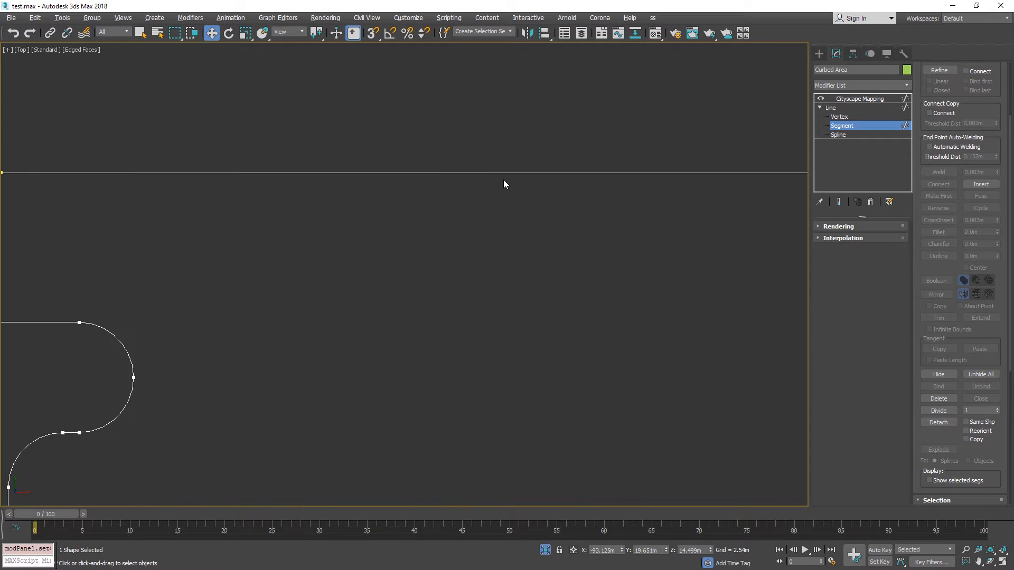
pyautogui.scroll(-2, 505, 185)
pyautogui.moveTo(690, 215); pyautogui.dragTo(626, 166, button='middle')
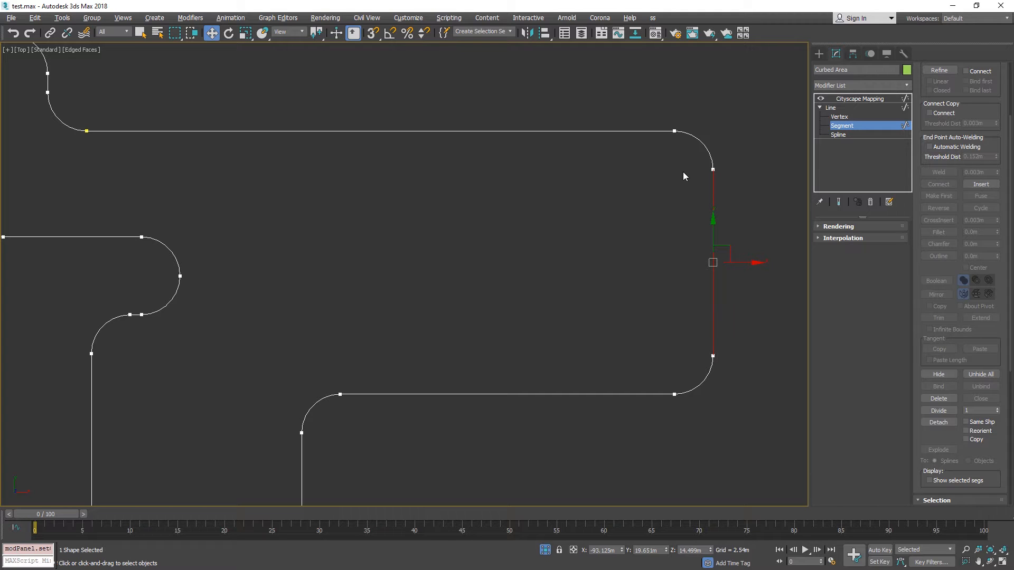
pyautogui.scroll(-4, 315, 168)
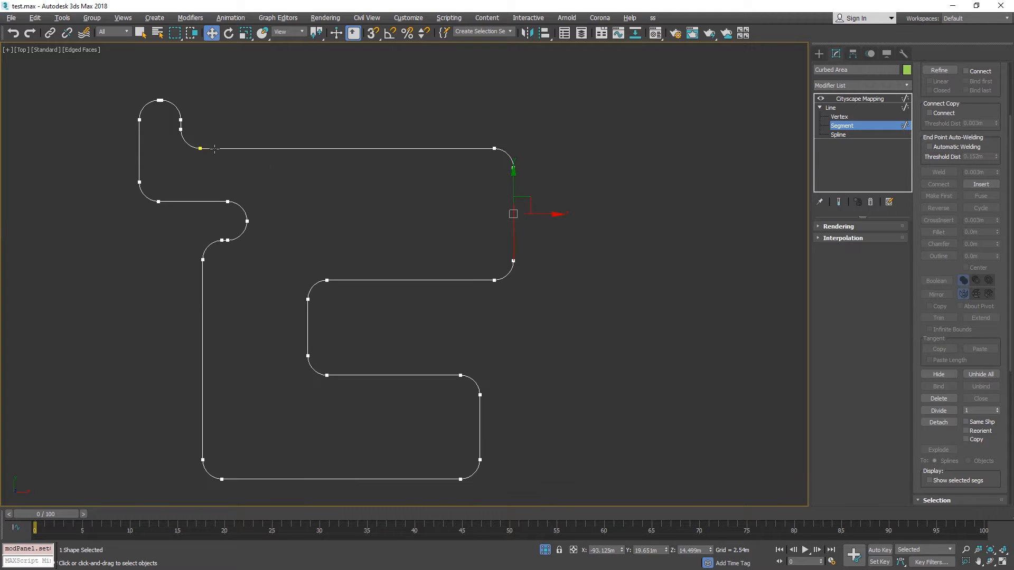
pyautogui.click(883, 238)
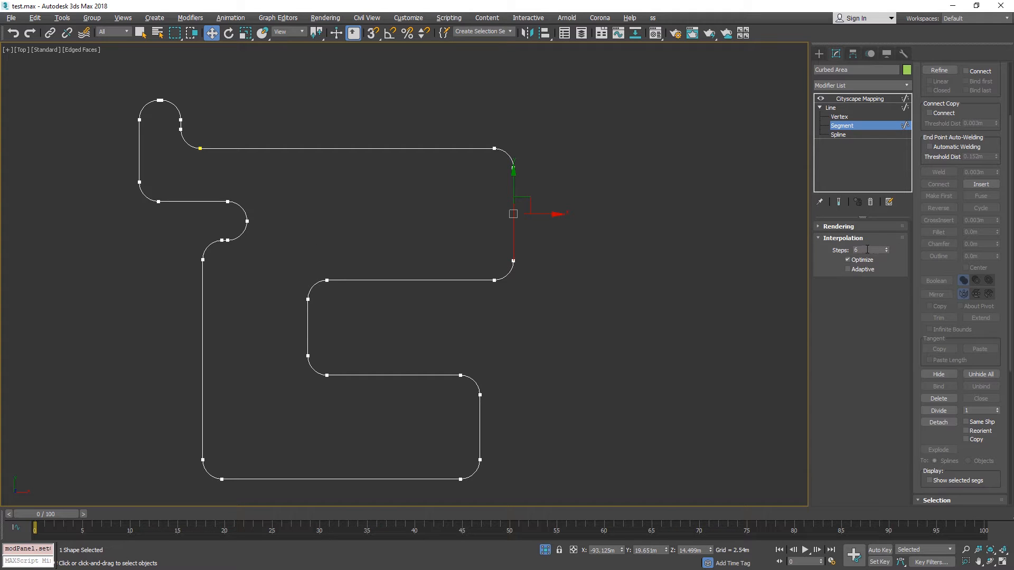
pyautogui.click(870, 238)
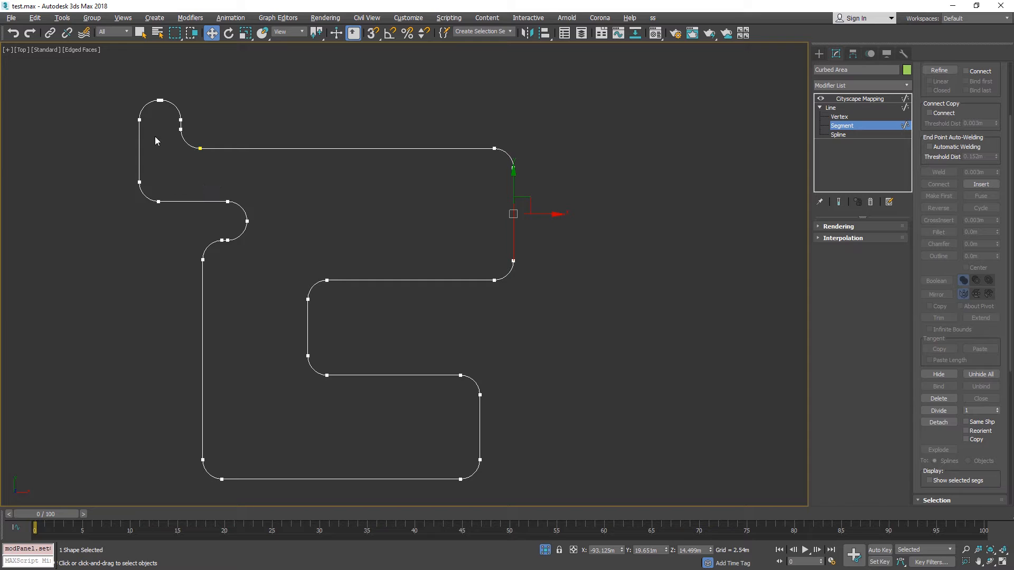
# At vertex level, break the Curbed Area line at the lower vertex of the upper arm's outer rounded corner.
pyautogui.scroll(4, 495, 133)
pyautogui.click(839, 117)
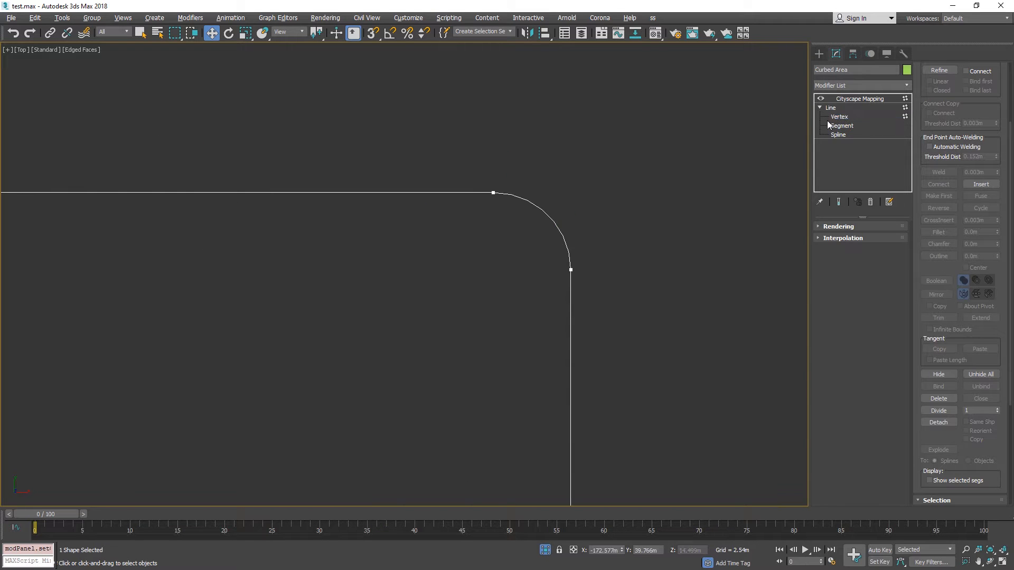
pyautogui.click(571, 270)
pyautogui.scroll(-5, 698, 244)
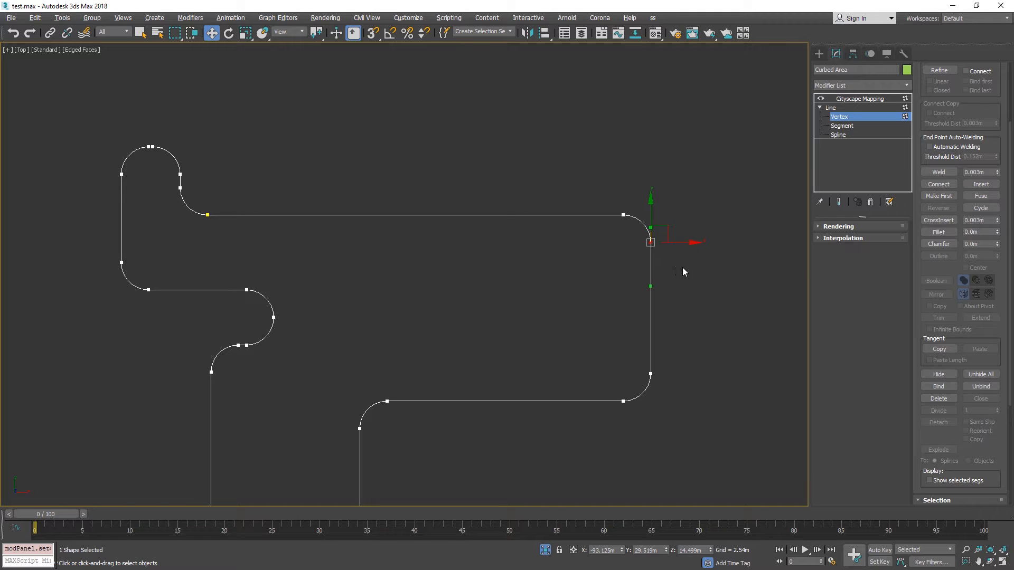
pyautogui.rightClick(652, 247)
pyautogui.click(625, 309)
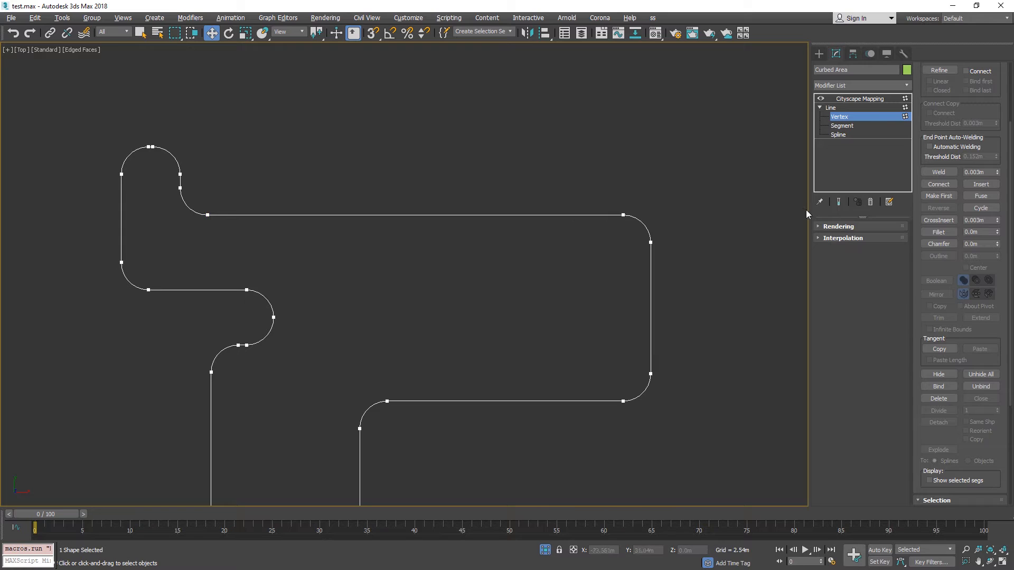
# Leave vertex editing, return to the Curbed Area's Cityscape Mapping modifier, and exit isolation.
pyautogui.click(863, 108)
pyautogui.click(863, 100)
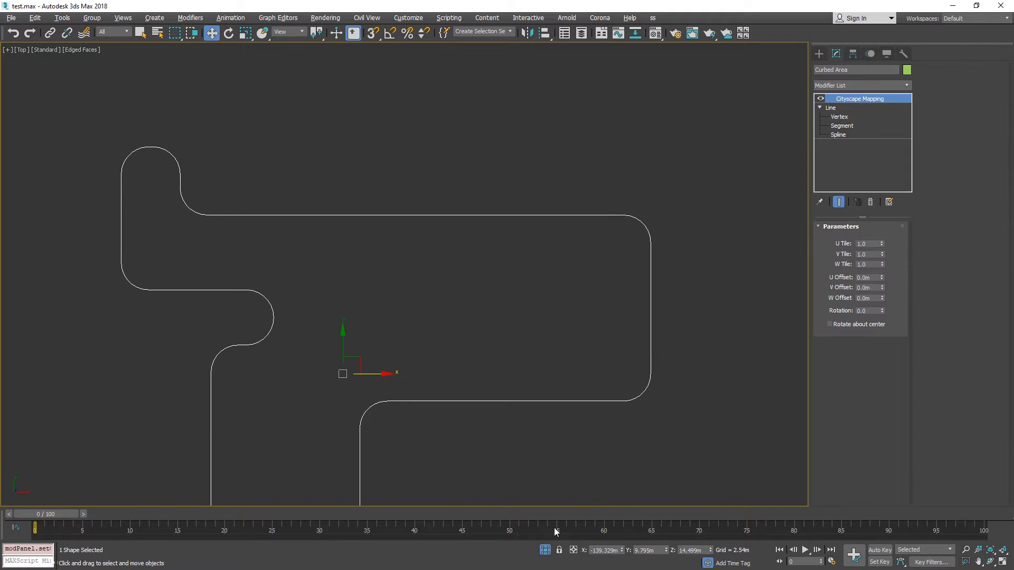
pyautogui.click(549, 552)
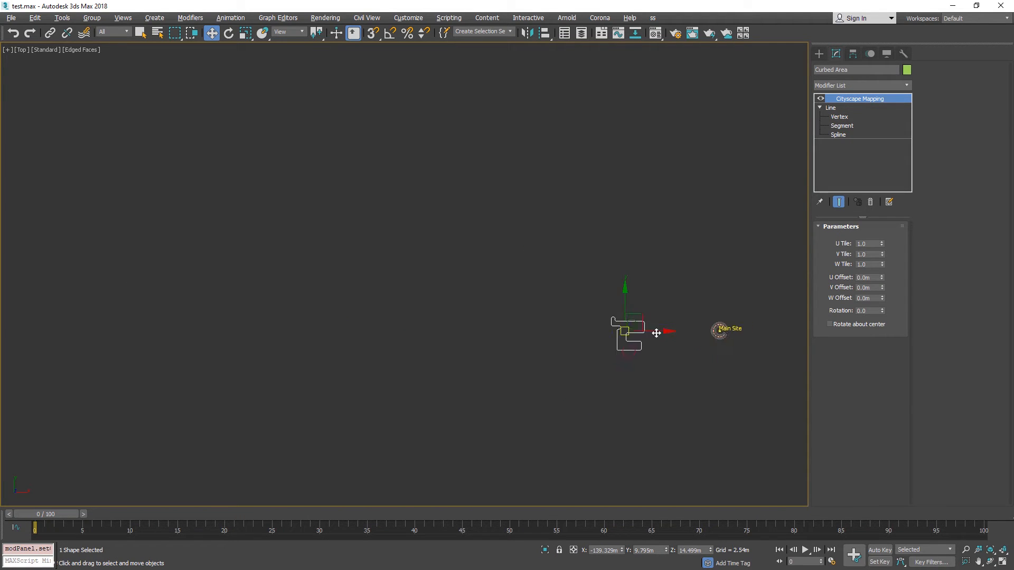
# Select the Main Site, regenerate the Cityscape result with the broken Curbed Area line, and dismiss the resulting alert.
pyautogui.click(746, 337)
pyautogui.scroll(3, 746, 337)
pyautogui.click(764, 327)
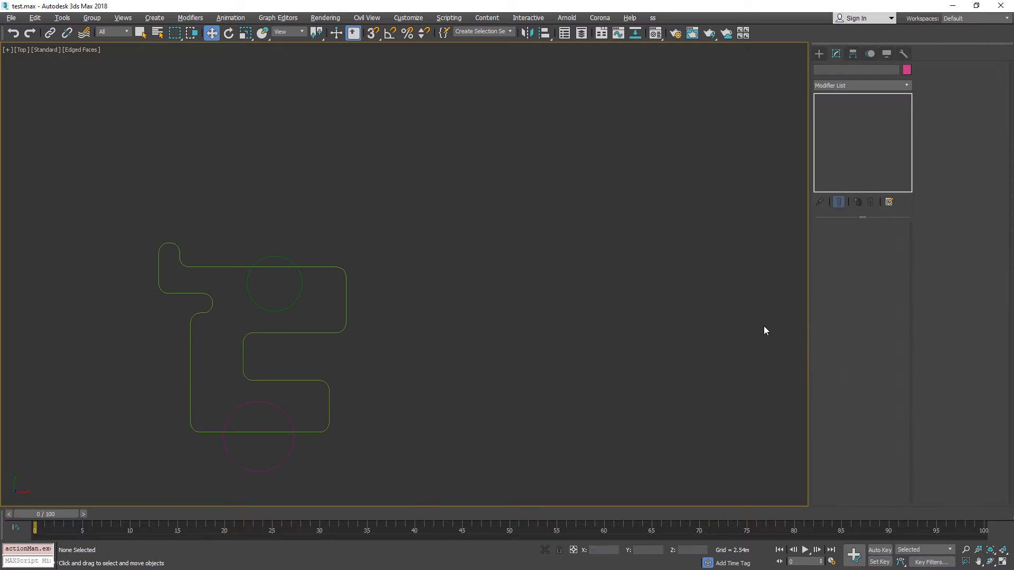
pyautogui.click(756, 340)
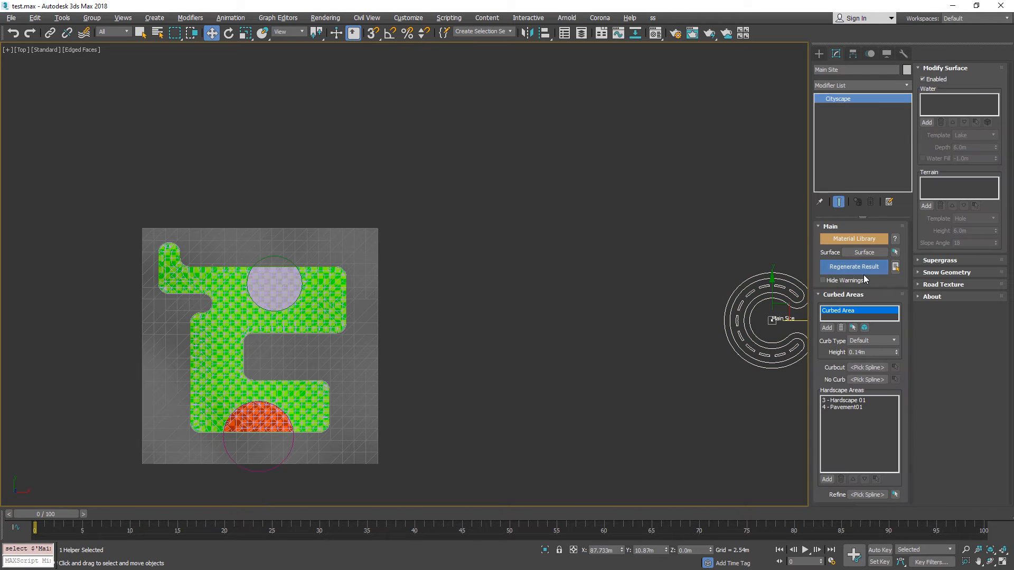
pyautogui.click(864, 270)
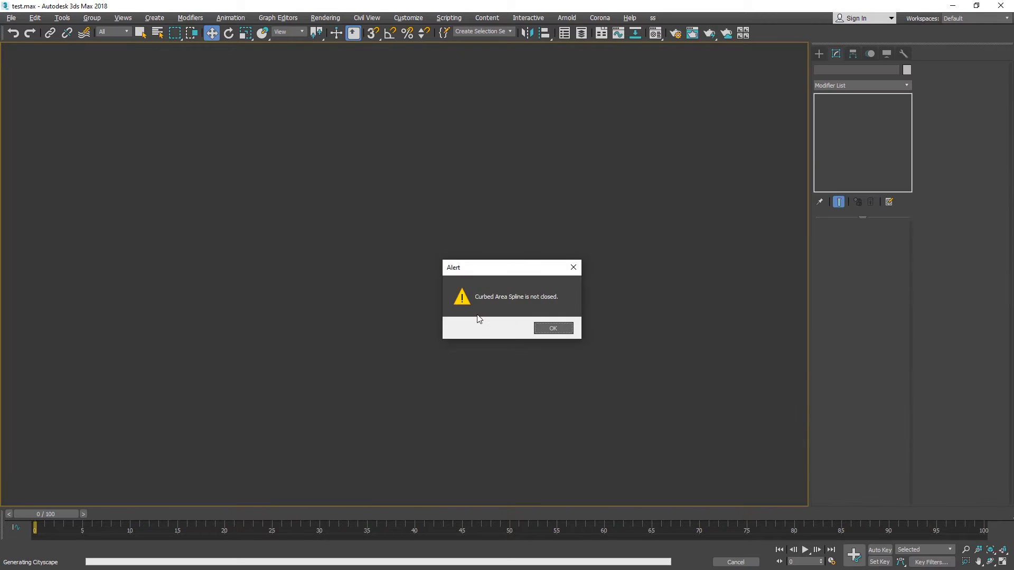
pyautogui.click(552, 330)
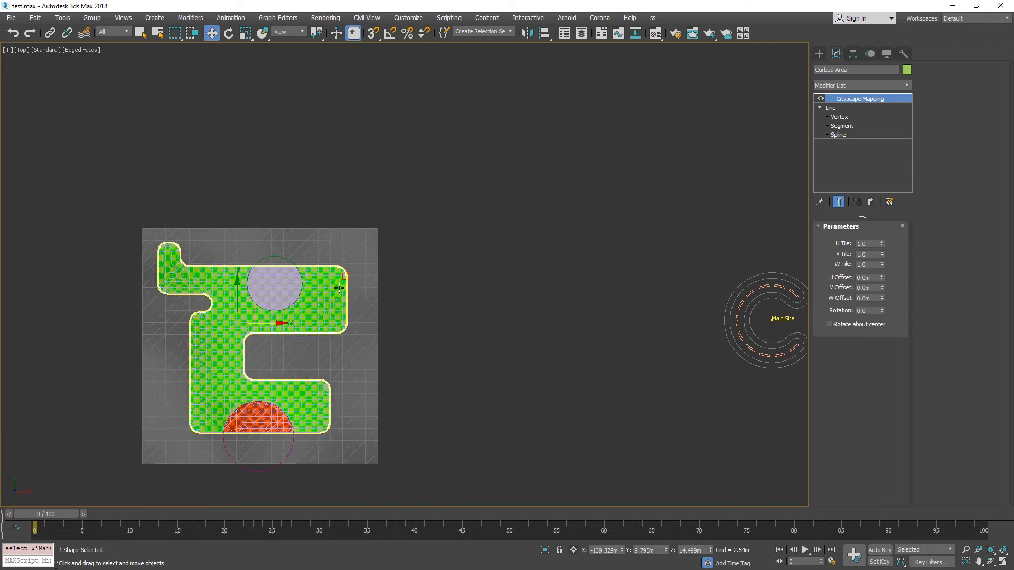
# Isolate the Curbed Area line, weld the broken vertex at the upper arm's outer rounded corner, and exit isolation.
pyautogui.scroll(10, 340, 281)
pyautogui.hotkey('alt', 'q')
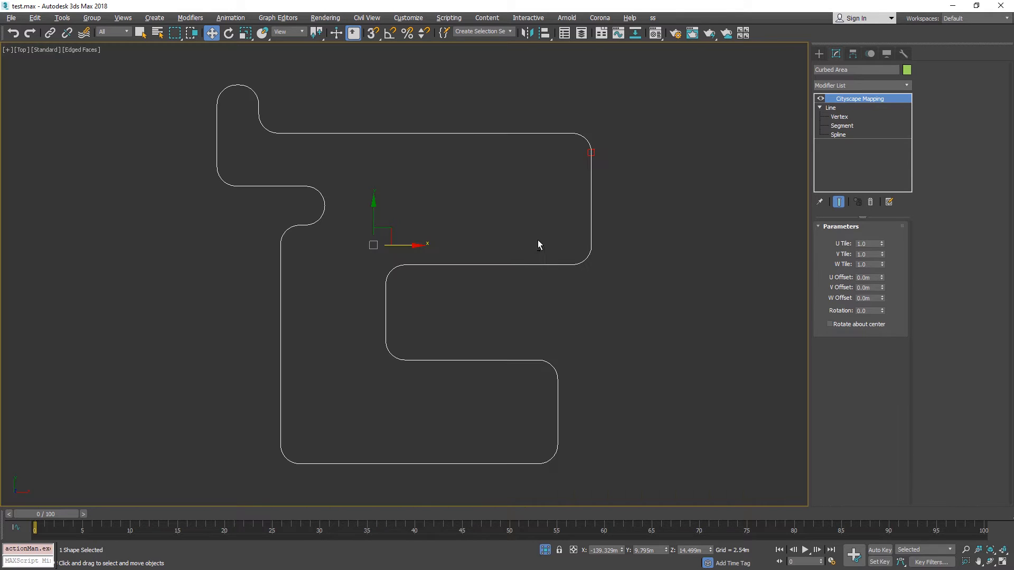
pyautogui.scroll(8, 600, 144)
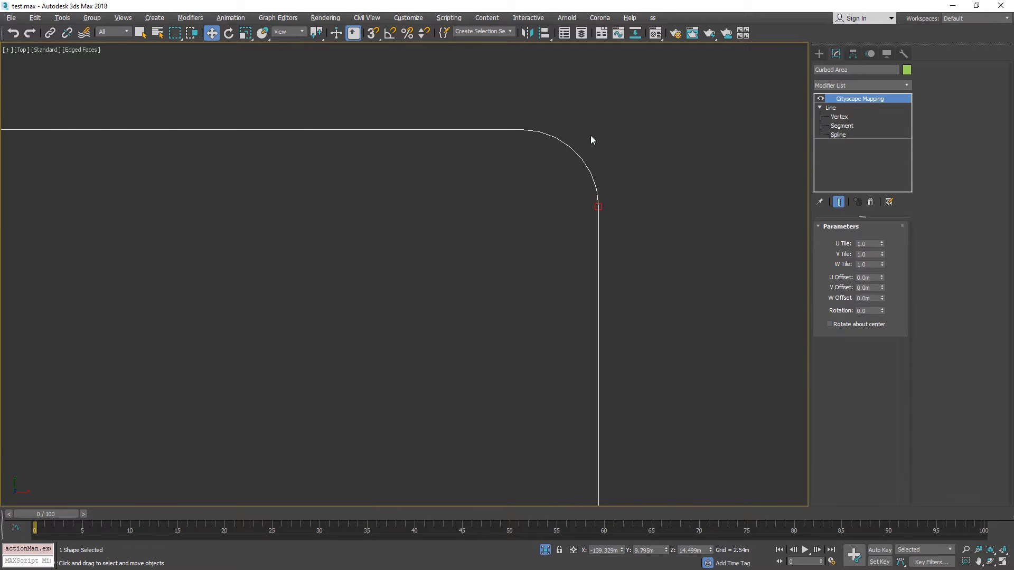
pyautogui.click(840, 117)
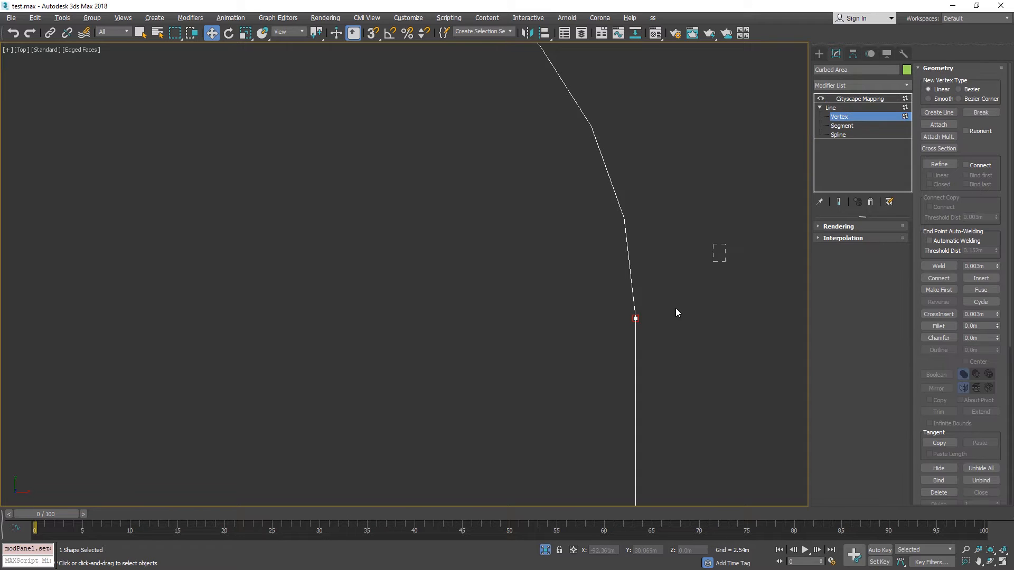
pyautogui.click(938, 266)
pyautogui.scroll(-8, 670, 255)
pyautogui.click(859, 117)
pyautogui.click(861, 99)
pyautogui.scroll(3, 703, 359)
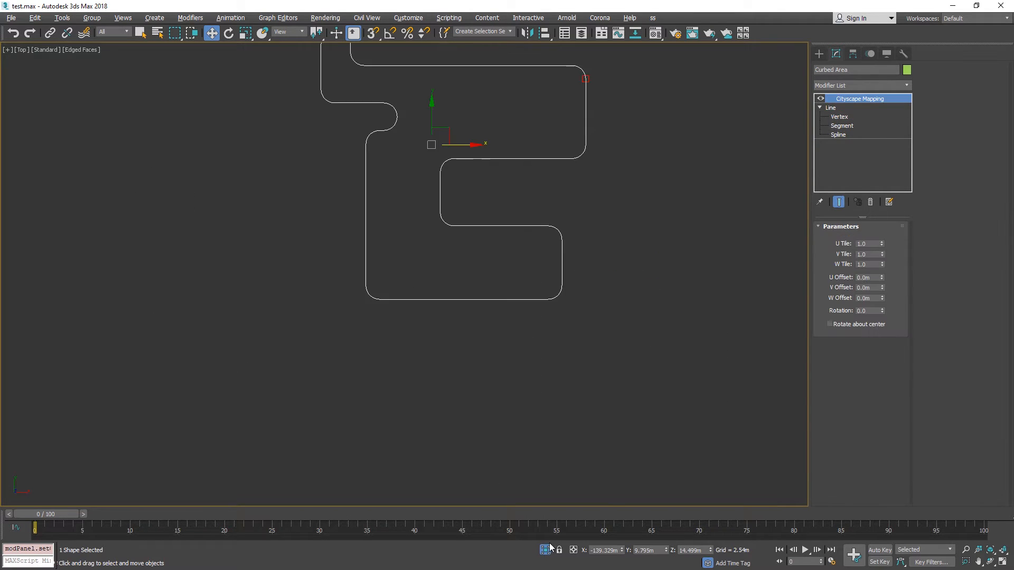
pyautogui.click(548, 548)
# Select the Main Site and regenerate the Cityscape result with the repaired Curbed Area line.
pyautogui.scroll(-7, 705, 333)
pyautogui.click(743, 339)
pyautogui.scroll(7, 720, 351)
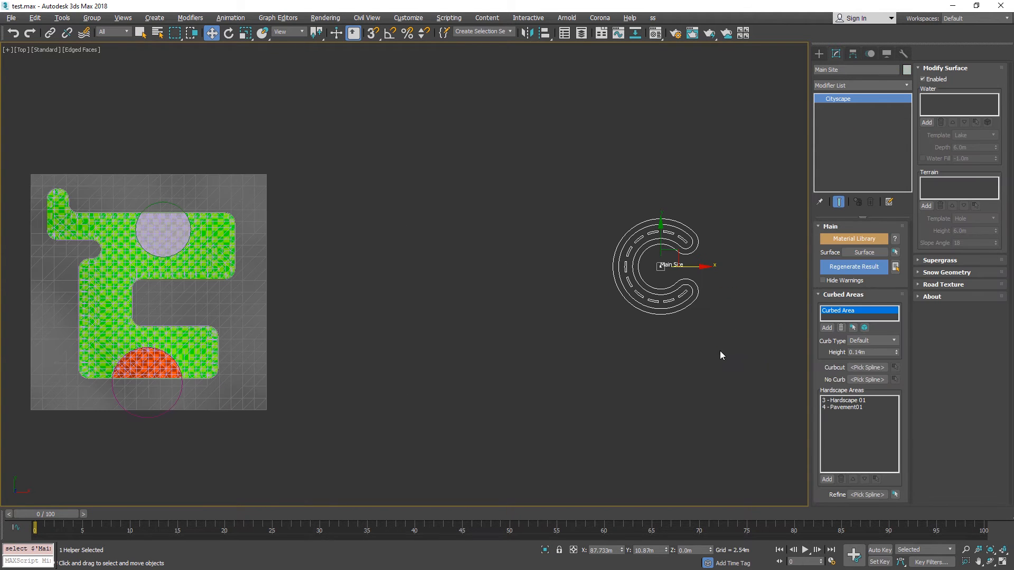
pyautogui.click(834, 270)
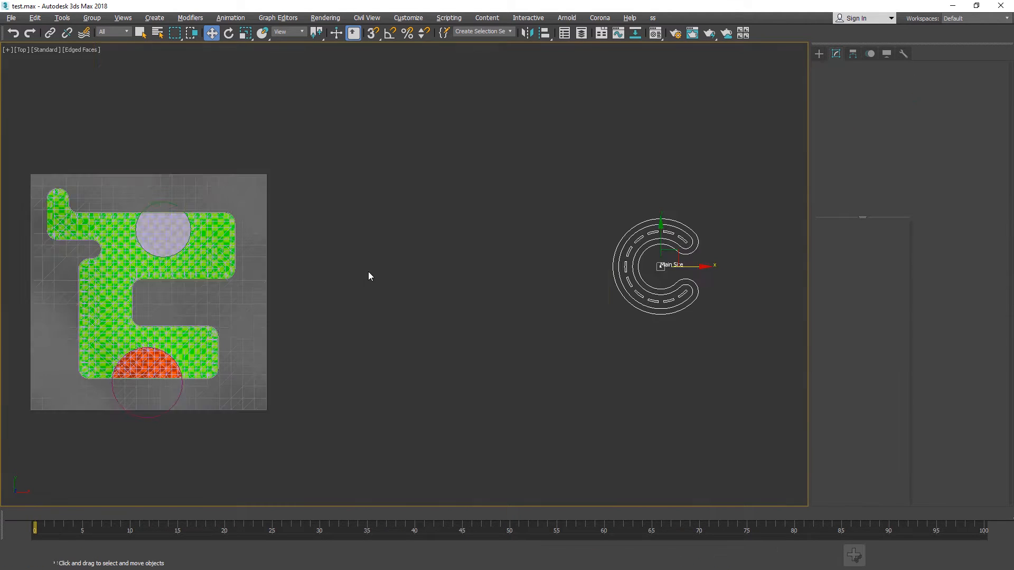
# Isolate the Pavement01 circle and convert it to an editable spline.
pyautogui.scroll(6, 152, 407)
pyautogui.moveTo(152, 407); pyautogui.dragTo(437, 396, button='middle')
pyautogui.click(437, 426)
pyautogui.hotkey('alt', 'q')
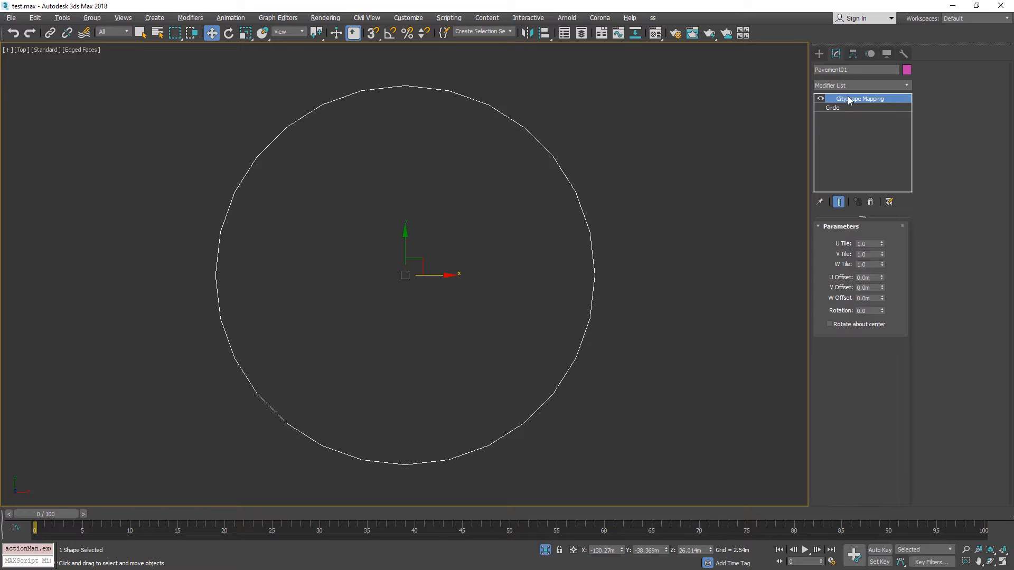
pyautogui.rightClick(502, 266)
pyautogui.moveTo(591, 374)
pyautogui.click(641, 373)
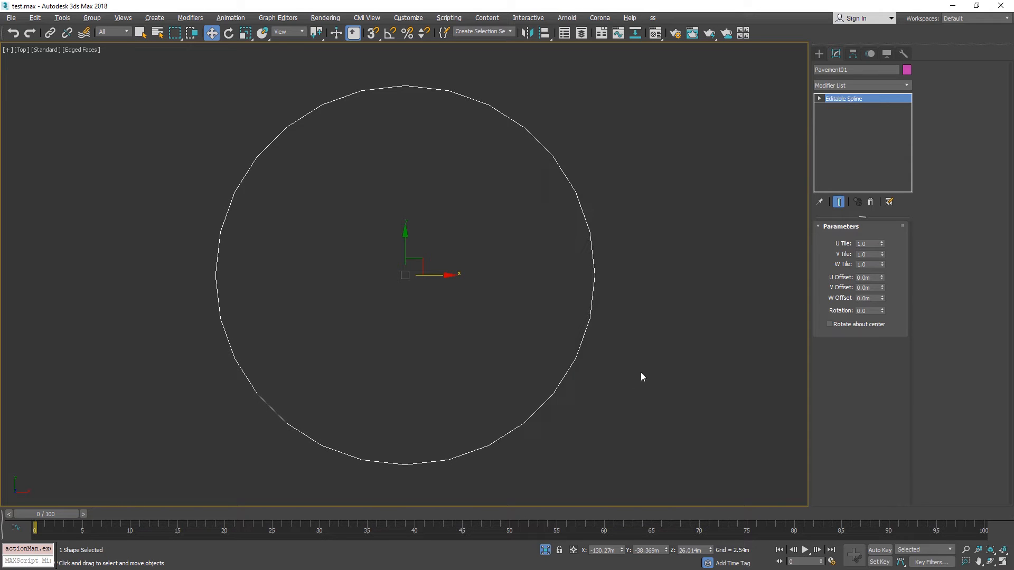
# Rotate the tangent handles of the Pavement01 spline's rightmost vertex so the outline crosses itself, and leave vertex editing.
pyautogui.click(848, 266)
pyautogui.moveTo(648, 281); pyautogui.dragTo(552, 263)
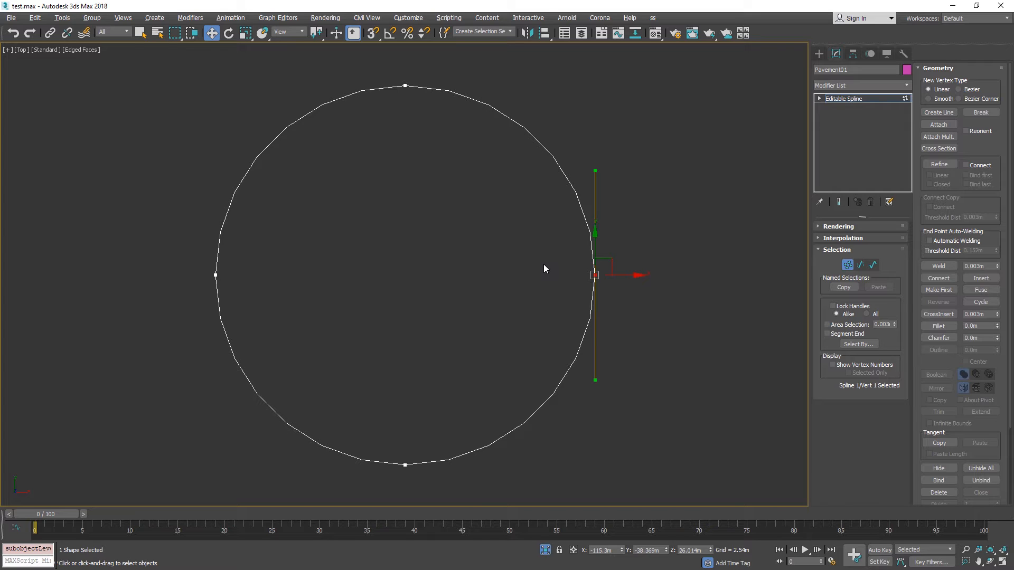
pyautogui.press('e')
pyautogui.moveTo(544, 268); pyautogui.dragTo(744, 341)
pyautogui.scroll(6, 616, 289)
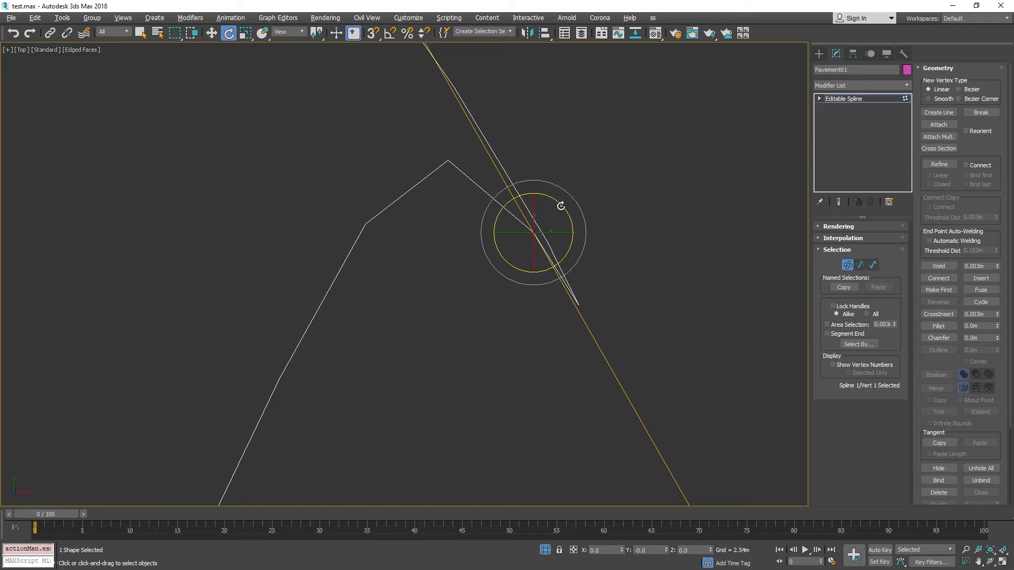
pyautogui.moveTo(561, 205); pyautogui.dragTo(566, 206)
pyautogui.scroll(-7, 371, 286)
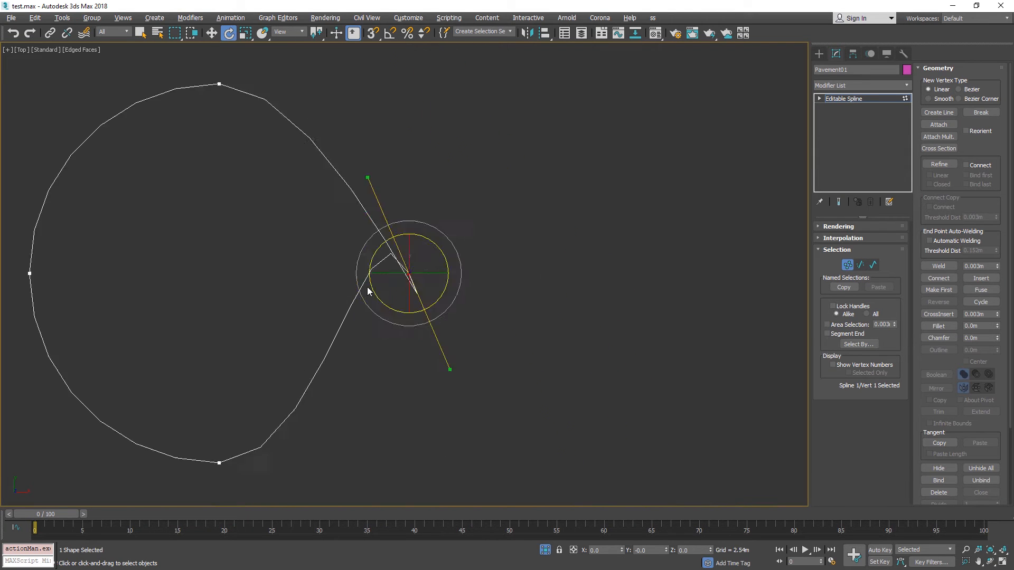
pyautogui.click(847, 265)
pyautogui.click(489, 305)
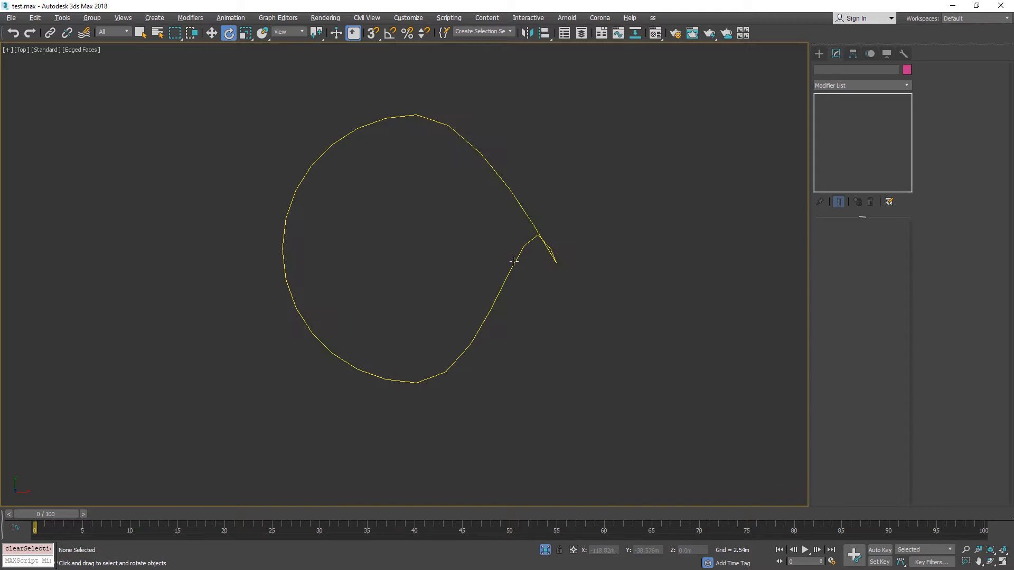
# Exit isolation, regenerate the Main Site with the self-intersecting Pavement01 spline, and dismiss the alert.
pyautogui.click(547, 551)
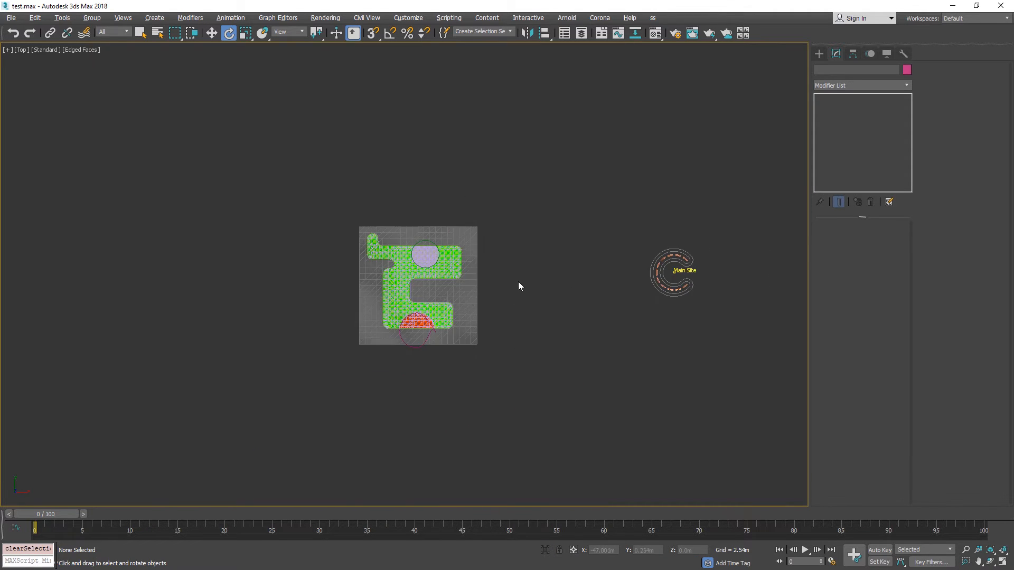
pyautogui.click(671, 272)
pyautogui.press('z')
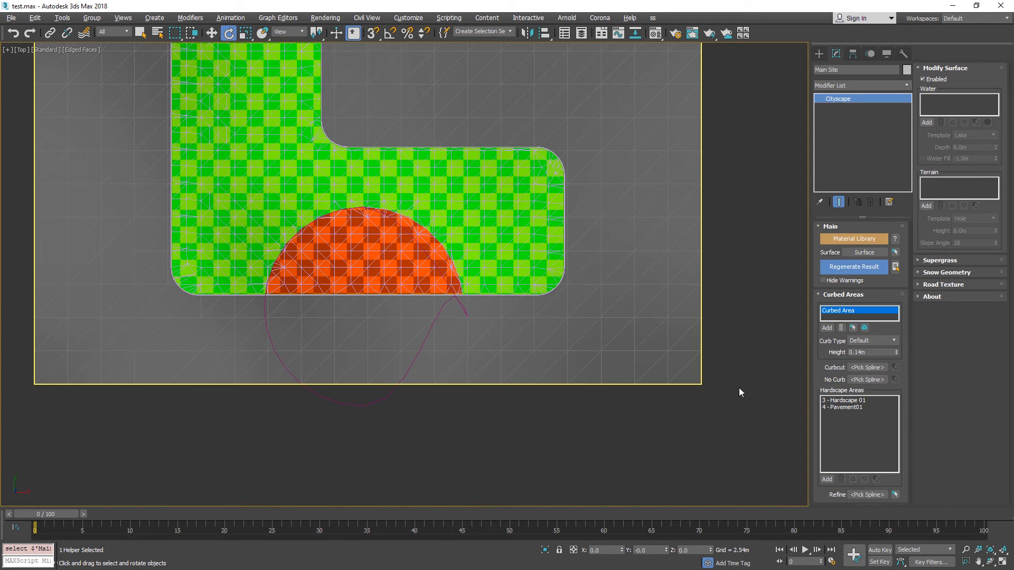
pyautogui.click(849, 268)
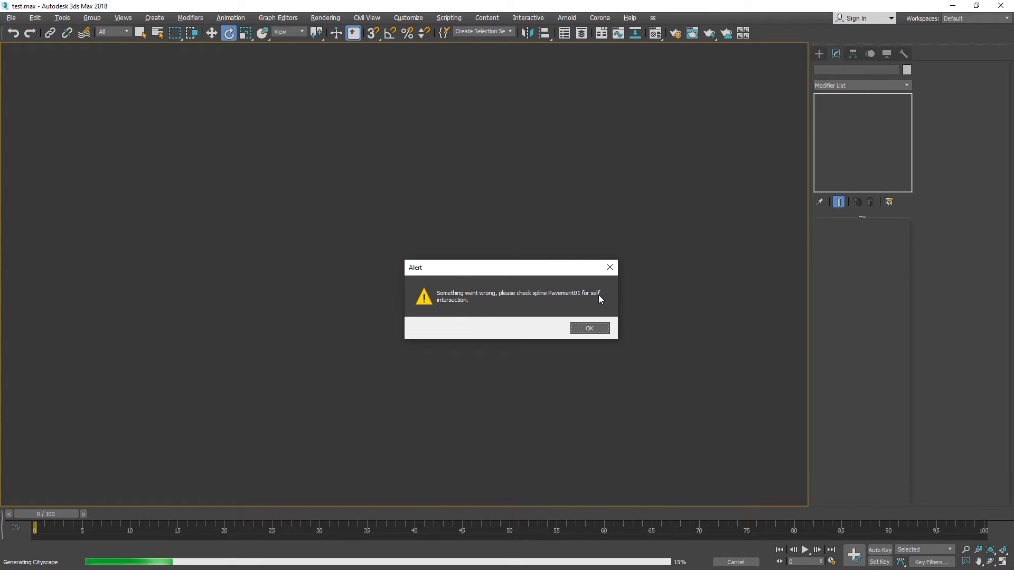
pyautogui.click(590, 329)
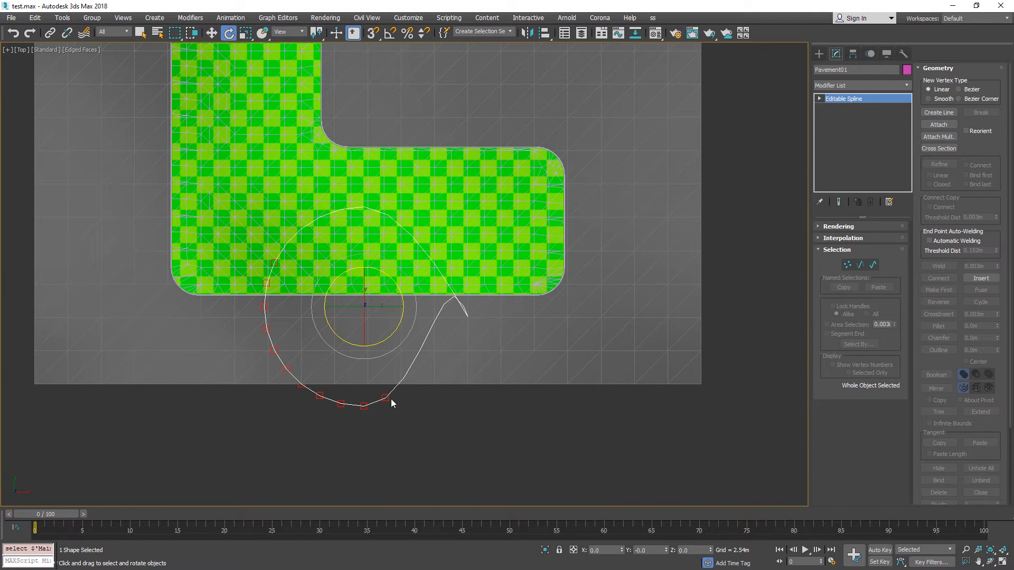
# Remove the Pavement01 spline's self-intersection by rotating its rightmost vertex about 58 degrees, and leave vertex editing.
pyautogui.hotkey('alt', 'q')
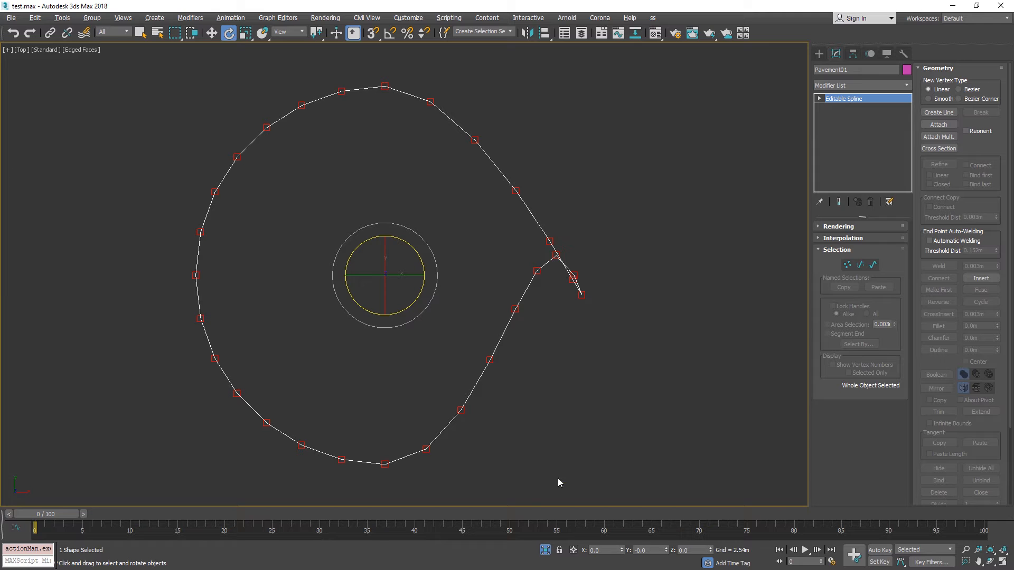
pyautogui.click(545, 551)
pyautogui.moveTo(689, 323); pyautogui.dragTo(386, 341, button='middle')
pyautogui.click(847, 265)
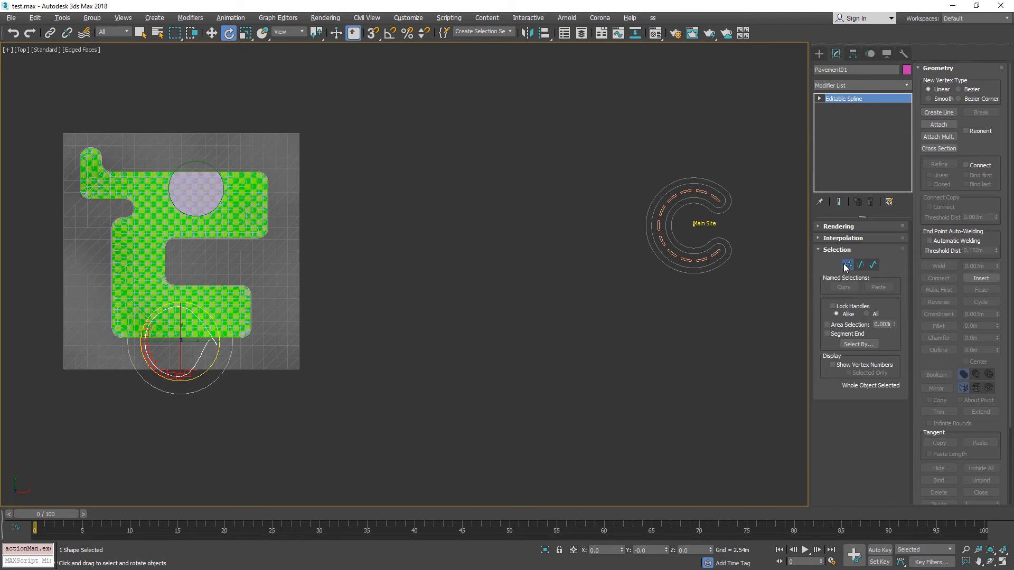
pyautogui.scroll(5, 159, 354)
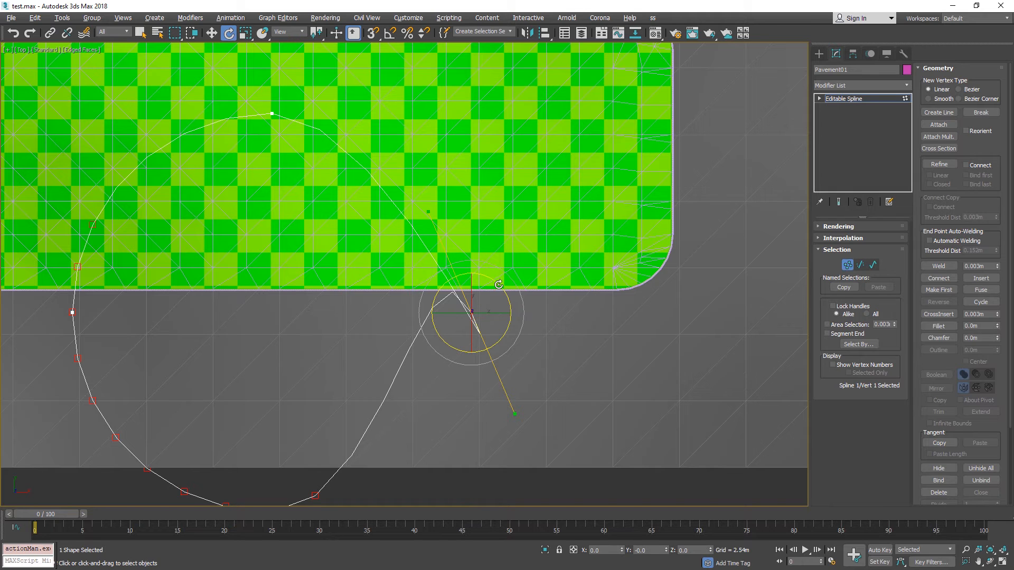
pyautogui.moveTo(502, 281); pyautogui.dragTo(444, 259)
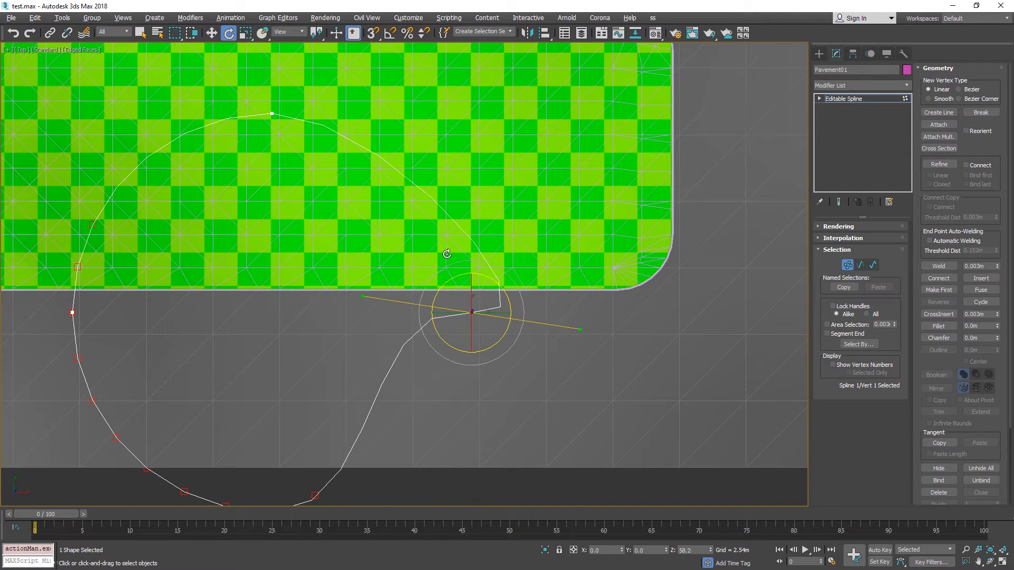
pyautogui.scroll(-5, 516, 271)
pyautogui.click(847, 267)
# Select the Main Site and regenerate the Cityscape result with the corrected Pavement01 spline.
pyautogui.scroll(-6, 302, 367)
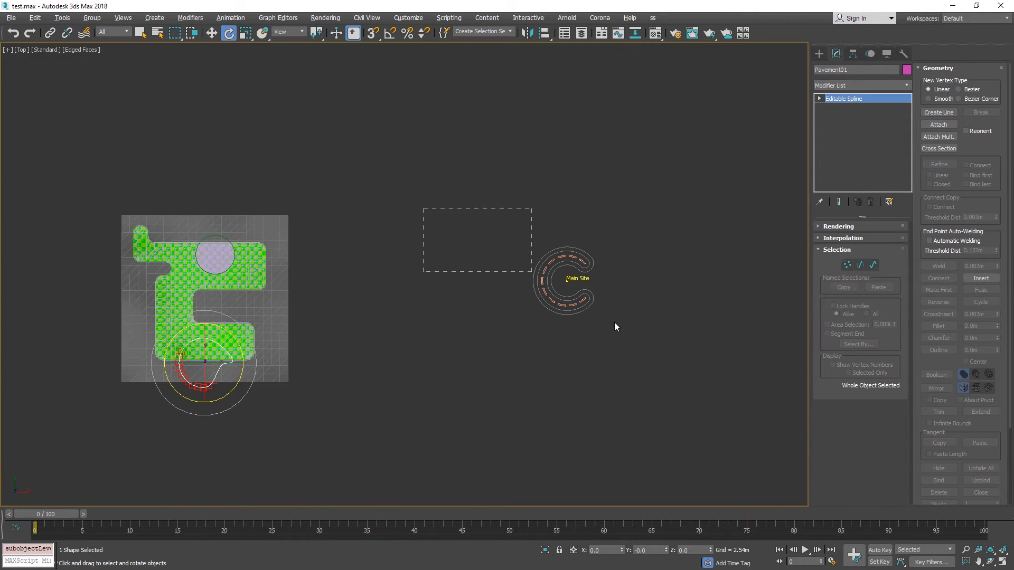
pyautogui.click(614, 323)
pyautogui.click(852, 268)
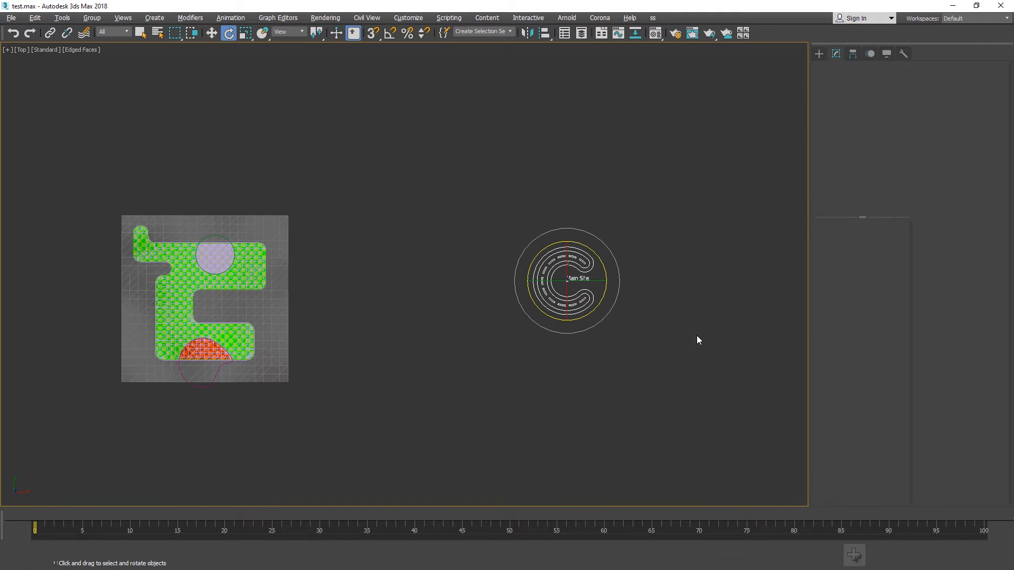
pyautogui.moveTo(374, 322); pyautogui.dragTo(570, 276, button='middle')
pyautogui.scroll(5, 410, 331)
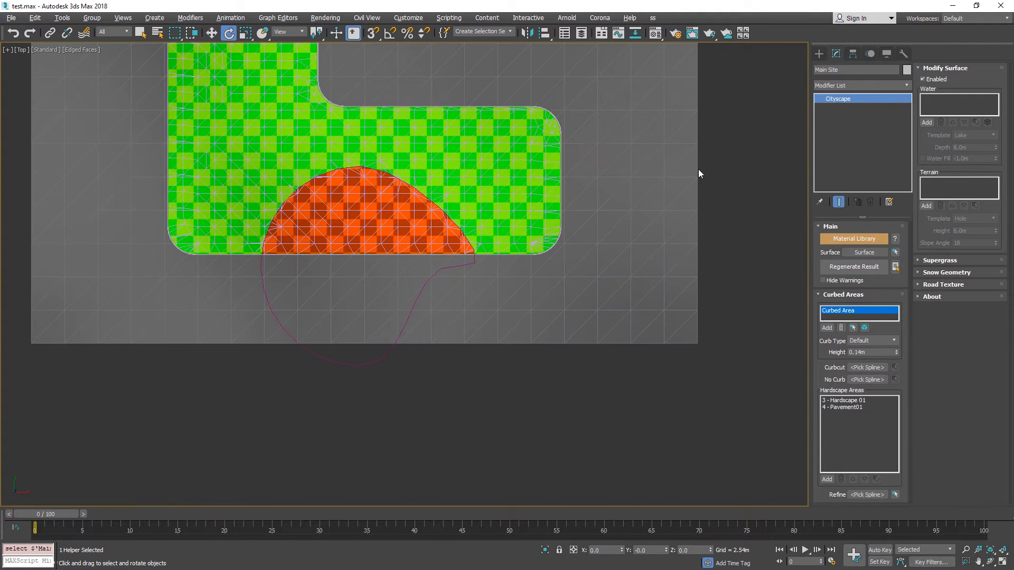
# Examine the regenerated mesh along the pavement's curved edge with and without edged faces.
pyautogui.moveTo(742, 180); pyautogui.dragTo(753, 274, button='middle')
pyautogui.moveTo(503, 143); pyautogui.dragTo(571, 132, button='middle')
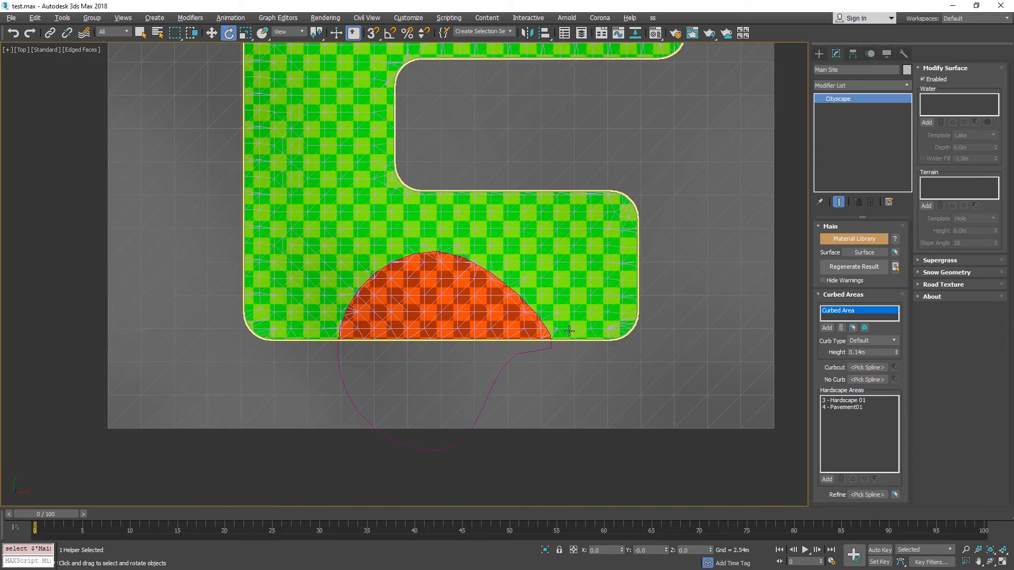
pyautogui.scroll(3, 569, 340)
pyautogui.press('F3')
pyautogui.press('F3')
pyautogui.press('F4')
pyautogui.moveTo(549, 323); pyautogui.dragTo(609, 208, button='middle')
pyautogui.moveTo(666, 266); pyautogui.dragTo(590, 237, button='middle')
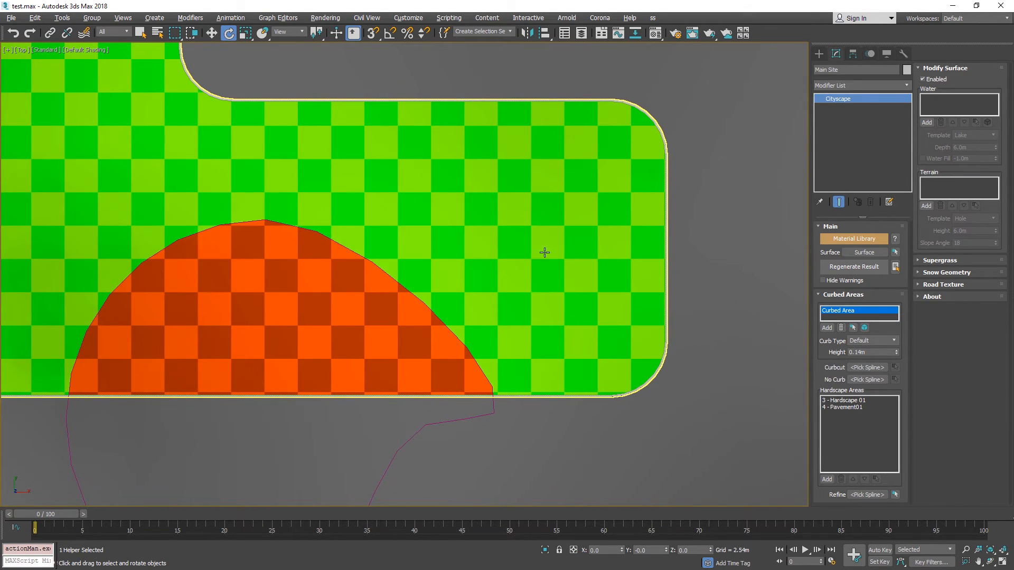
pyautogui.press('F4')
pyautogui.scroll(5, 485, 368)
pyautogui.scroll(-4, 484, 367)
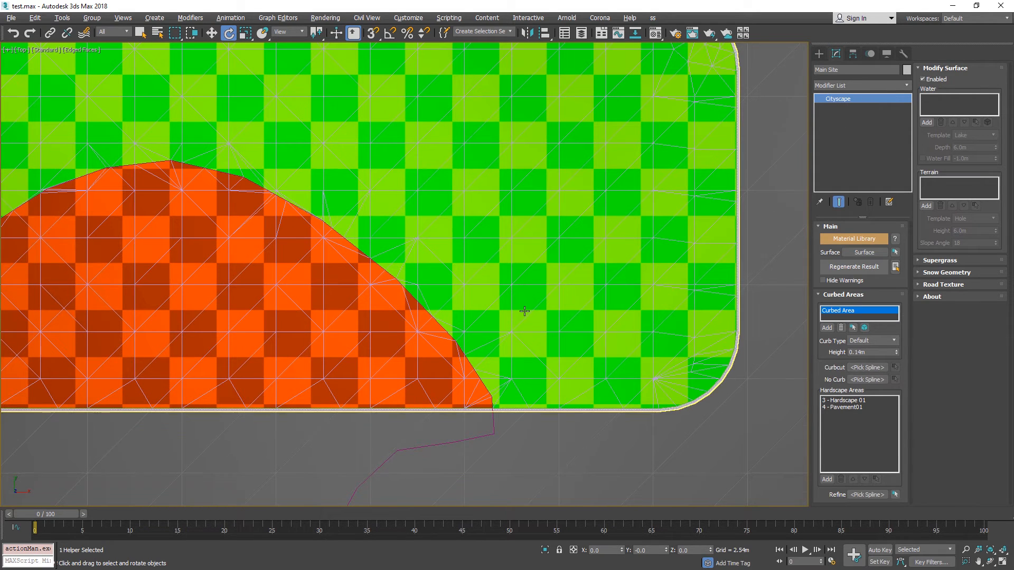
pyautogui.scroll(-4, 525, 311)
pyautogui.scroll(4, 519, 359)
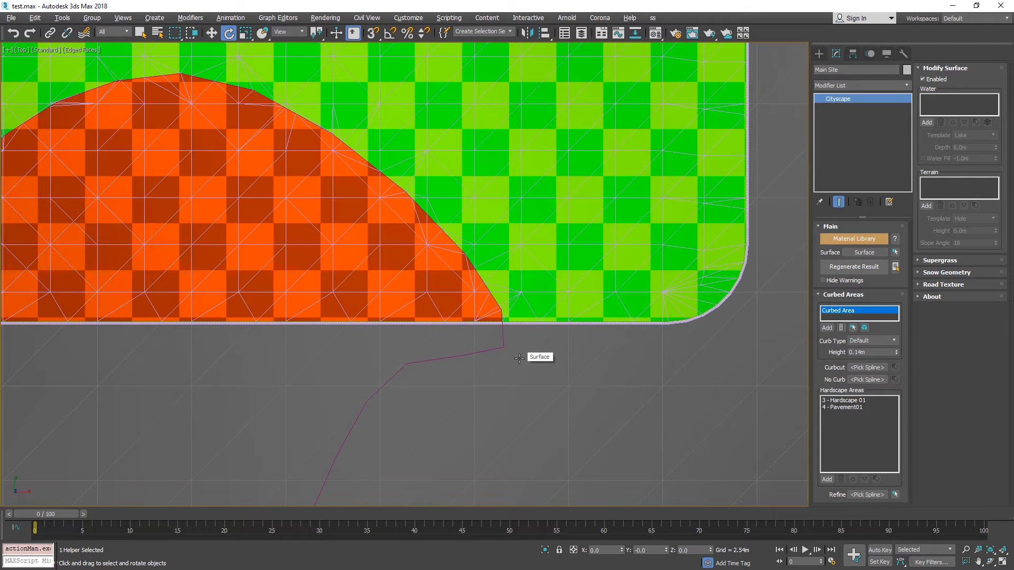
# Open the generated Curbed_Area001 mesh at polygon level and select the sliver polygon beside the pavement's lower right edge.
pyautogui.click(820, 54)
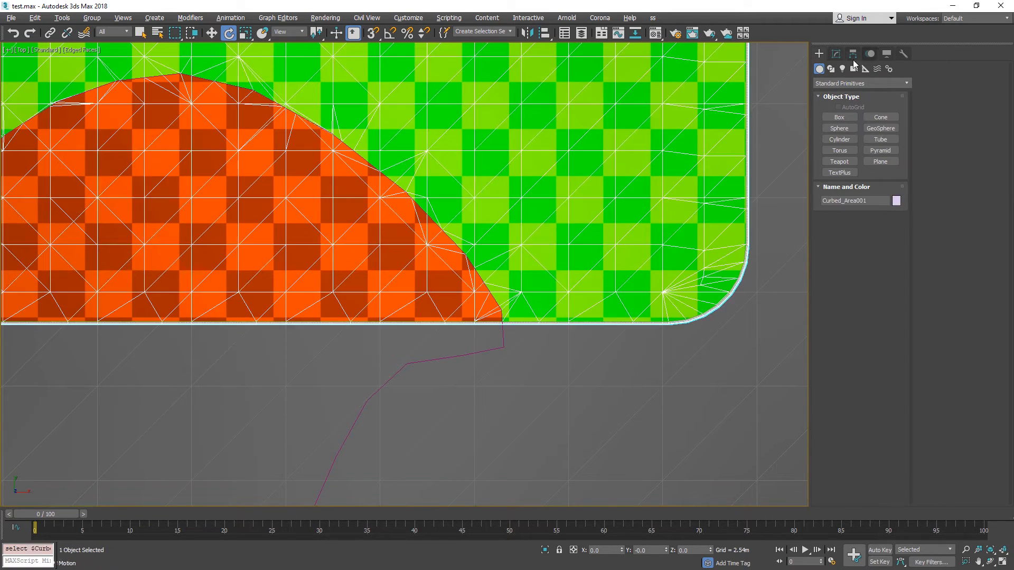
pyautogui.click(839, 56)
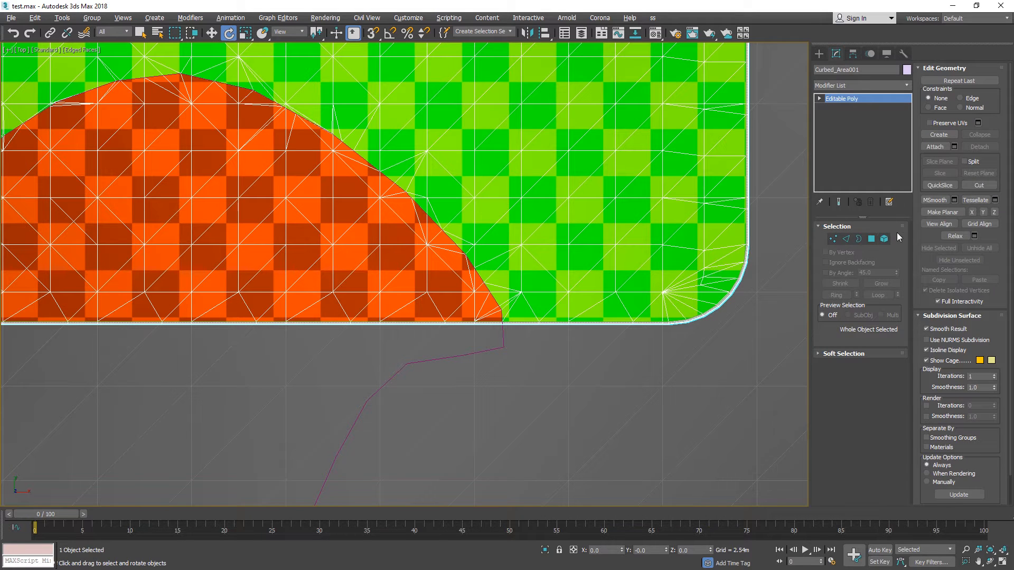
pyautogui.click(874, 239)
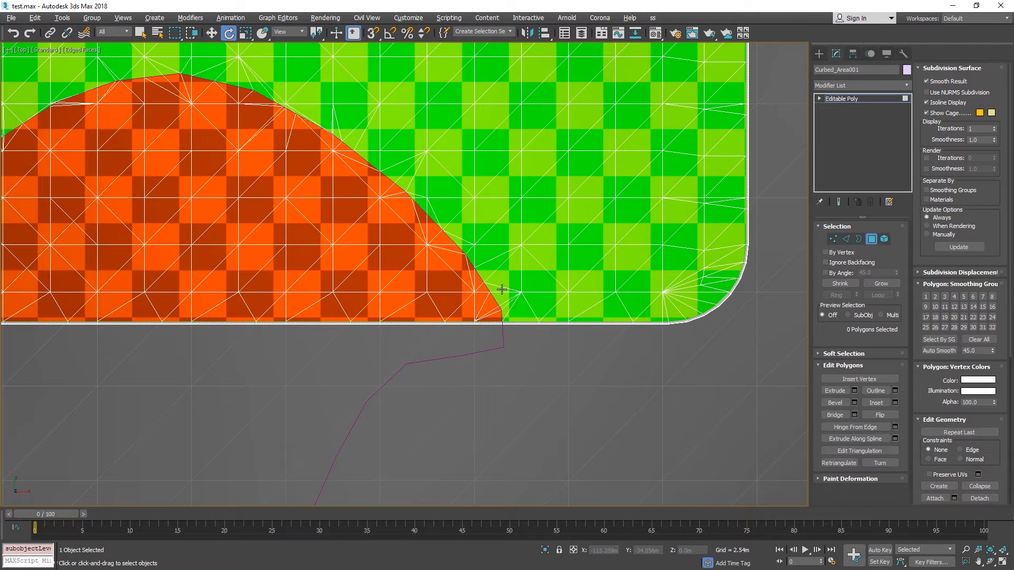
pyautogui.click(501, 289)
pyautogui.scroll(5, 501, 289)
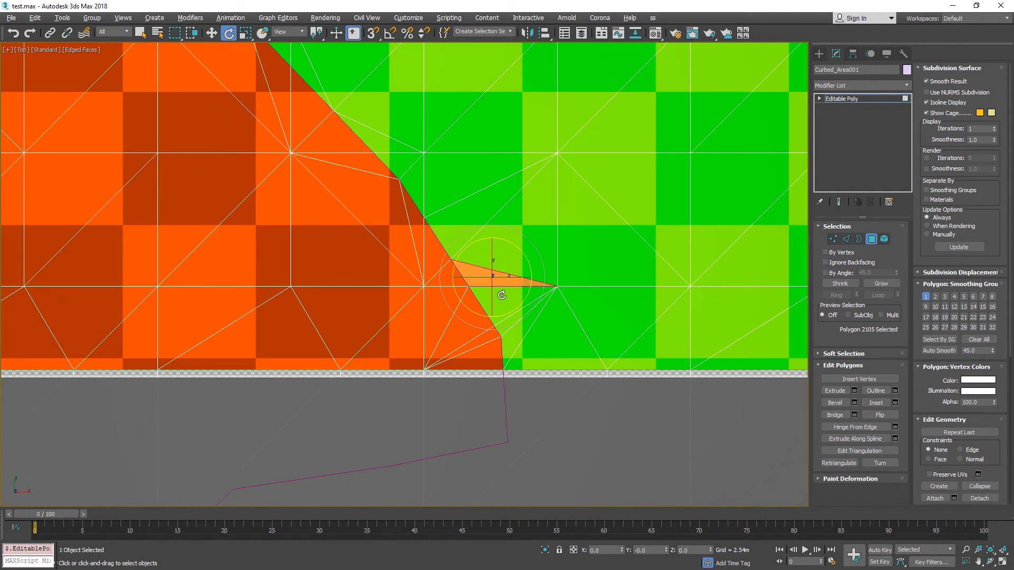
# Set the selected sliver polygon's material ID to 4, Pavement01, and leave polygon editing.
pyautogui.moveTo(483, 183); pyautogui.dragTo(514, 226, button='middle')
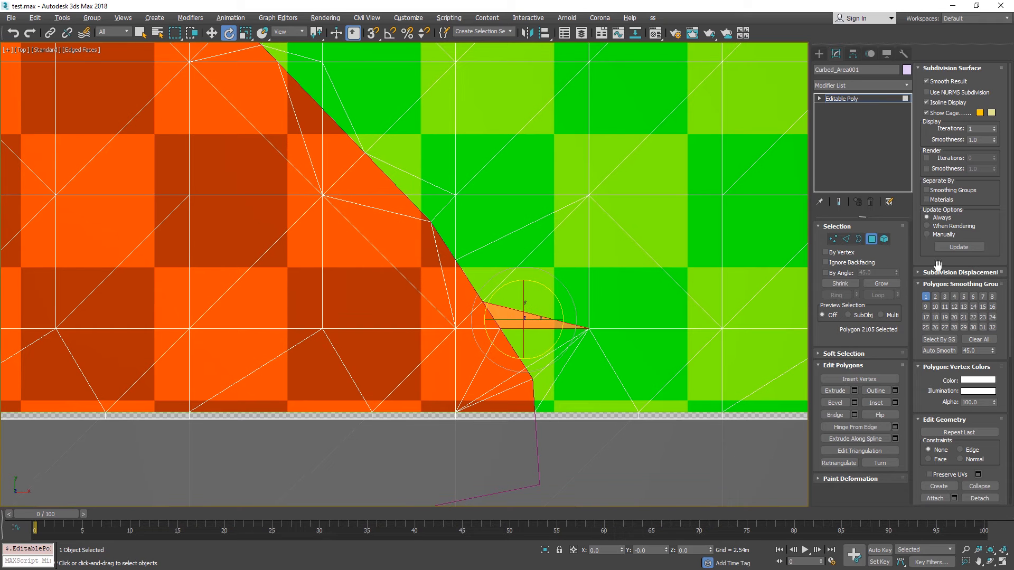
pyautogui.scroll(-5, 994, 248)
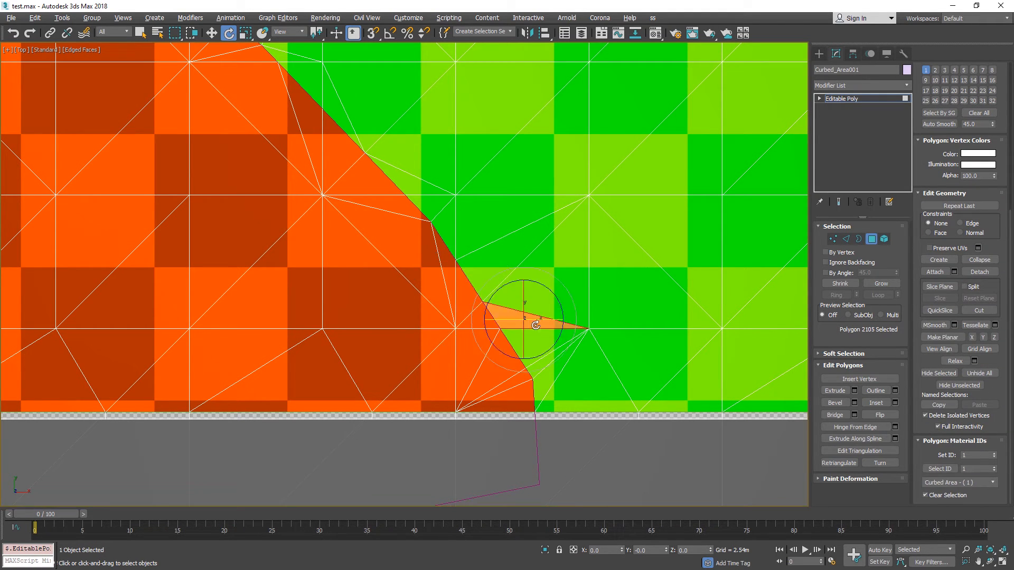
pyautogui.click(993, 453)
pyautogui.click(994, 454)
pyautogui.click(994, 454)
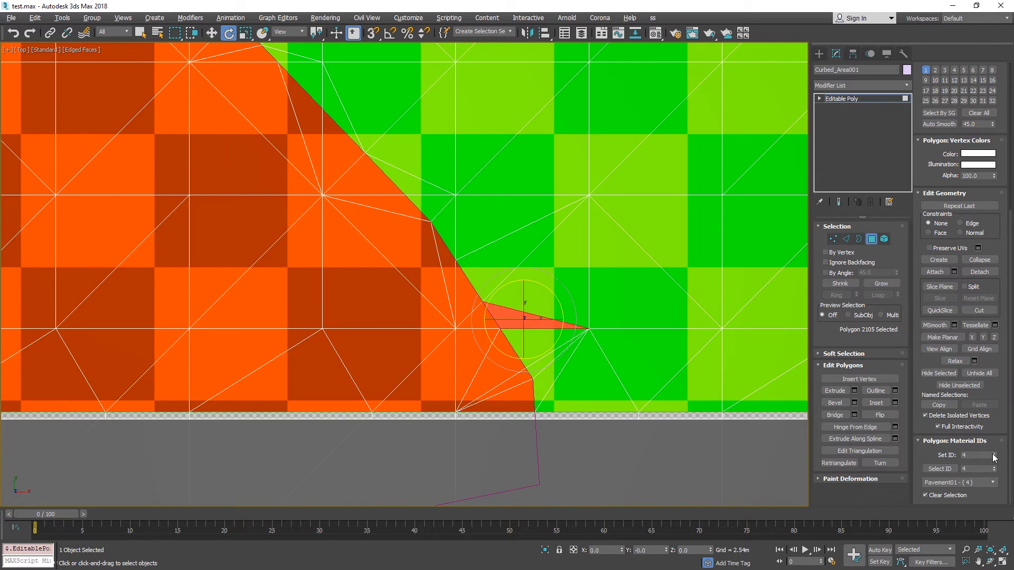
pyautogui.click(874, 242)
# Deselect the Curbed_Area001 mesh and examine the spike beside the pavement's curved edge near the curb.
pyautogui.scroll(-4, 739, 251)
pyautogui.scroll(1, 739, 251)
pyautogui.moveTo(738, 251); pyautogui.dragTo(534, 231, button='middle')
pyautogui.scroll(-3, 585, 340)
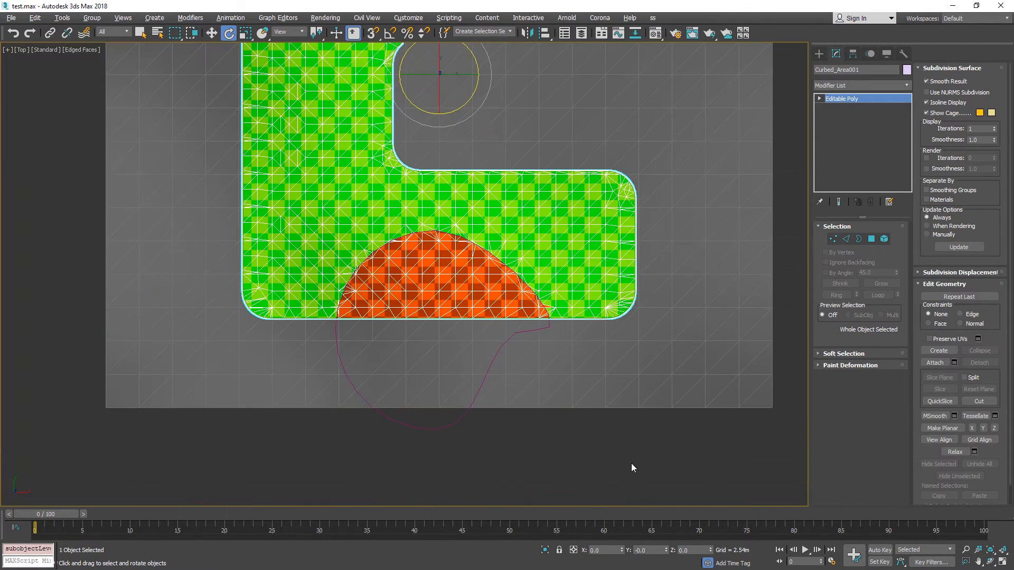
pyautogui.click(633, 468)
pyautogui.scroll(10, 615, 405)
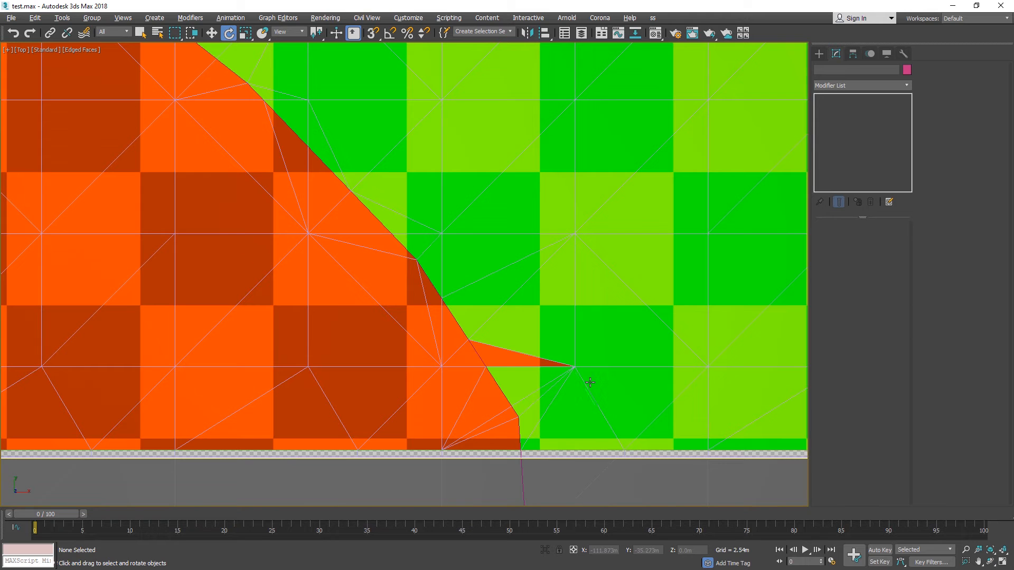
pyautogui.scroll(-3, 512, 318)
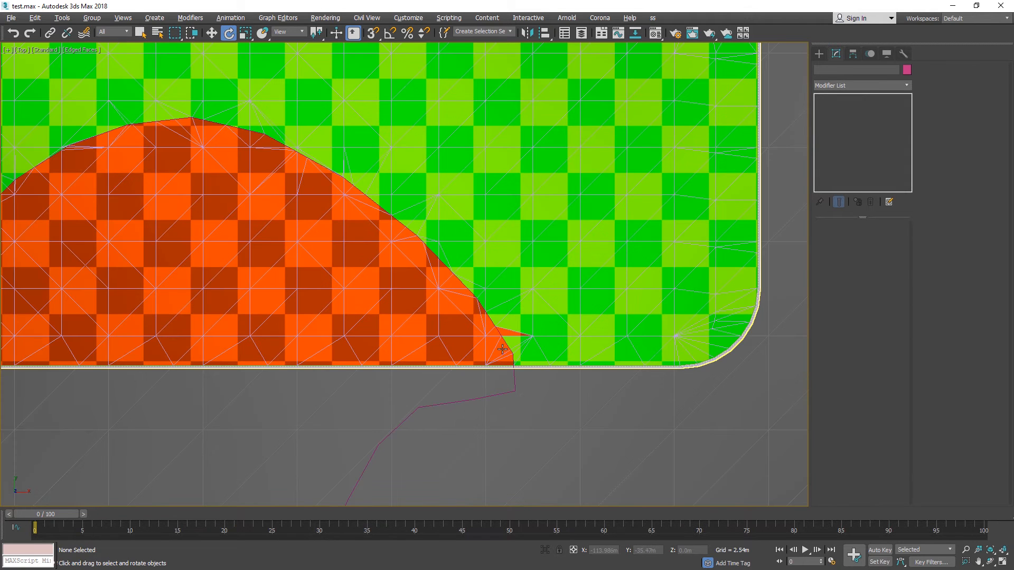
pyautogui.scroll(3, 502, 332)
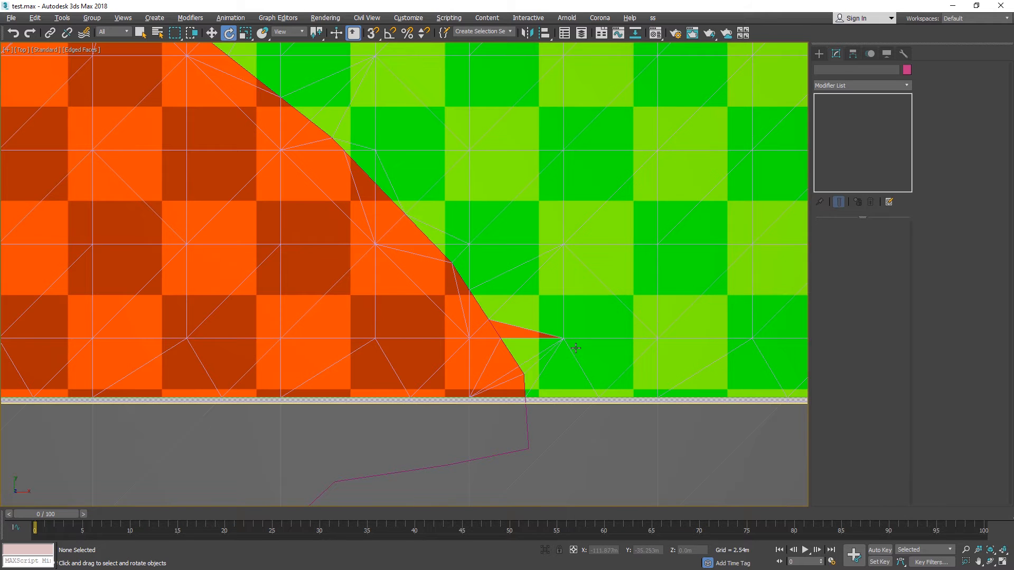
pyautogui.scroll(-4, 576, 348)
pyautogui.scroll(3, 523, 338)
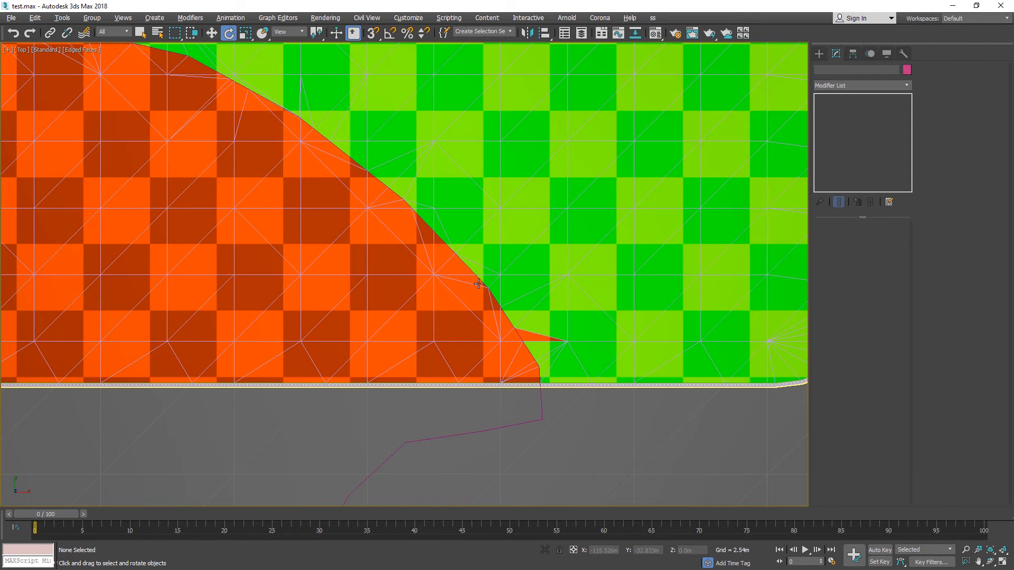
pyautogui.scroll(-9, 506, 324)
# Select the Main Site helper and bring the spike at the pavement's lower right edge back into focus.
pyautogui.moveTo(518, 229); pyautogui.dragTo(588, 167, button='middle')
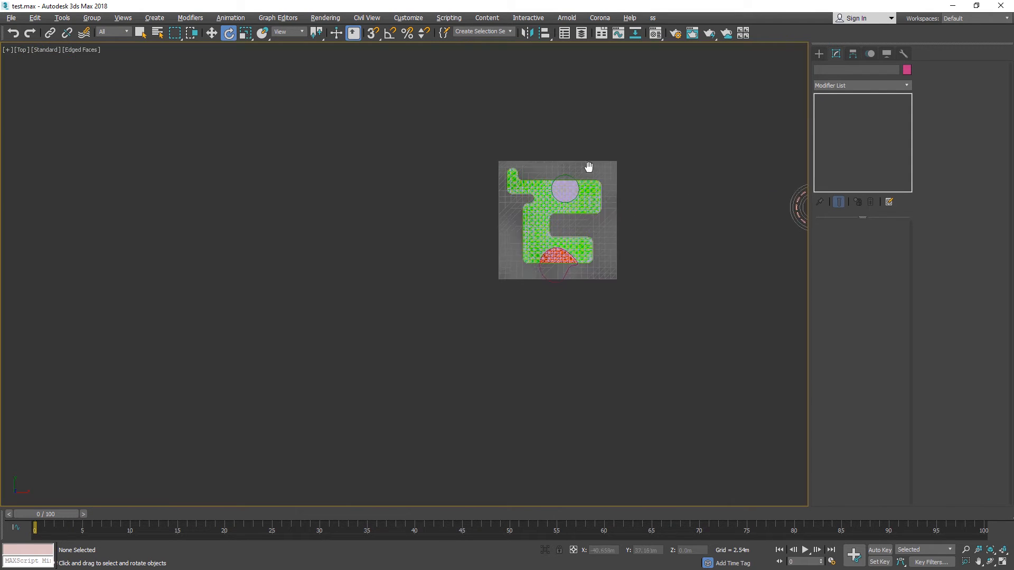
pyautogui.moveTo(737, 197); pyautogui.dragTo(550, 191, button='middle')
pyautogui.scroll(-2, 550, 192)
pyautogui.scroll(2, 549, 191)
pyautogui.click(622, 204)
pyautogui.scroll(3, 410, 253)
pyautogui.scroll(3, 409, 253)
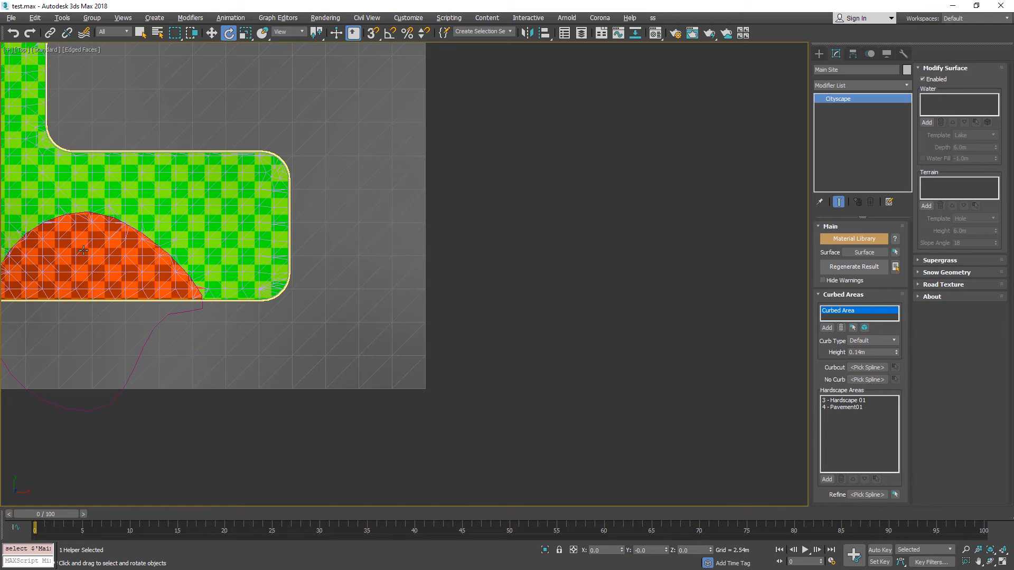
pyautogui.moveTo(231, 281); pyautogui.dragTo(561, 264, button='middle')
pyautogui.scroll(8, 558, 264)
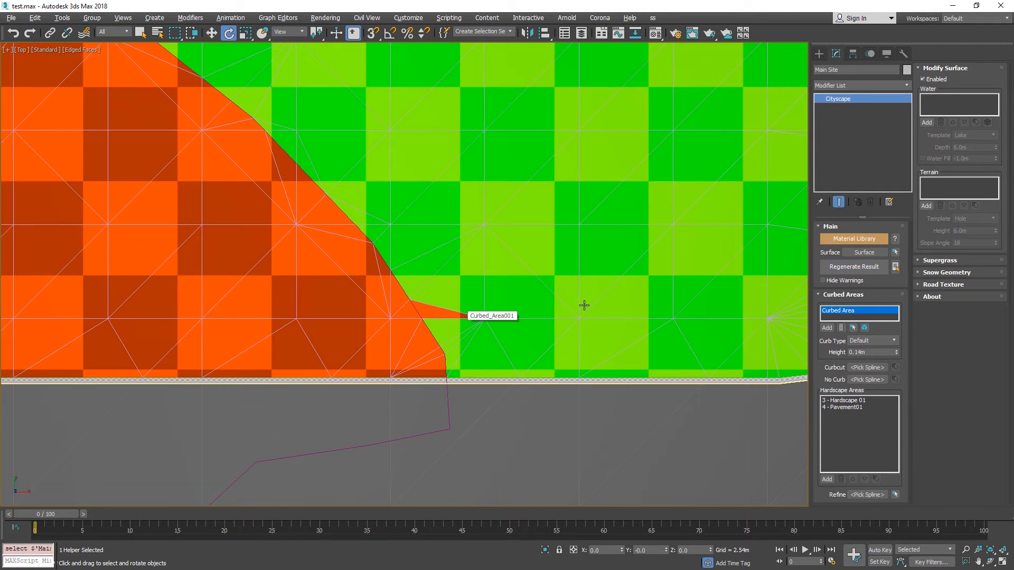
pyautogui.scroll(-4, 583, 304)
# Locate the Refine spline option in the Main Site's Curbed Area settings.
pyautogui.click(820, 53)
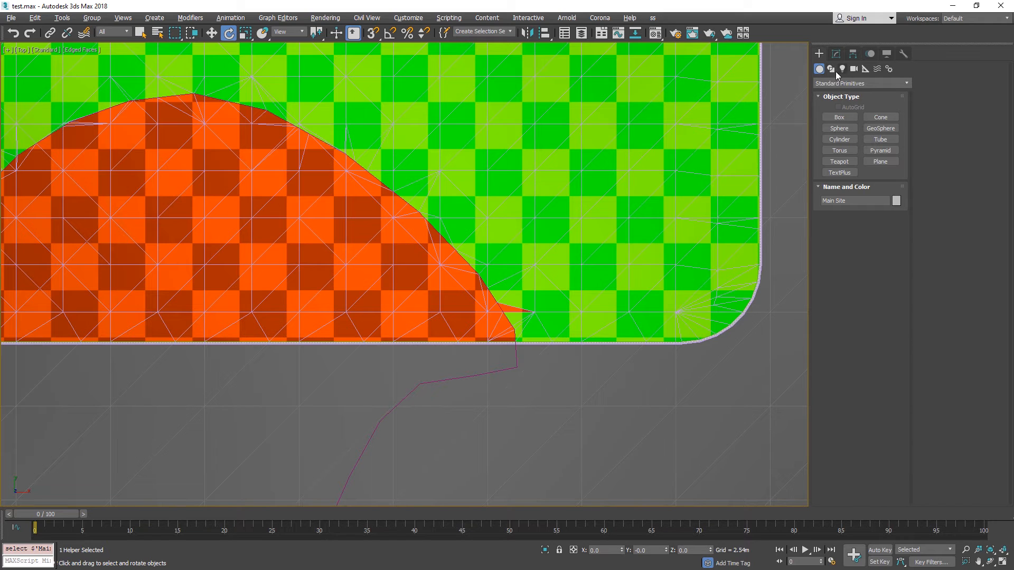
pyautogui.scroll(-10, 644, 138)
pyautogui.moveTo(719, 131); pyautogui.dragTo(504, 299, button='middle')
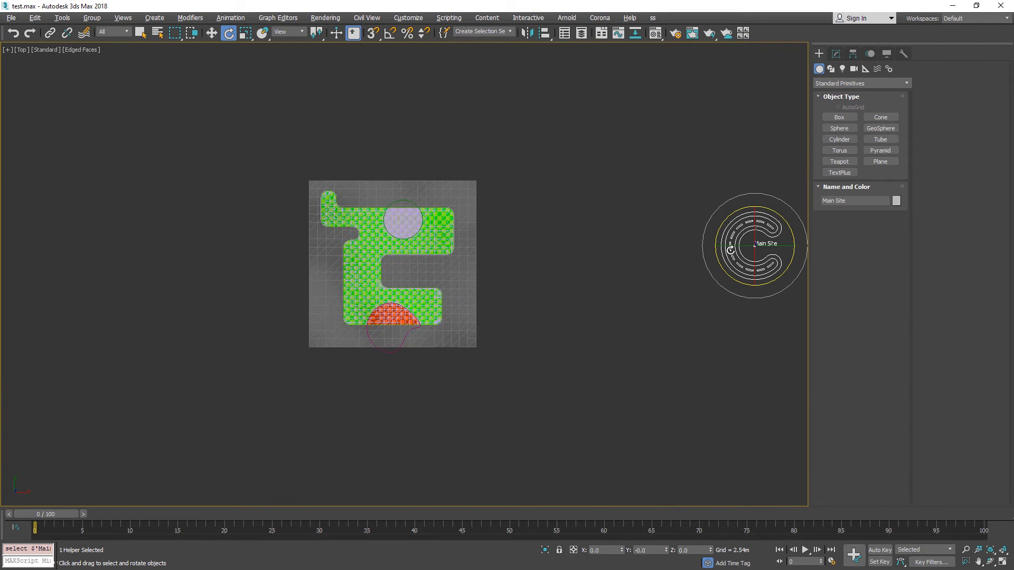
pyautogui.click(835, 54)
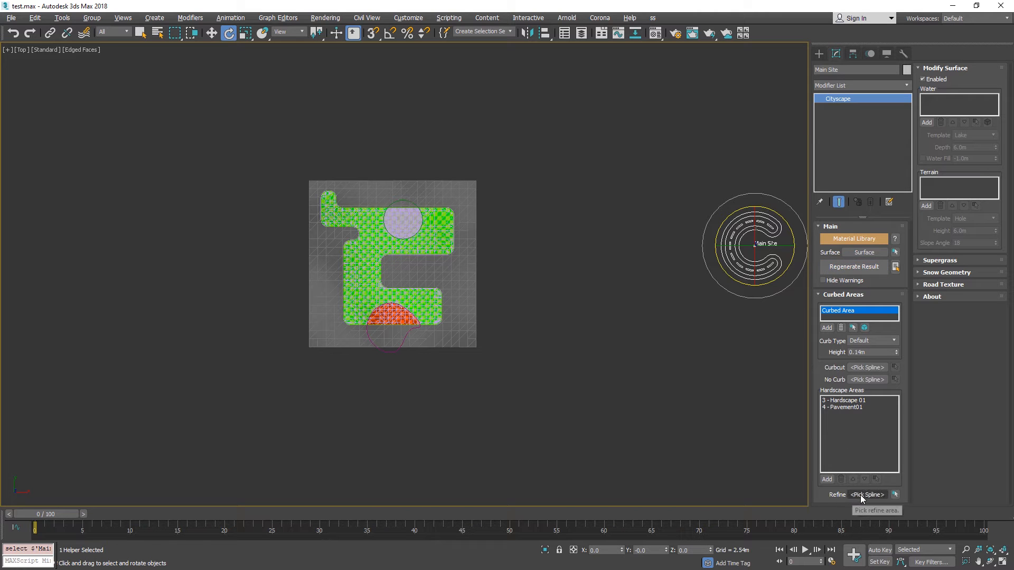
pyautogui.scroll(8, 381, 319)
pyautogui.moveTo(567, 105); pyautogui.dragTo(525, 185, button='middle')
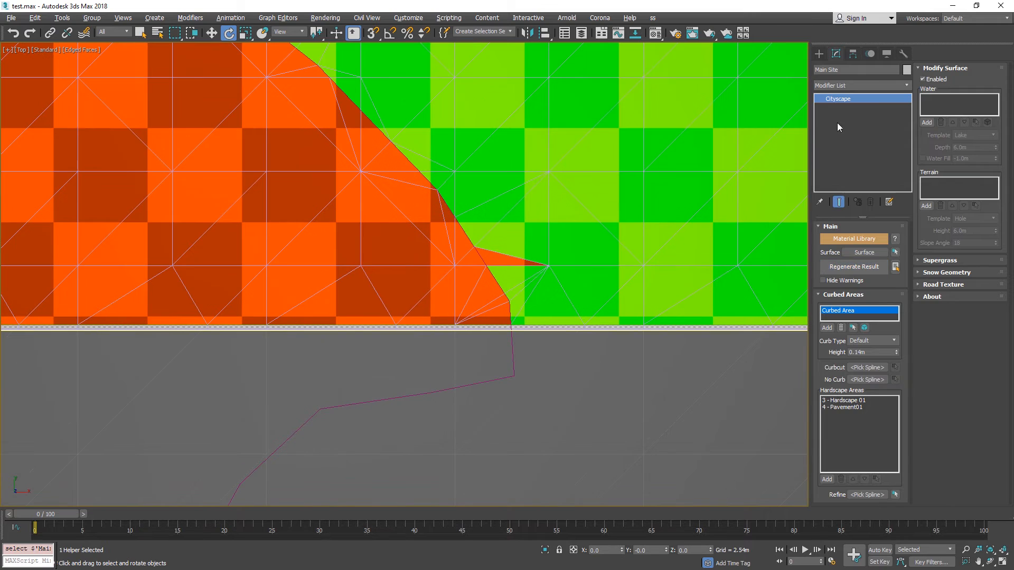
# Draw a small rectangle spline enclosing the spike at the pavement's lower right edge and show the scene in wireframe.
pyautogui.click(819, 53)
pyautogui.click(831, 70)
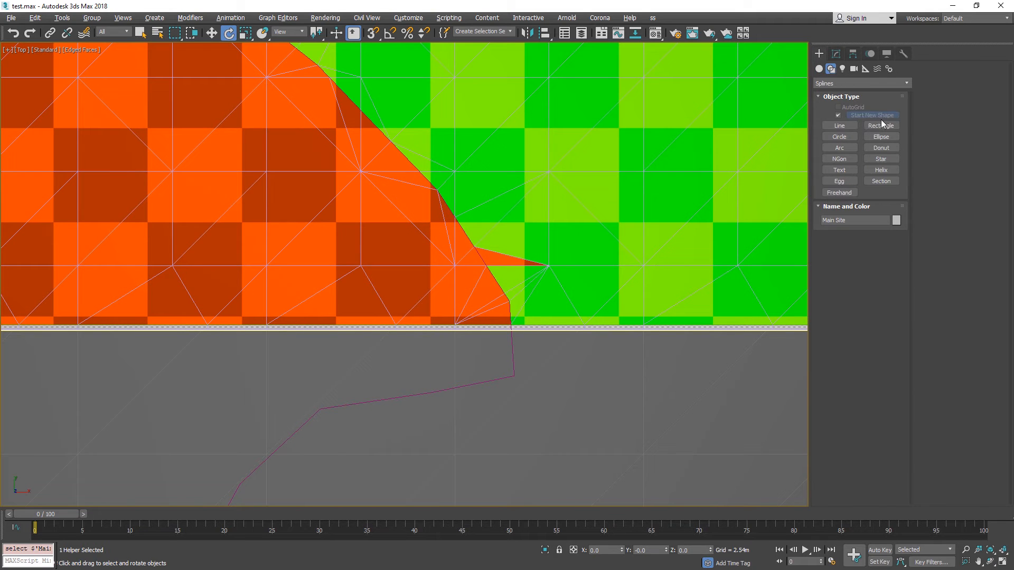
pyautogui.click(881, 125)
pyautogui.moveTo(402, 185); pyautogui.dragTo(623, 393)
pyautogui.press('F3')
pyautogui.press('e')
# Select the Main Site and assign Rectangle001 as the Curbed Area's Refine spline.
pyautogui.scroll(-10, 598, 385)
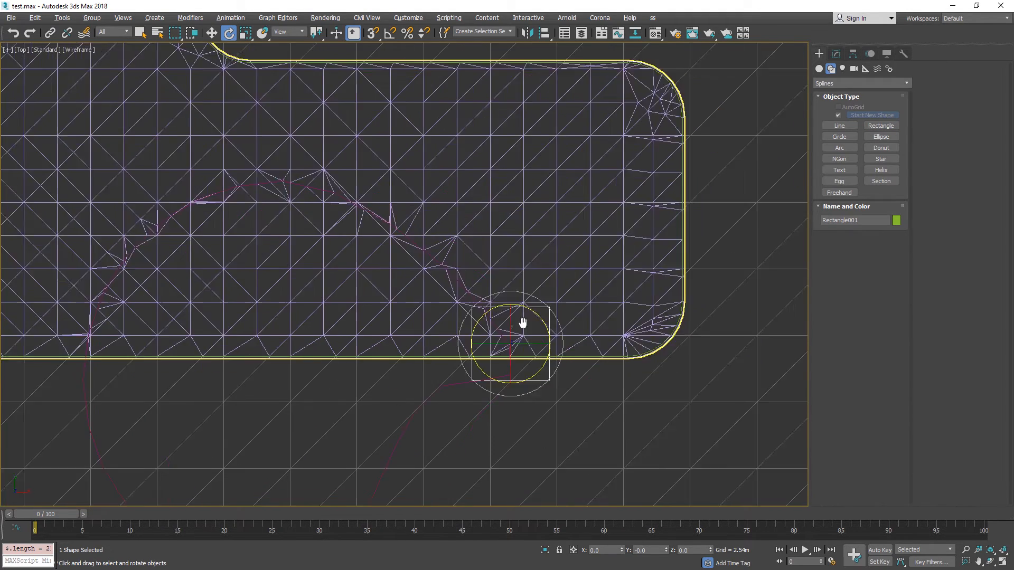
pyautogui.scroll(-2, 306, 319)
pyautogui.click(599, 253)
pyautogui.scroll(8, 239, 312)
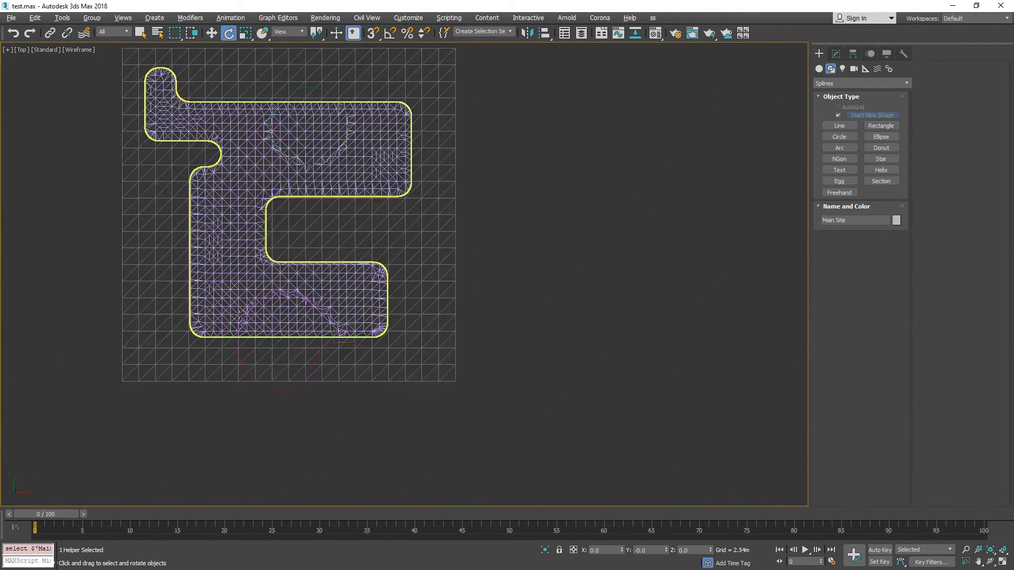
pyautogui.scroll(5, 539, 366)
pyautogui.click(836, 54)
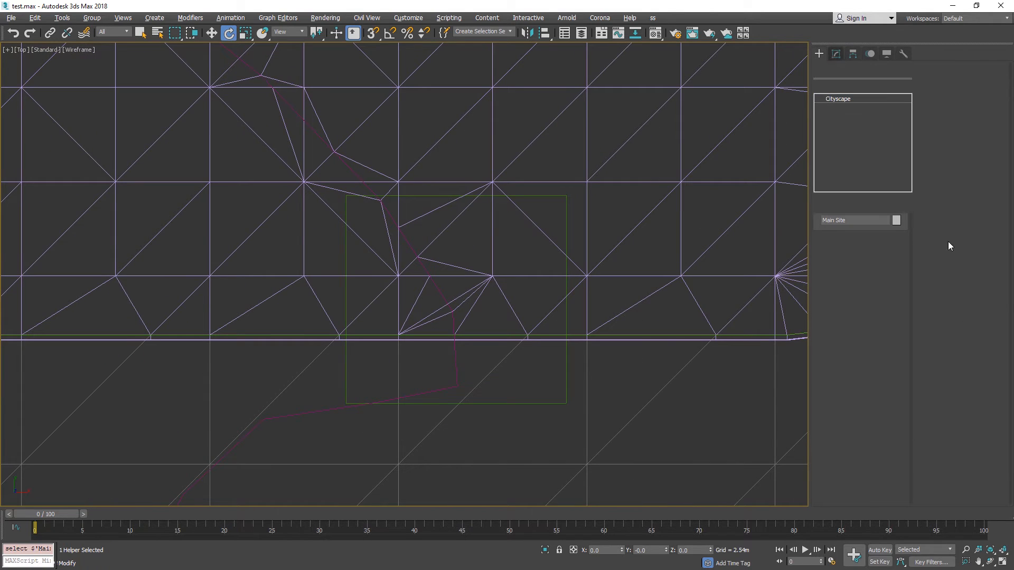
pyautogui.click(869, 495)
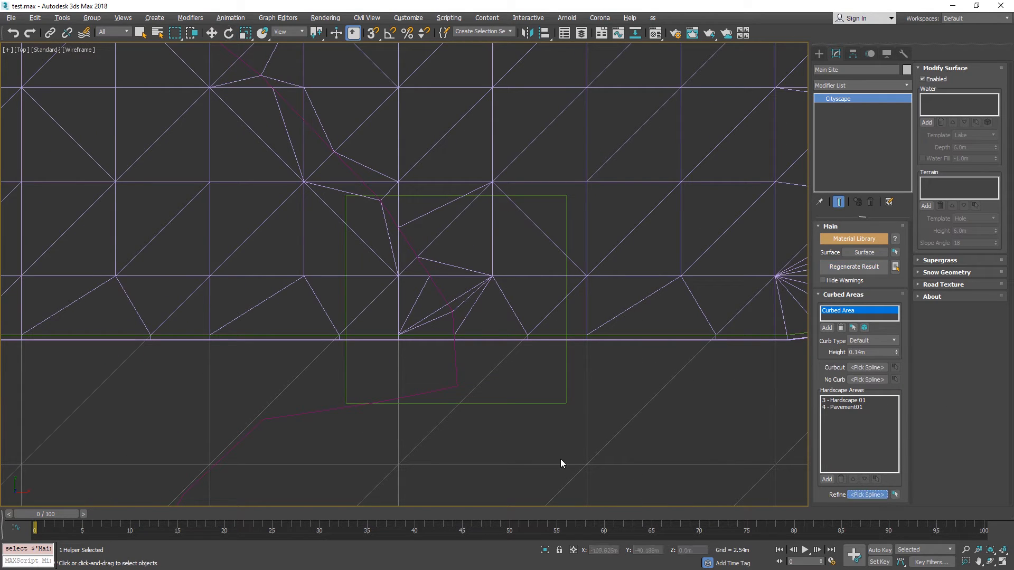
pyautogui.click(540, 403)
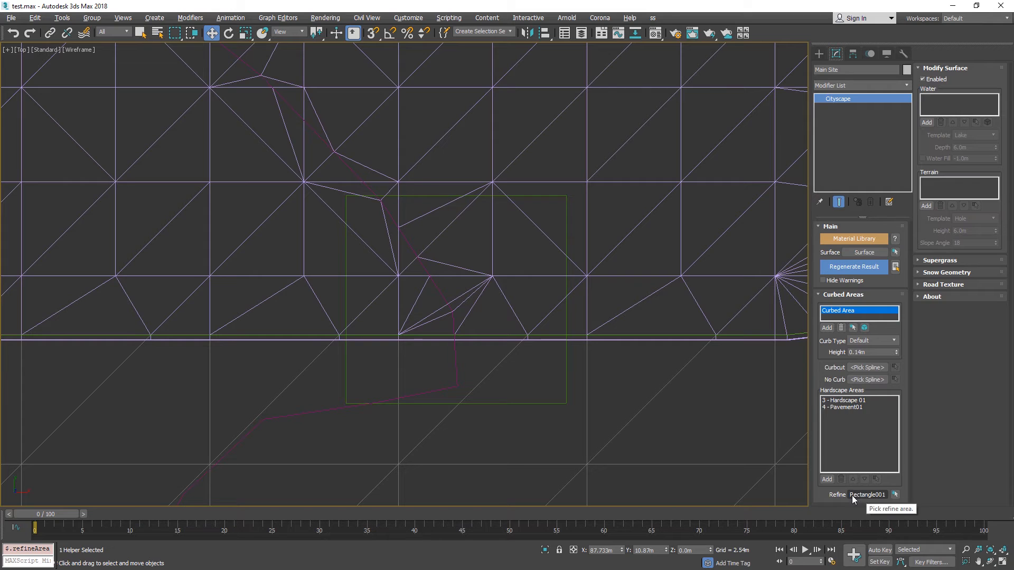
# Restore the shaded display and regenerate the Cityscape result with the refine area.
pyautogui.press('F3')
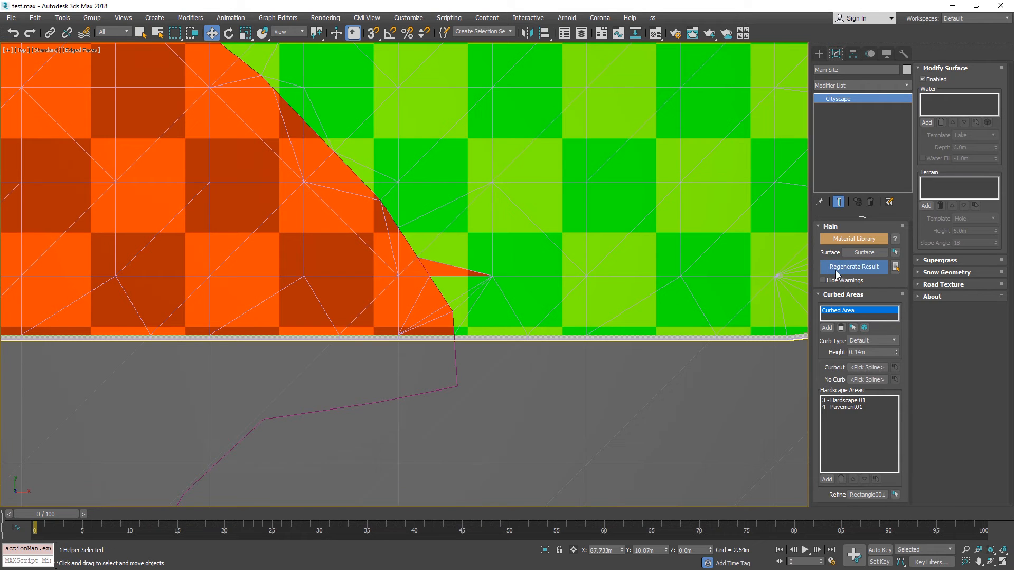
pyautogui.click(857, 267)
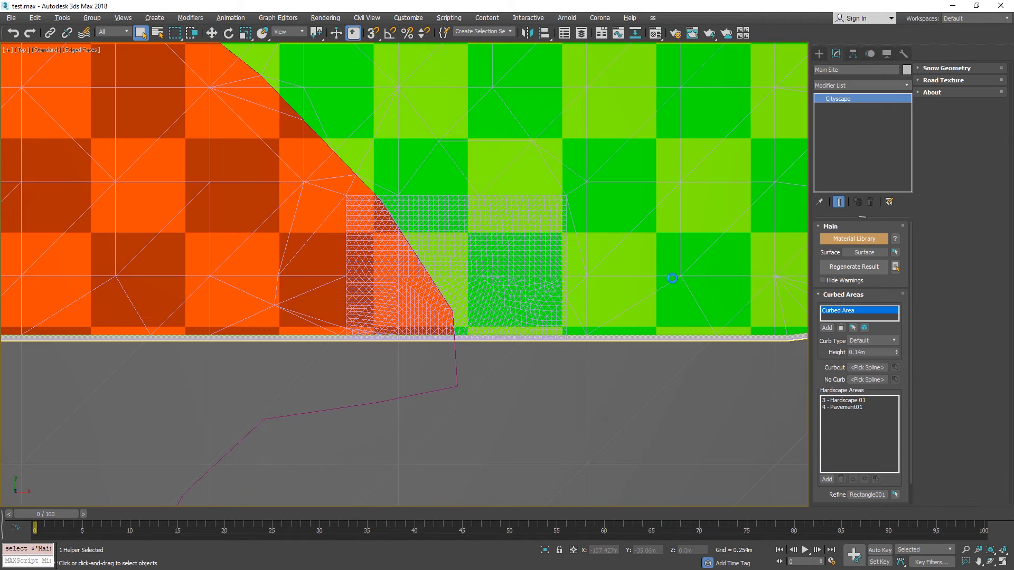
pyautogui.moveTo(681, 222); pyautogui.dragTo(674, 256, button='middle')
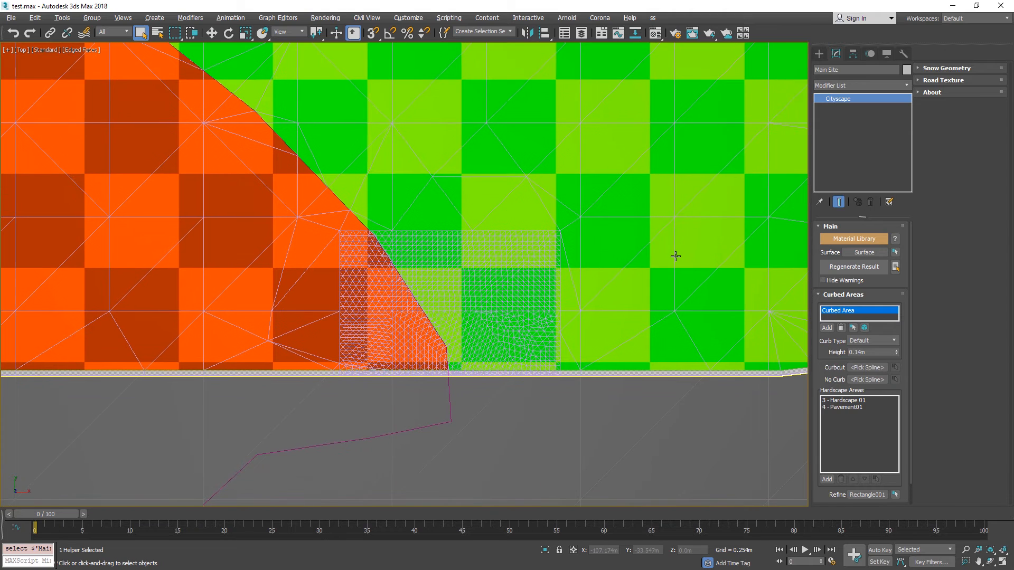
# Examine the refined mesh inside the rectangle in wireframe and shaded display, including from an orthographic angle.
pyautogui.press('F3')
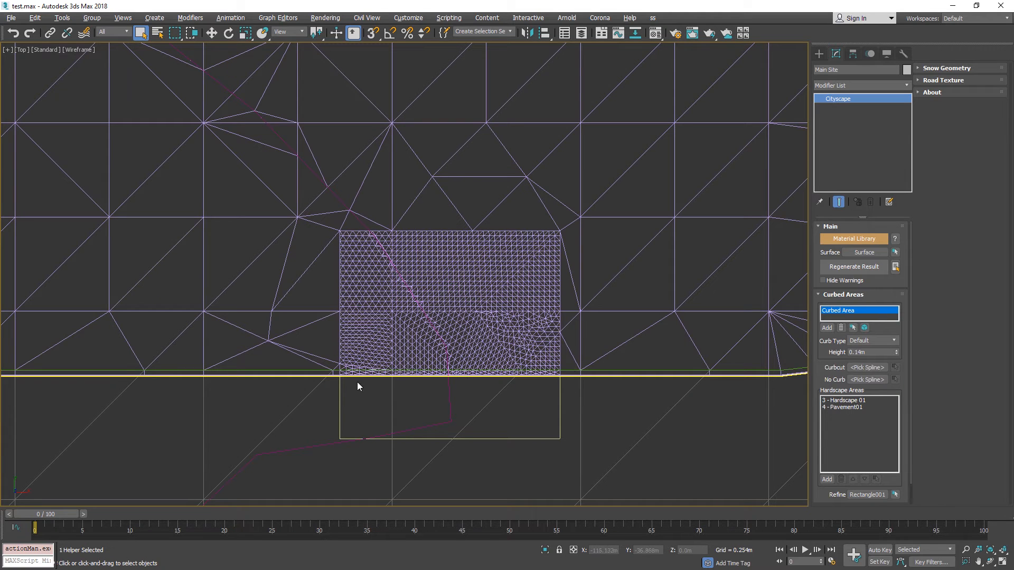
pyautogui.press('F3')
pyautogui.scroll(4, 520, 306)
pyautogui.scroll(-2, 504, 293)
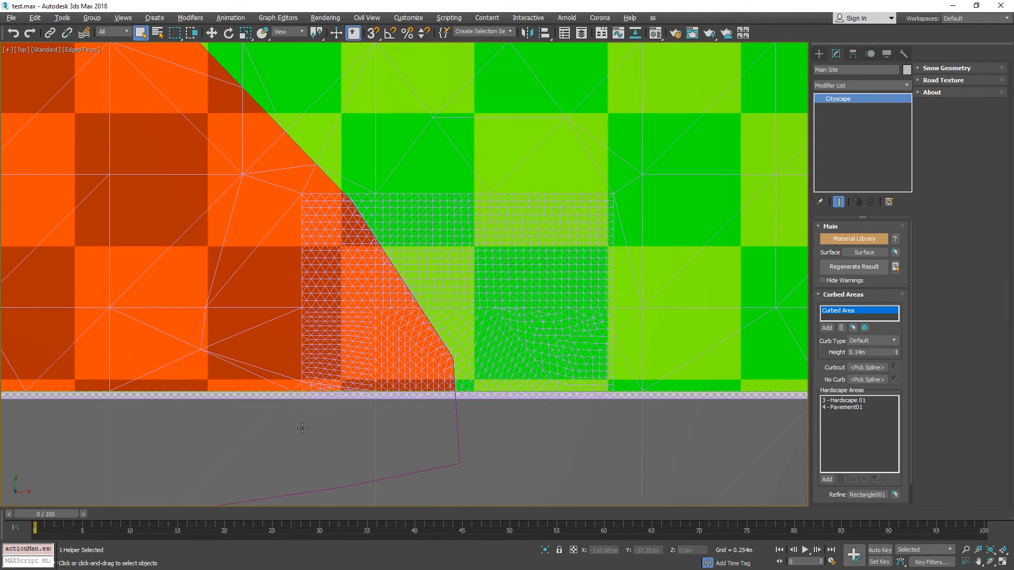
pyautogui.moveTo(326, 407); pyautogui.dragTo(327, 385, button='middle')
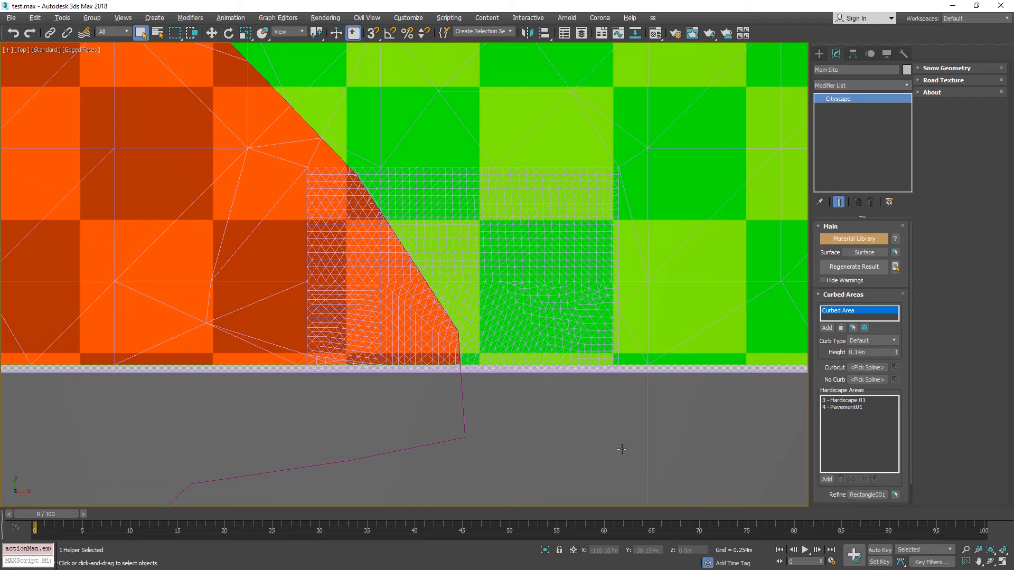
pyautogui.scroll(-5, 505, 226)
pyautogui.keyDown('alt'); pyautogui.moveTo(505, 227); pyautogui.dragTo(451, 181, button='middle'); pyautogui.keyUp('alt')
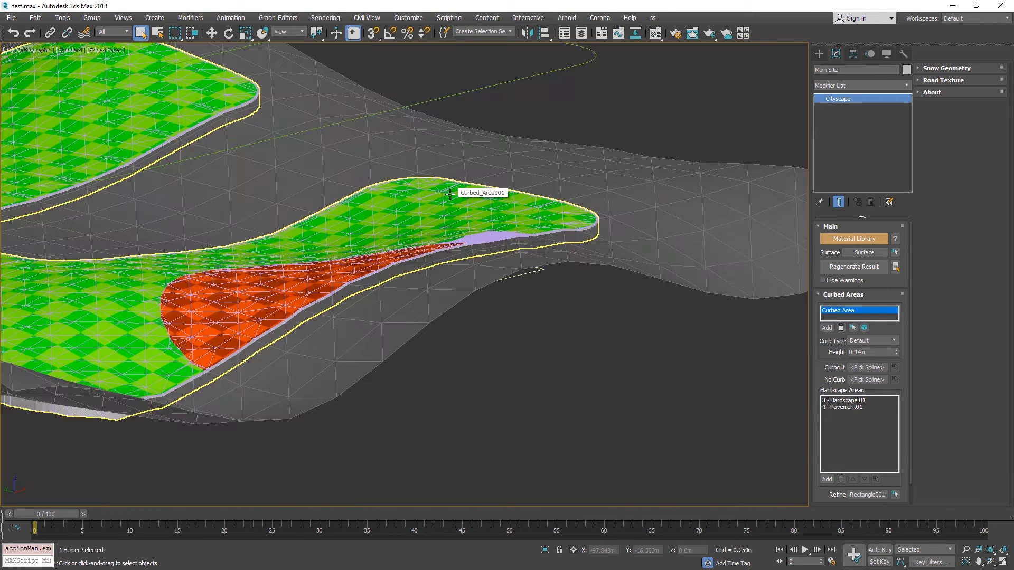
pyautogui.scroll(-2, 452, 181)
# Switch to the Simpolium documentation in Chrome, view the Warning Messages section, and look through the Material Library page.
pyautogui.press('super')
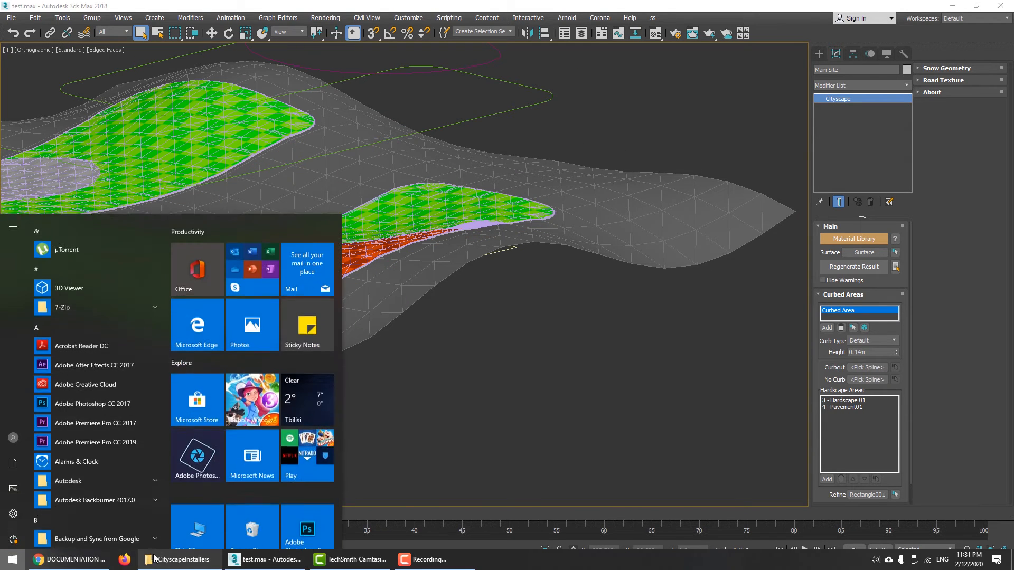
pyautogui.click(104, 557)
pyautogui.scroll(1, 607, 305)
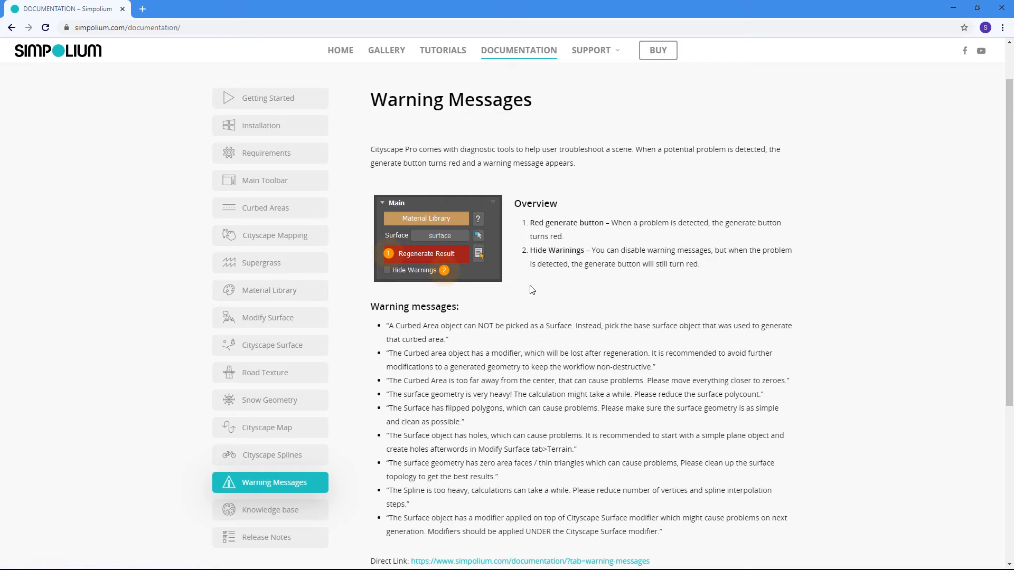
pyautogui.click(306, 292)
pyautogui.scroll(-8, 840, 320)
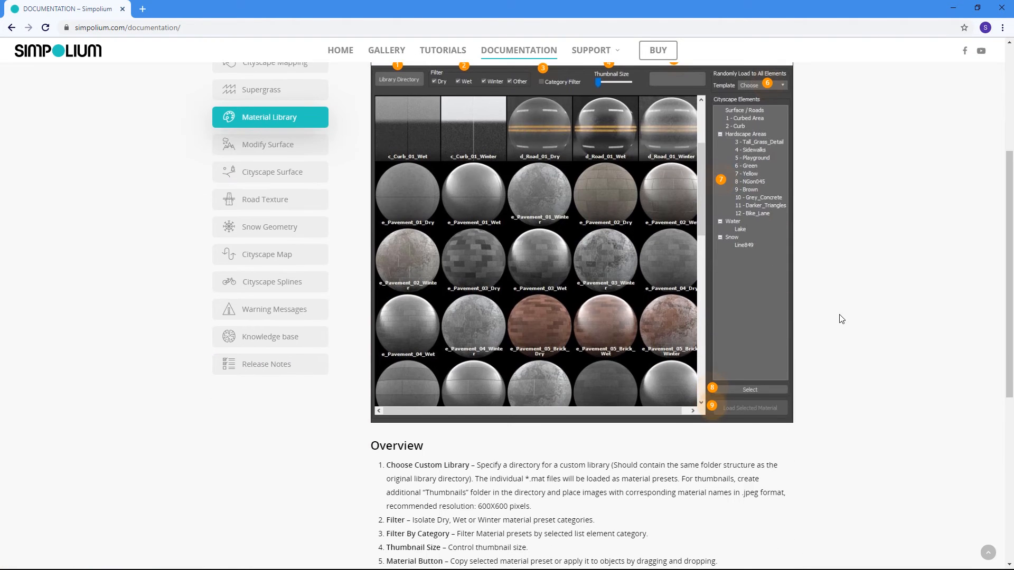
pyautogui.scroll(4, 835, 325)
pyautogui.scroll(2, 835, 325)
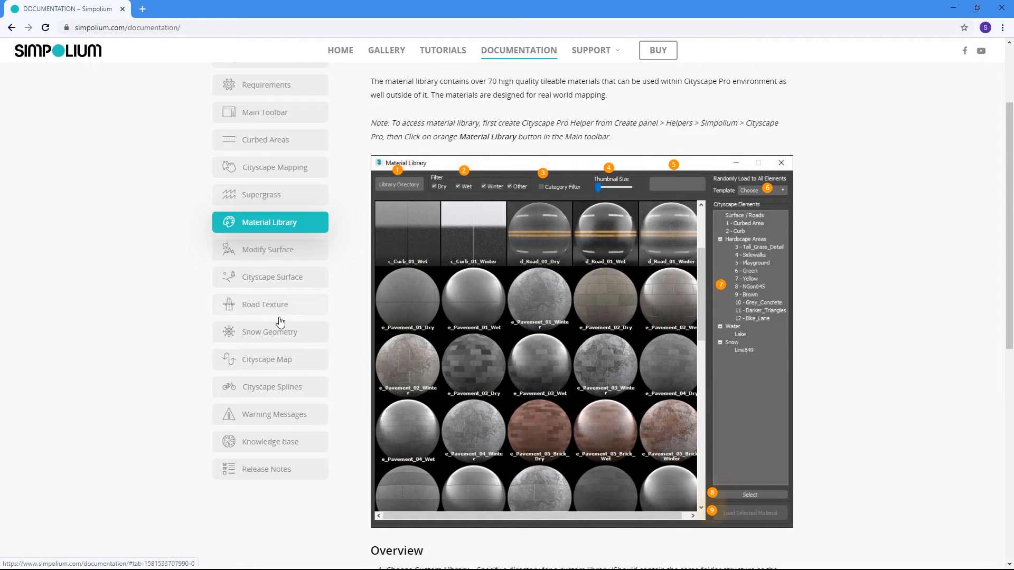
# Go through the Snow Geometry, Cityscape Map, Cityscape Splines and Warning Messages pages, and read the Knowledge base page.
pyautogui.click(278, 334)
pyautogui.click(280, 364)
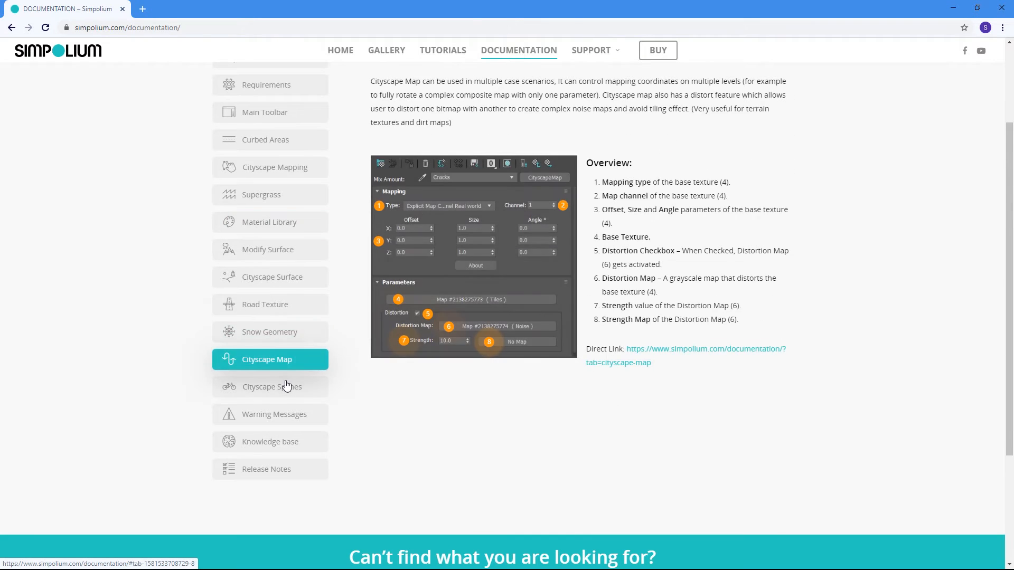
pyautogui.click(287, 388)
pyautogui.click(288, 414)
pyautogui.click(287, 447)
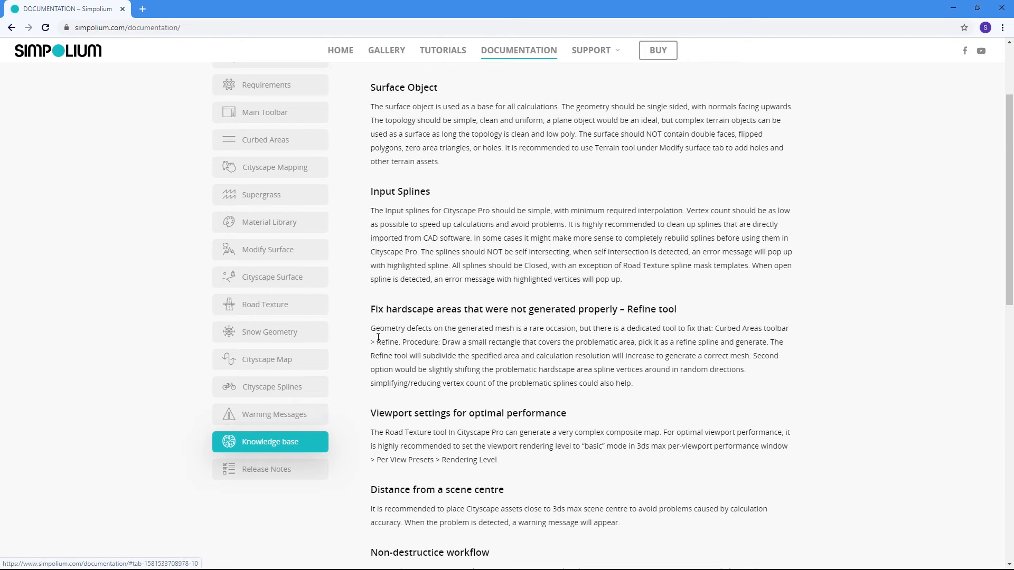
pyautogui.scroll(3, 432, 239)
pyautogui.scroll(-8, 434, 237)
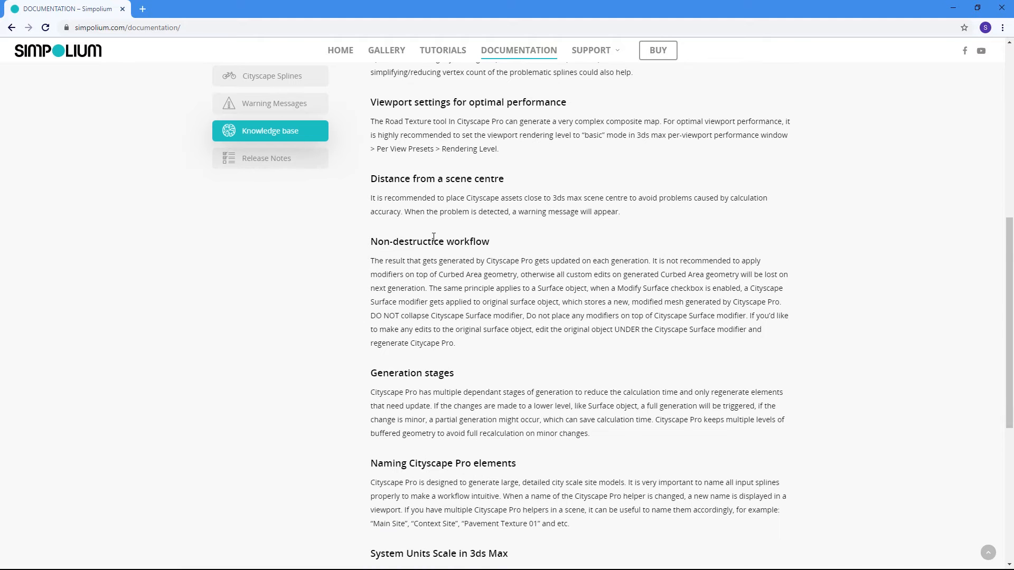
# Switch back to 3ds Max and deselect the Main Site helper with the whole generated site in view.
pyautogui.press('super')
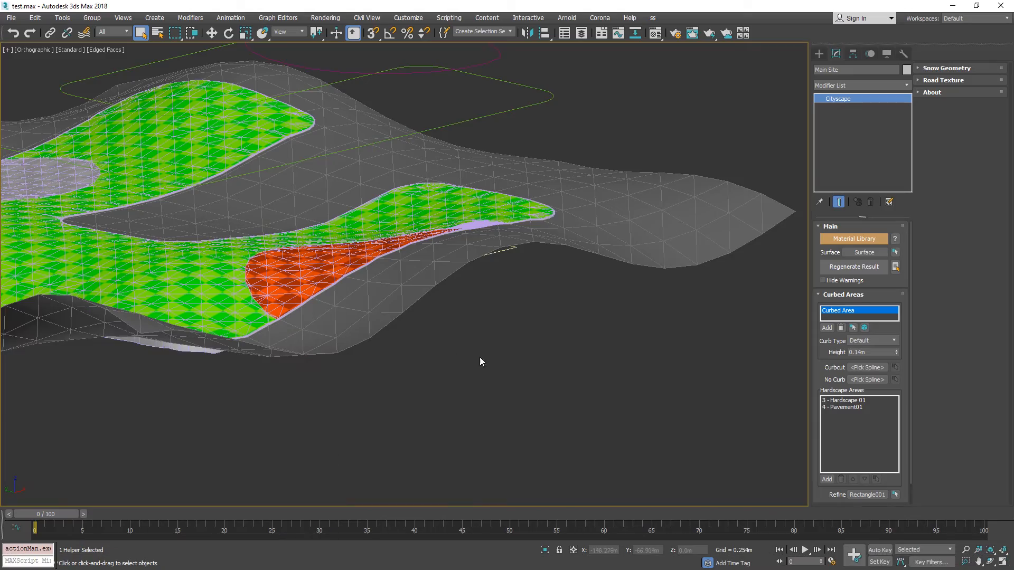
pyautogui.moveTo(401, 232); pyautogui.dragTo(481, 239, button='middle')
pyautogui.keyDown('alt'); pyautogui.moveTo(681, 79); pyautogui.dragTo(704, 35, button='middle'); pyautogui.keyUp('alt')
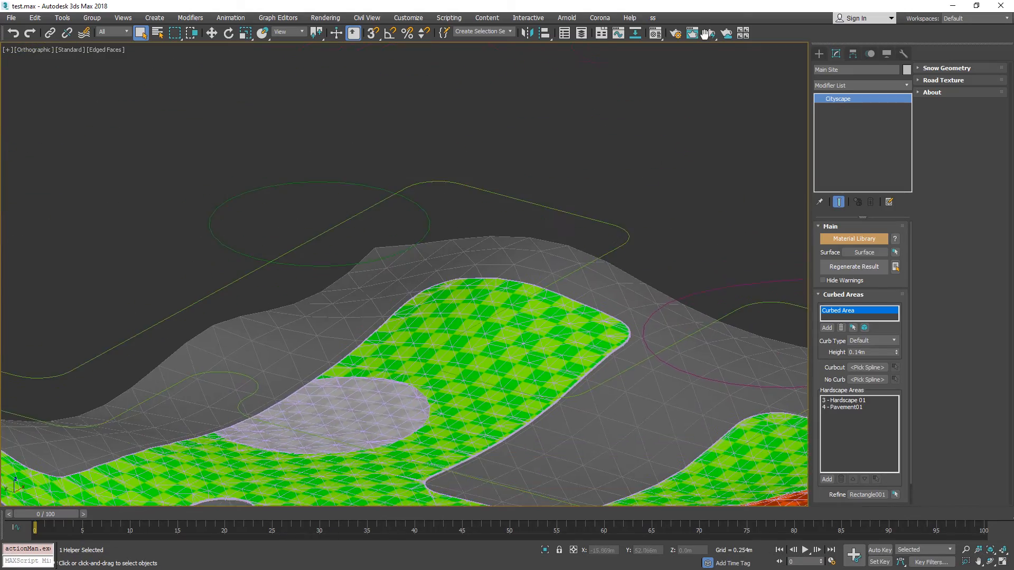
pyautogui.moveTo(673, 403); pyautogui.dragTo(568, 221, button='middle')
pyautogui.click(568, 222)
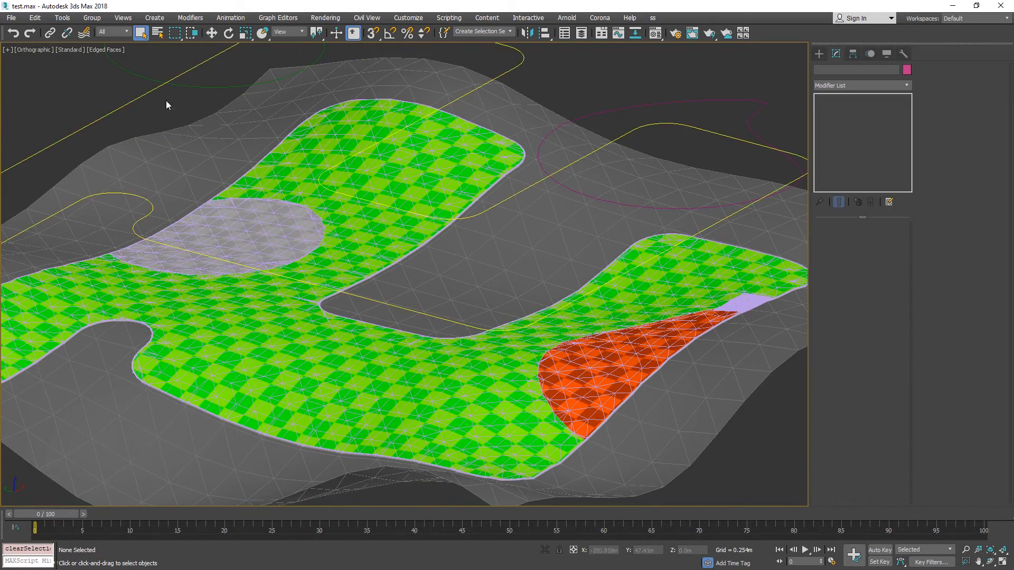
# Open the viewport's Per-View Presets and review the Rendering Level options, choosing Basic.
pyautogui.click(101, 52)
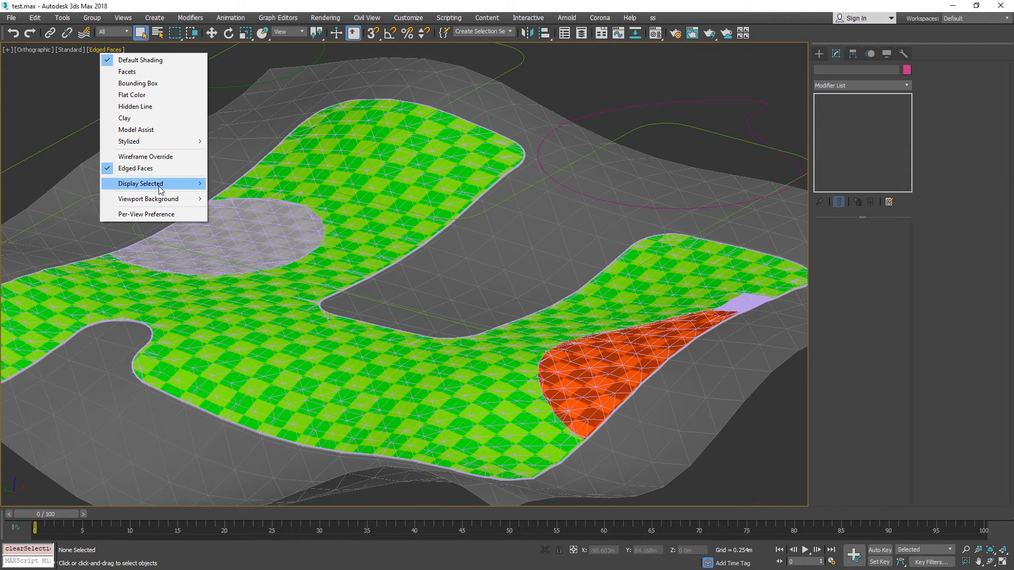
pyautogui.click(160, 217)
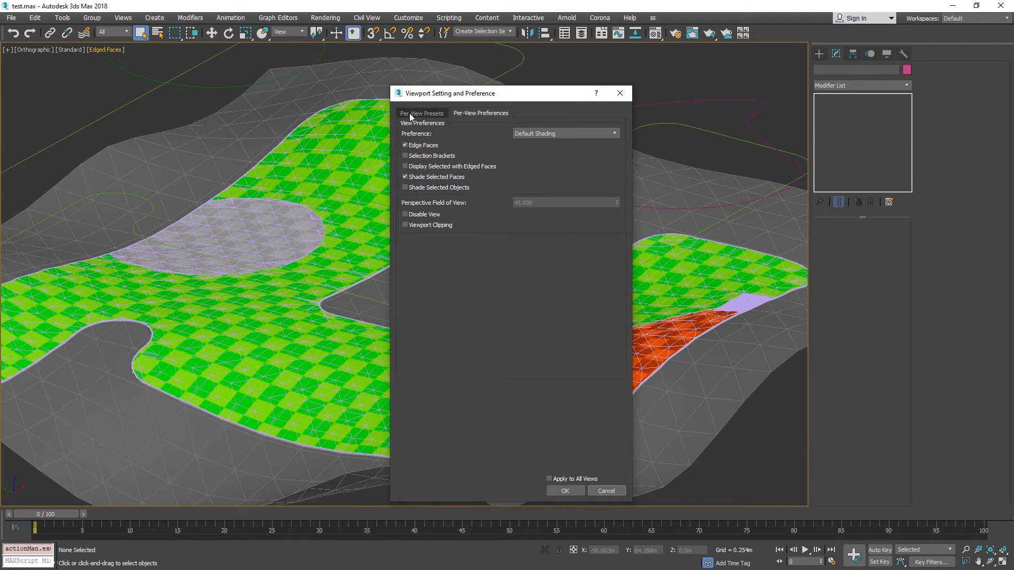
pyautogui.click(430, 115)
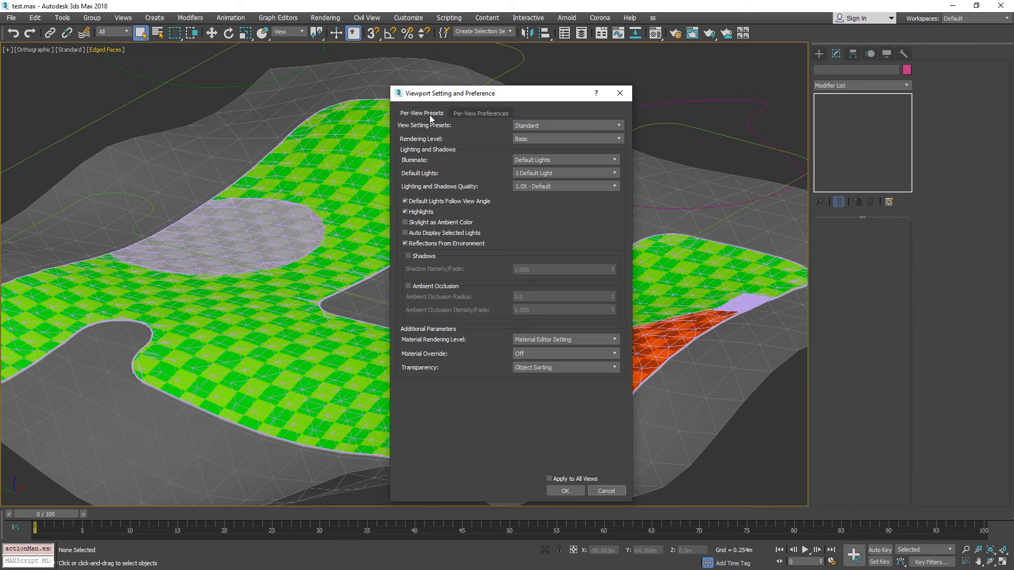
pyautogui.click(531, 141)
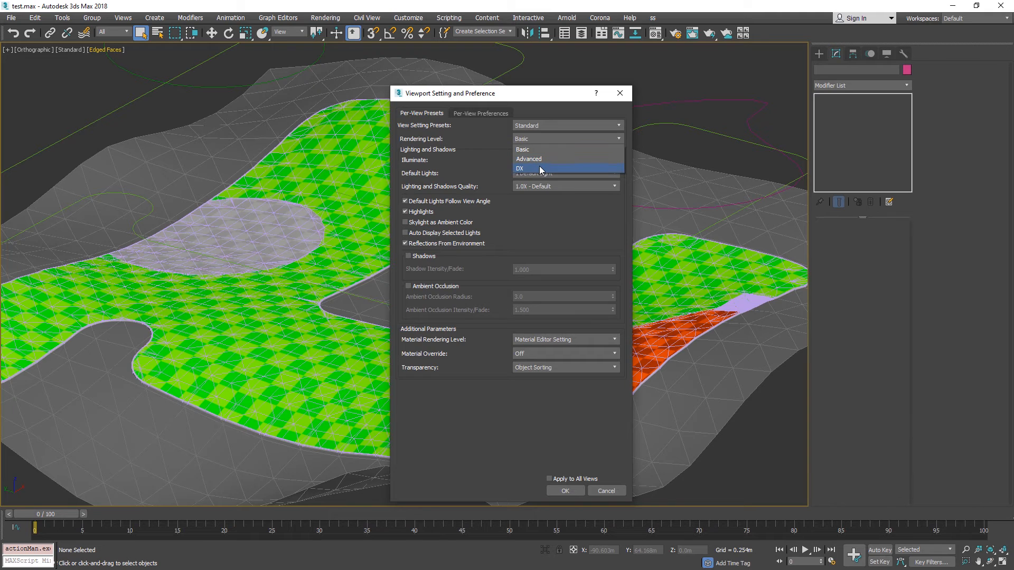
pyautogui.click(542, 148)
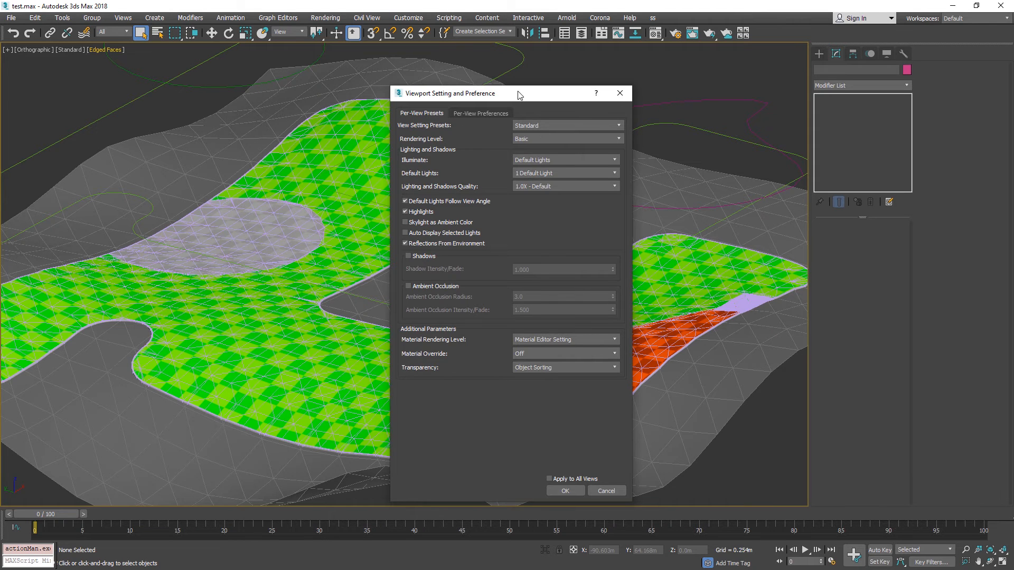
# Recheck the Rendering Level and View Setting Presets options with Basic and Standard chosen, and cancel the viewport settings.
pyautogui.moveTo(520, 94); pyautogui.dragTo(676, 76)
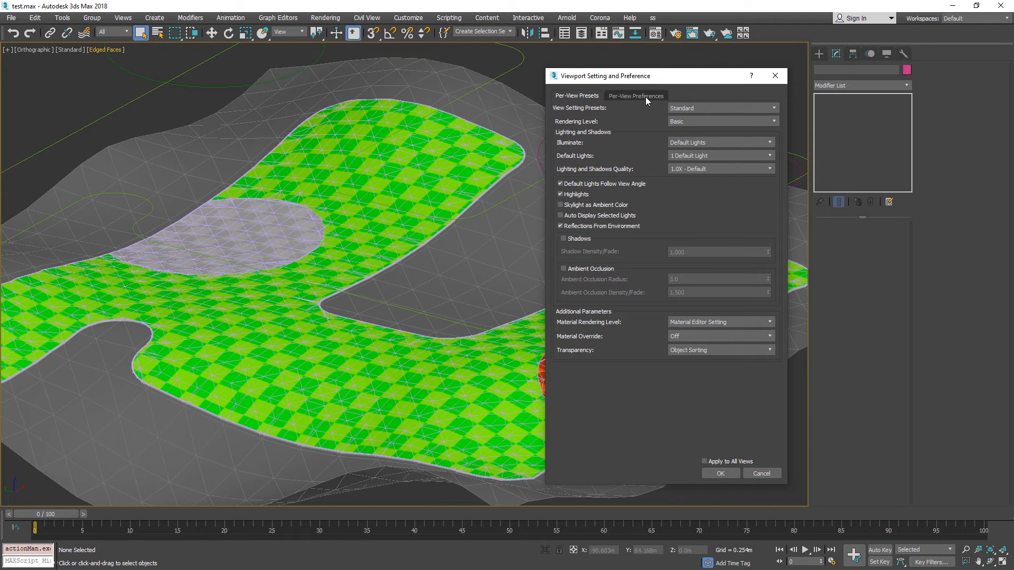
pyautogui.click(671, 121)
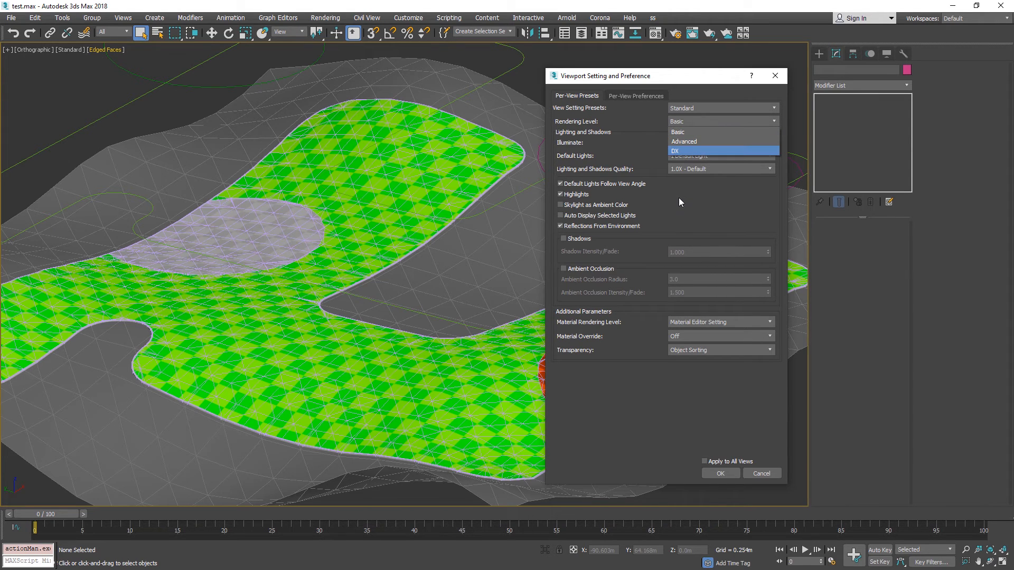
pyautogui.click(689, 131)
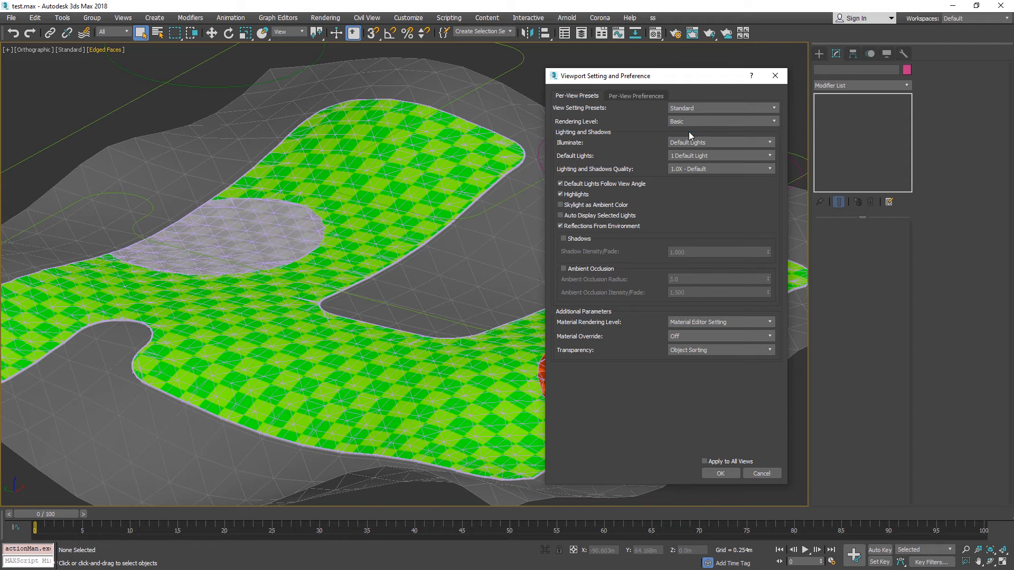
pyautogui.click(700, 109)
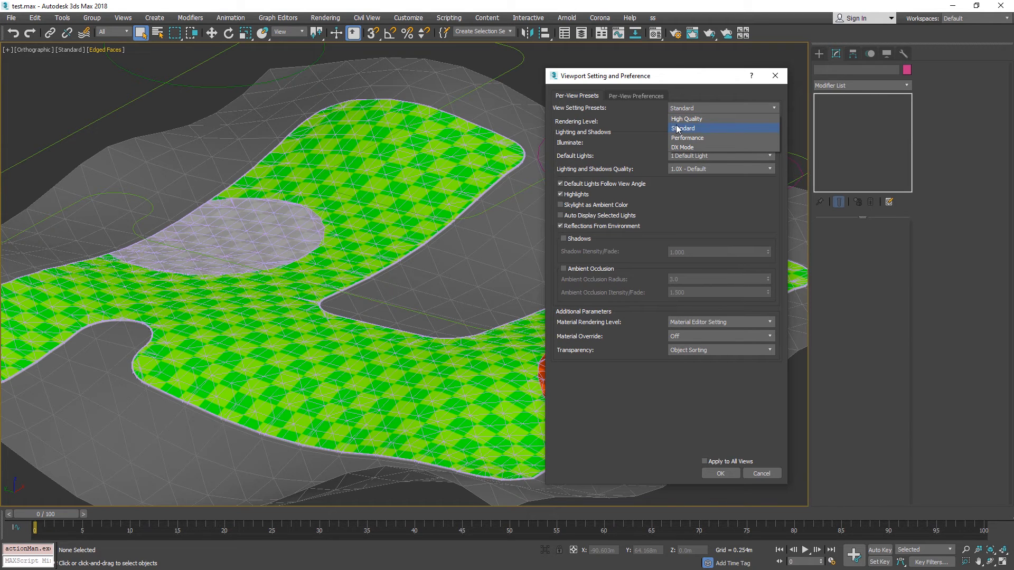
pyautogui.click(686, 129)
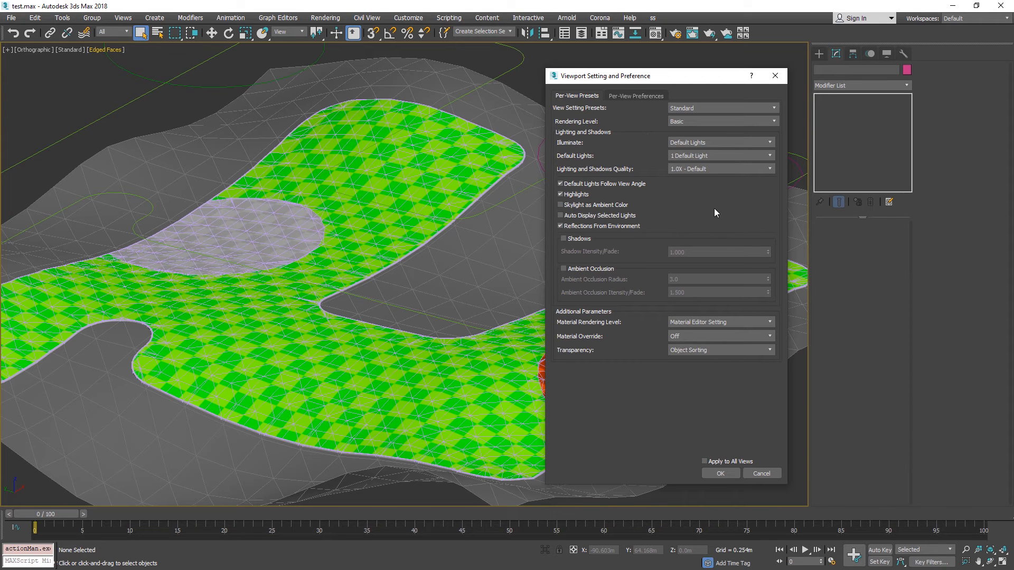
pyautogui.click(761, 474)
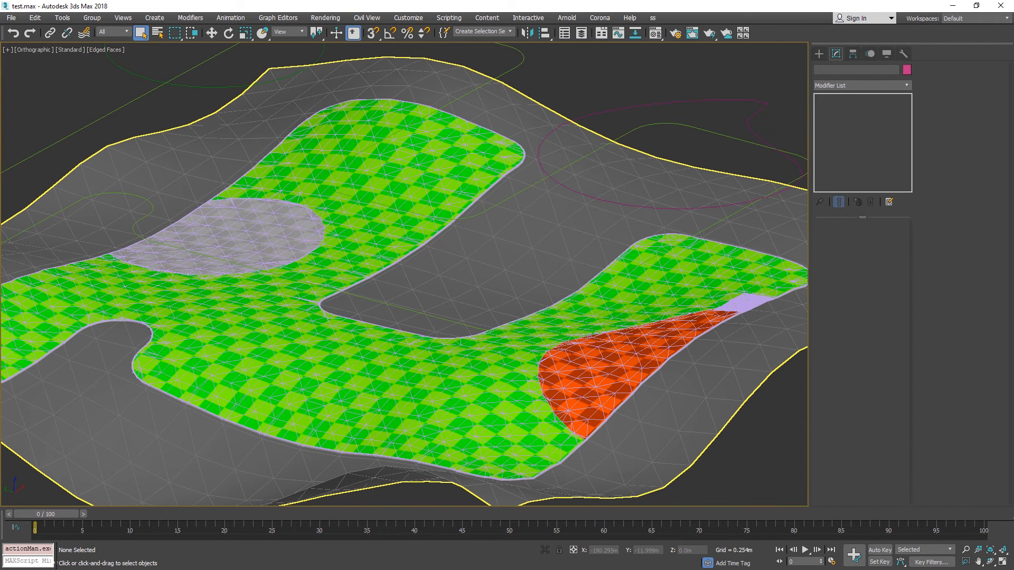
# Switch to the Simpolium documentation in Chrome and continue reading the workflow and generation sections of the Knowledge base page.
pyautogui.press('super')
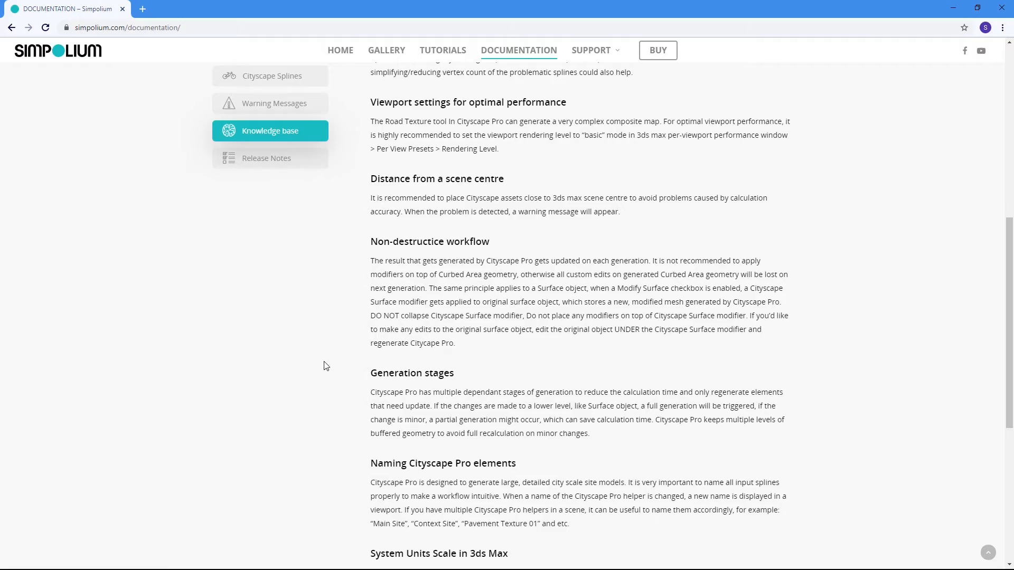
pyautogui.scroll(-4, 348, 373)
pyautogui.scroll(5, 338, 370)
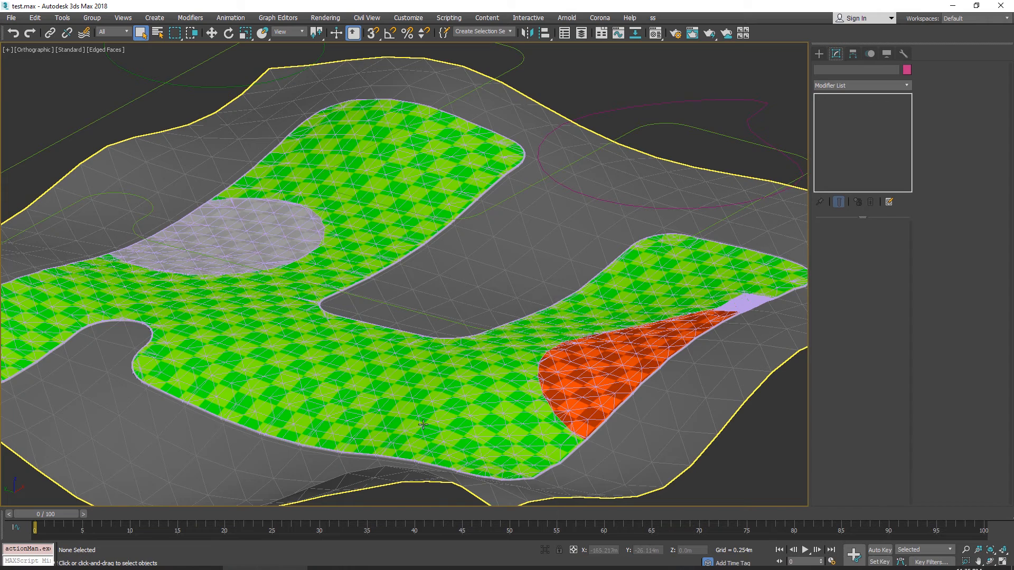
pyautogui.scroll(-5, 577, 220)
# Return to 3ds Max, select the Main Site helper and move Pavement01 above Hardscape 01 in the hardscape areas.
pyautogui.moveTo(709, 129); pyautogui.dragTo(458, 244, button='middle')
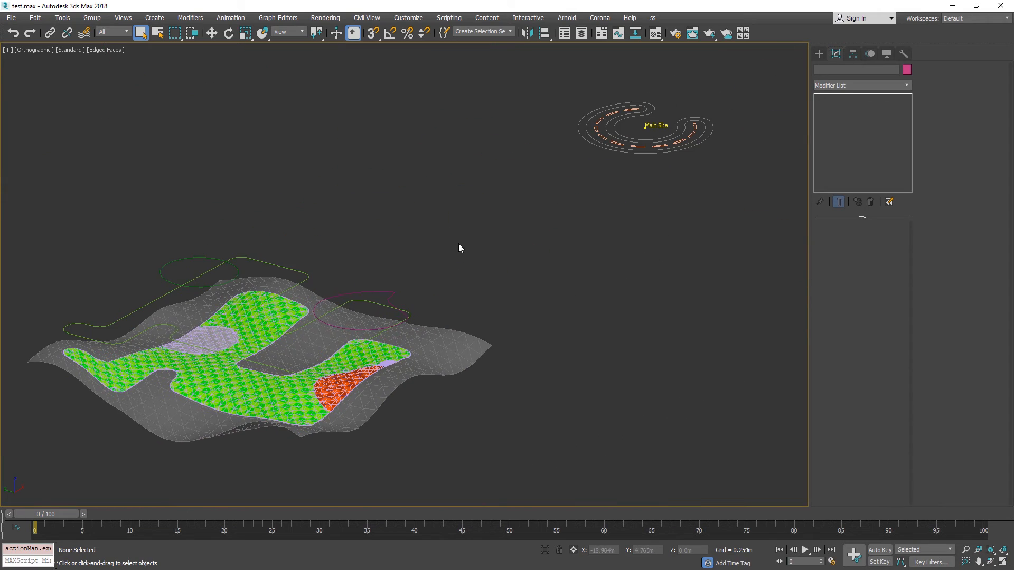
pyautogui.click(613, 155)
pyautogui.moveTo(360, 249); pyautogui.dragTo(553, 253, button='middle')
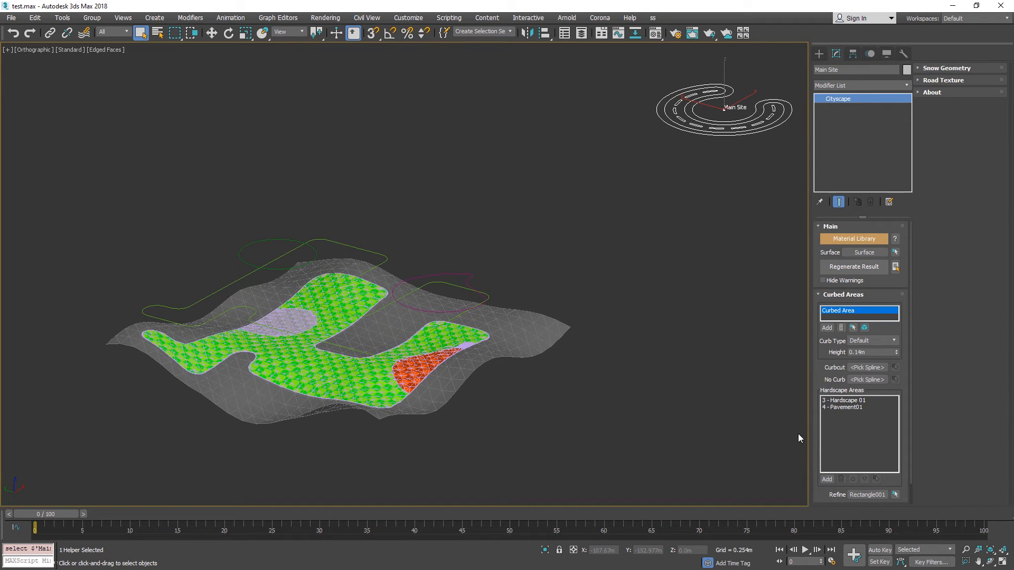
pyautogui.click(853, 407)
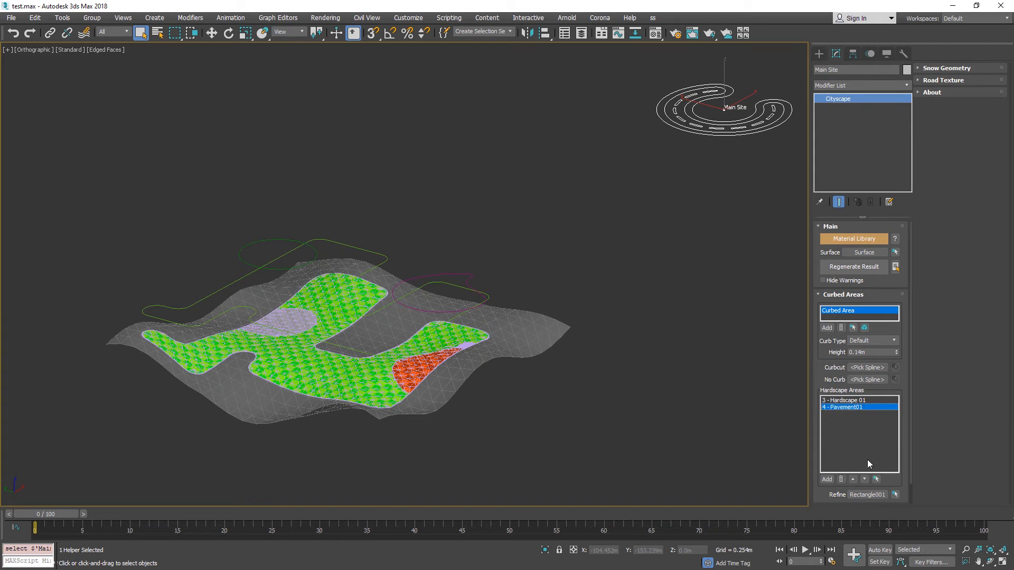
pyautogui.click(853, 480)
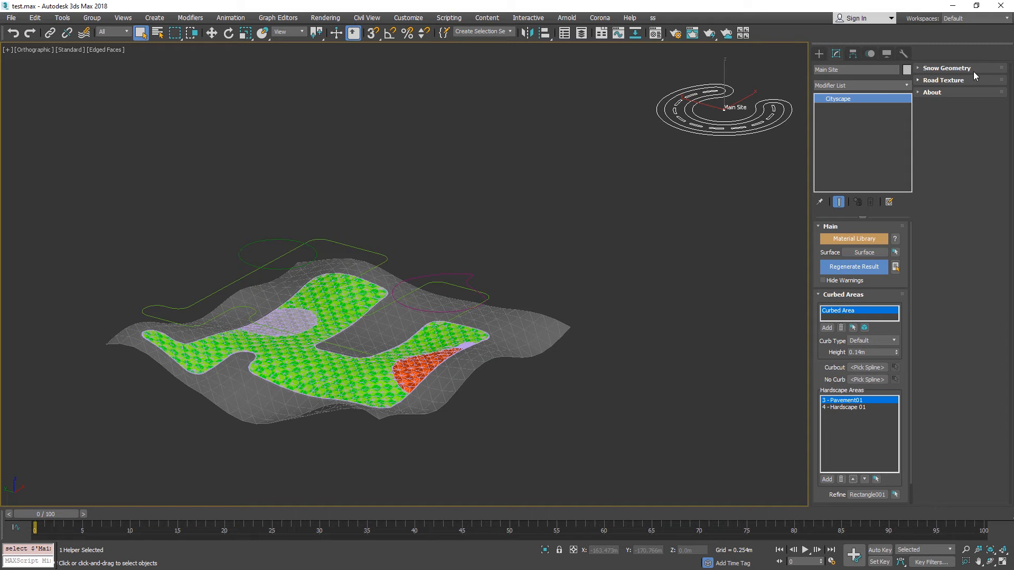
# Expand the Modify Surface settings, set the curbed area's height to 0.148 m and regenerate the result.
pyautogui.scroll(-1, 863, 452)
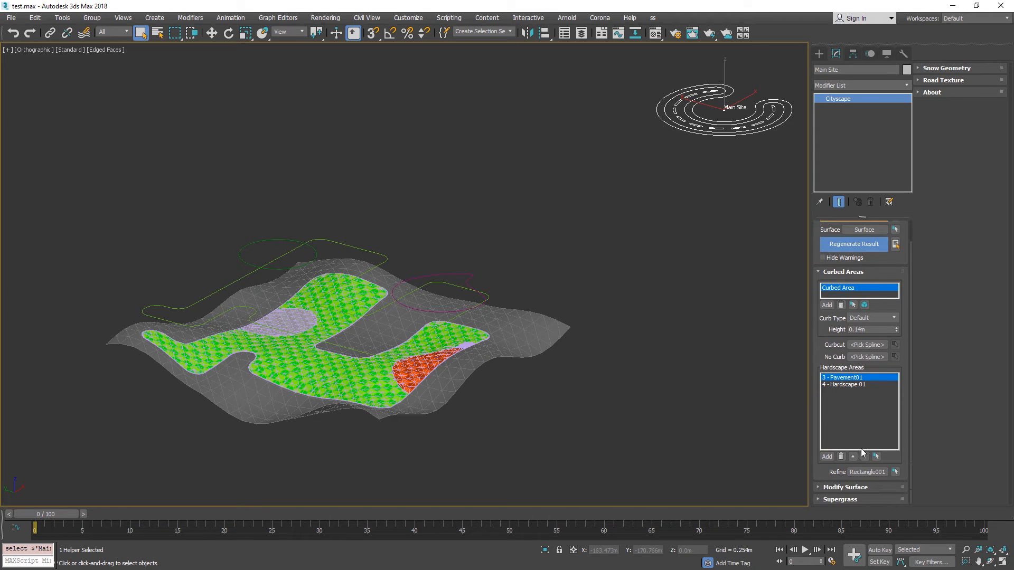
pyautogui.click(856, 487)
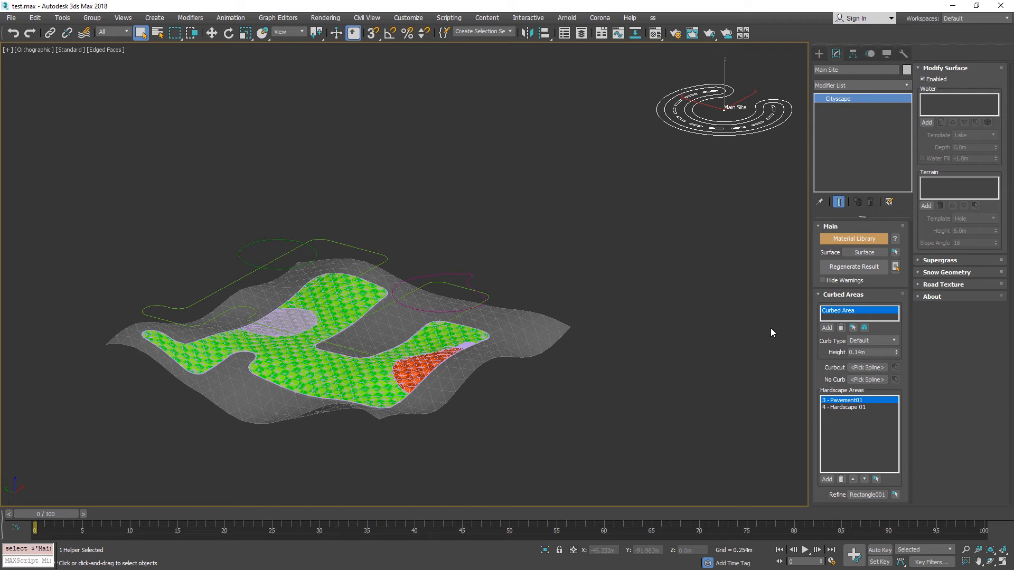
pyautogui.click(896, 350)
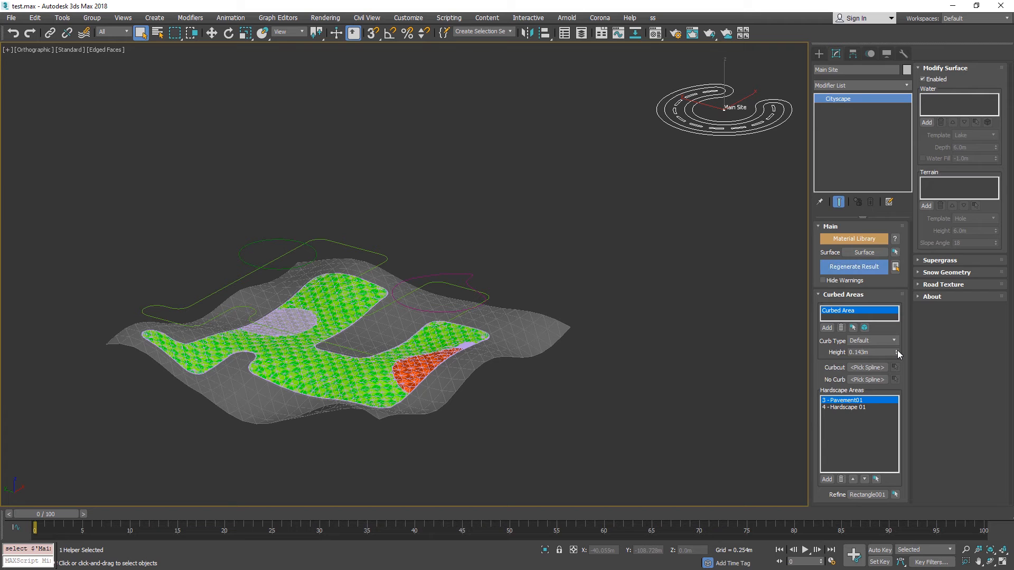
pyautogui.click(847, 270)
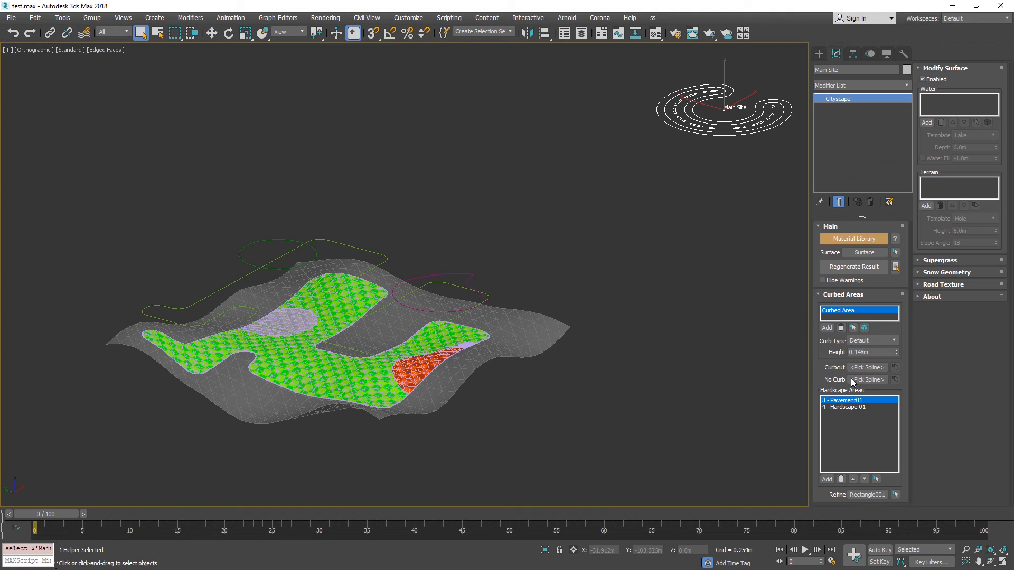
# Move Pavement01 back below Hardscape 01, regenerate the result, and briefly view the Road Texture settings.
pyautogui.click(866, 479)
pyautogui.click(850, 267)
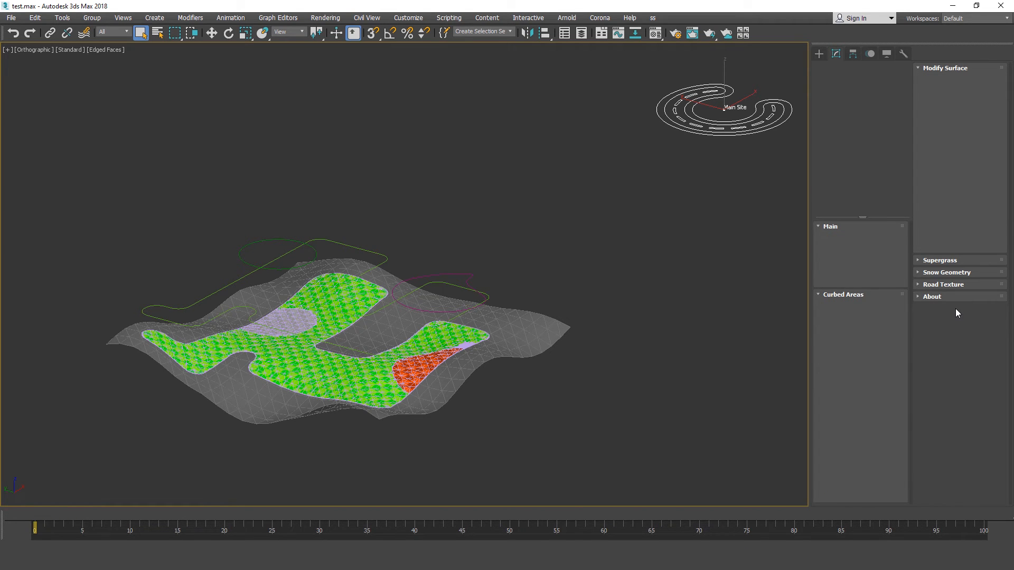
pyautogui.click(945, 281)
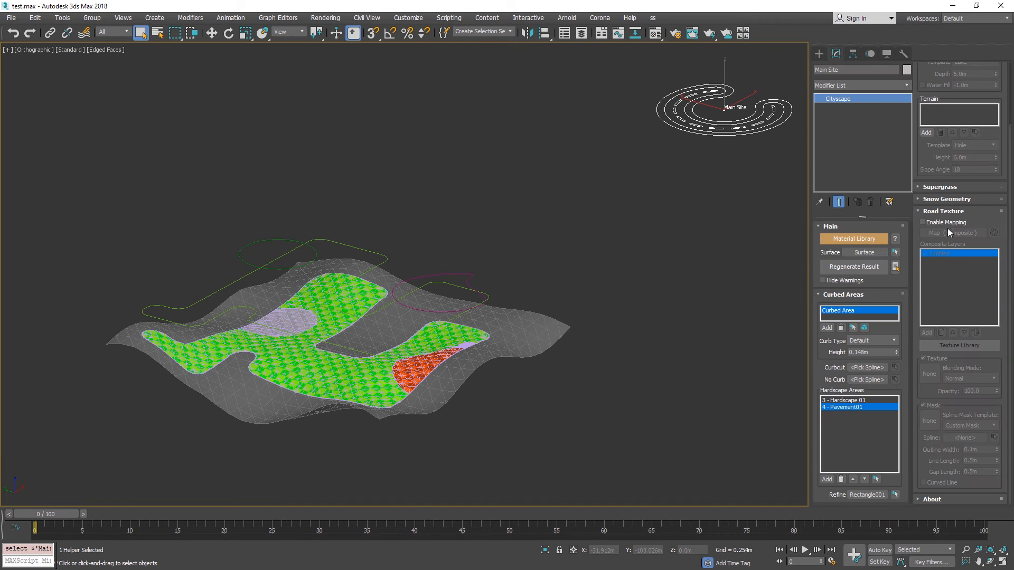
pyautogui.click(944, 211)
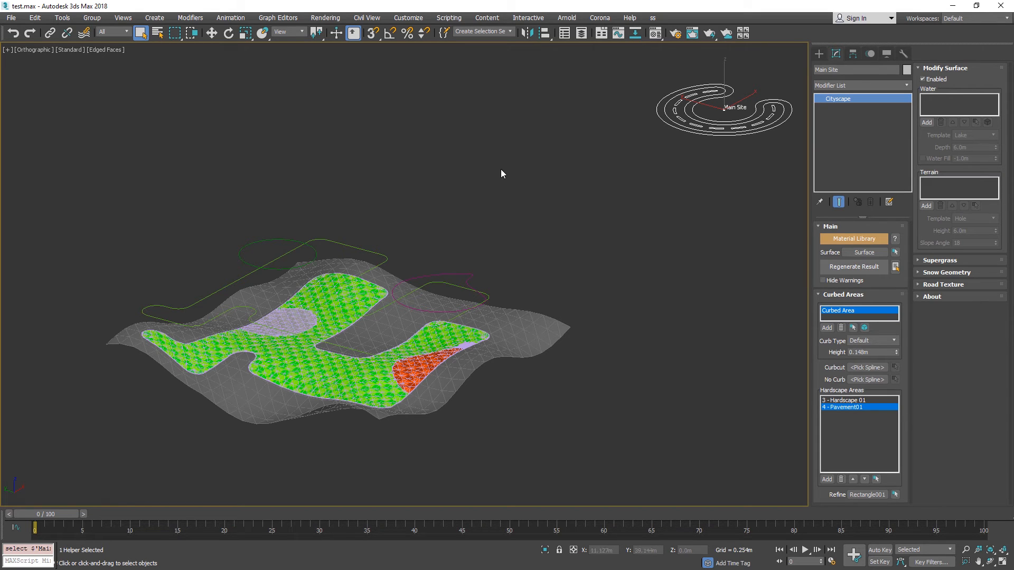
# Open the units setup, review the available system unit scale options and close them without changing the system unit.
pyautogui.click(417, 18)
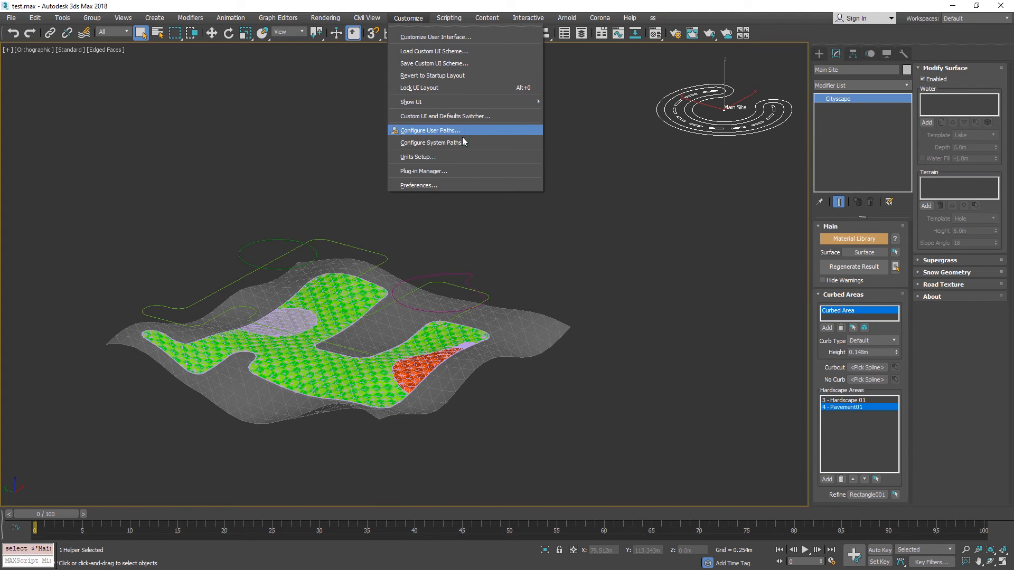
pyautogui.click(450, 157)
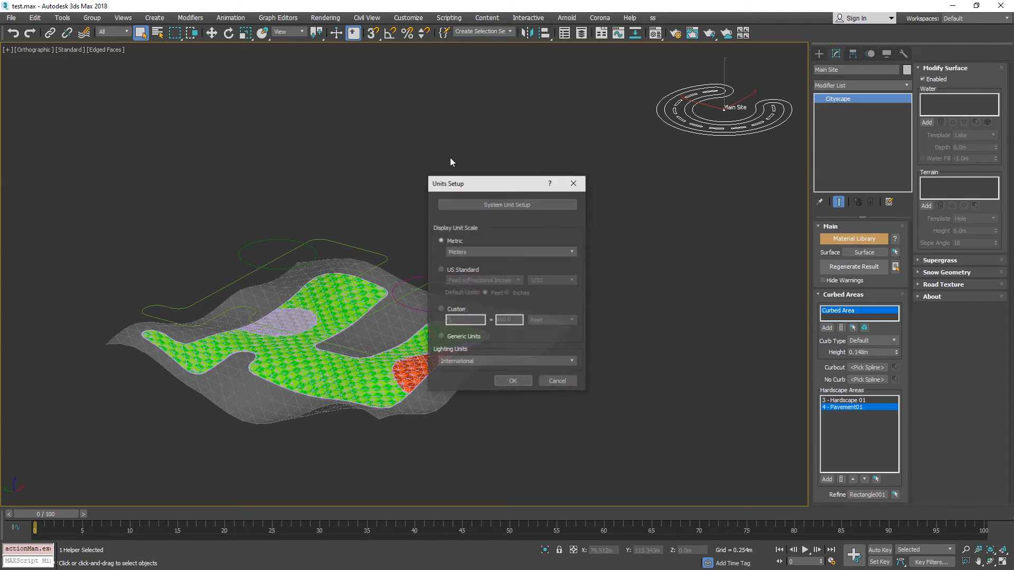
pyautogui.moveTo(503, 186); pyautogui.dragTo(545, 67)
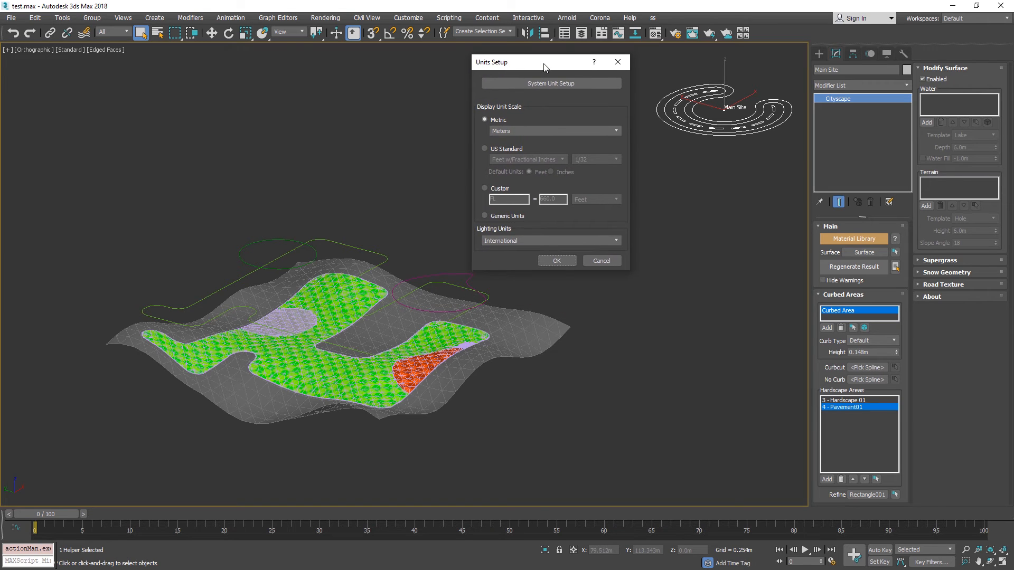
pyautogui.click(518, 85)
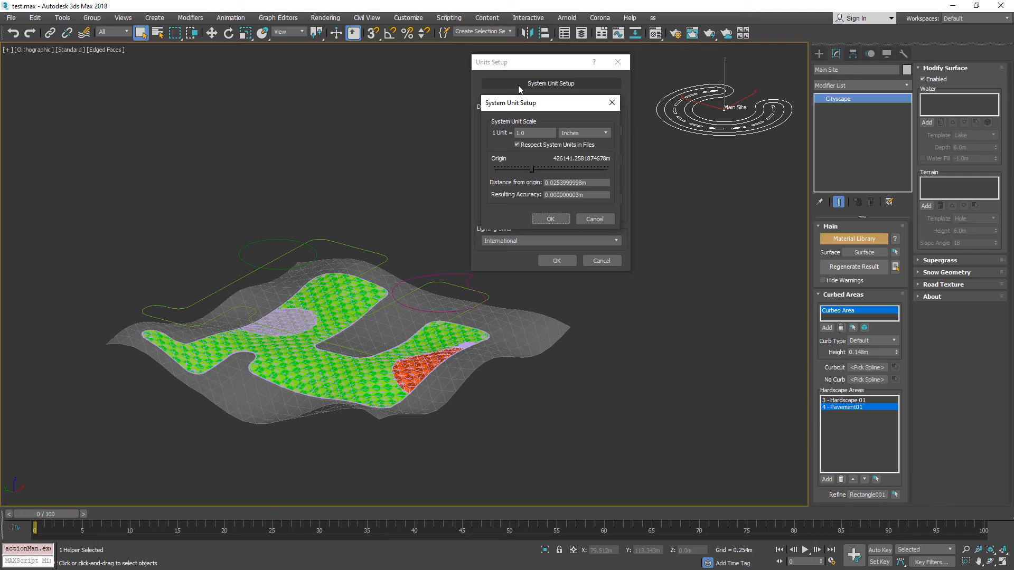
pyautogui.click(581, 135)
pyautogui.click(582, 138)
pyautogui.click(597, 134)
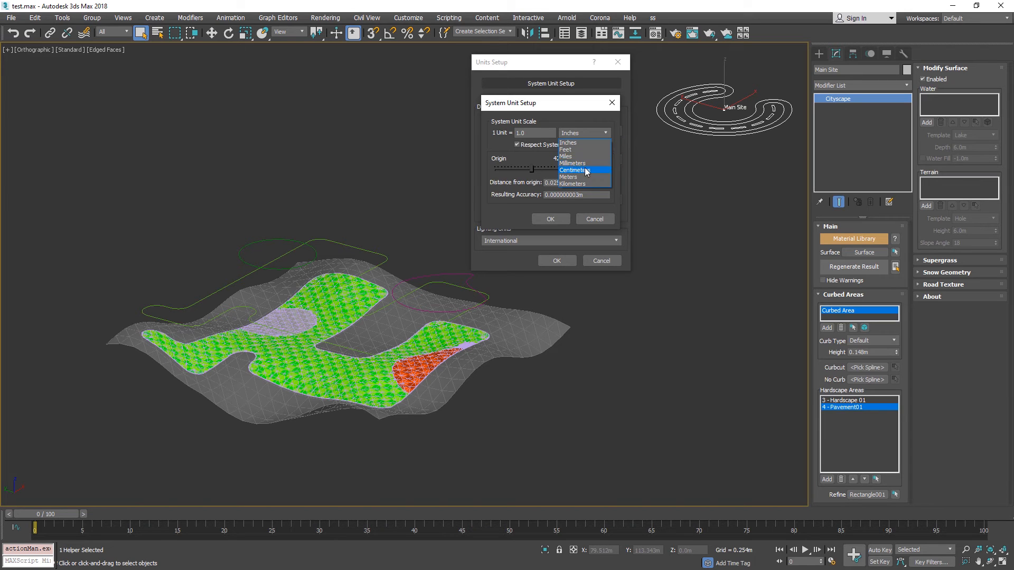
pyautogui.click(580, 110)
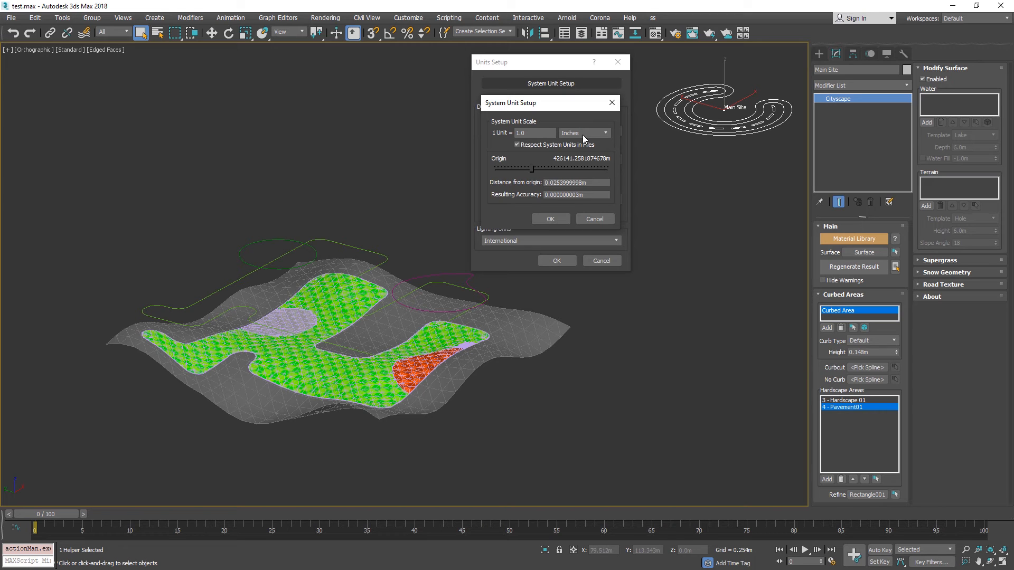
pyautogui.press('Escape')
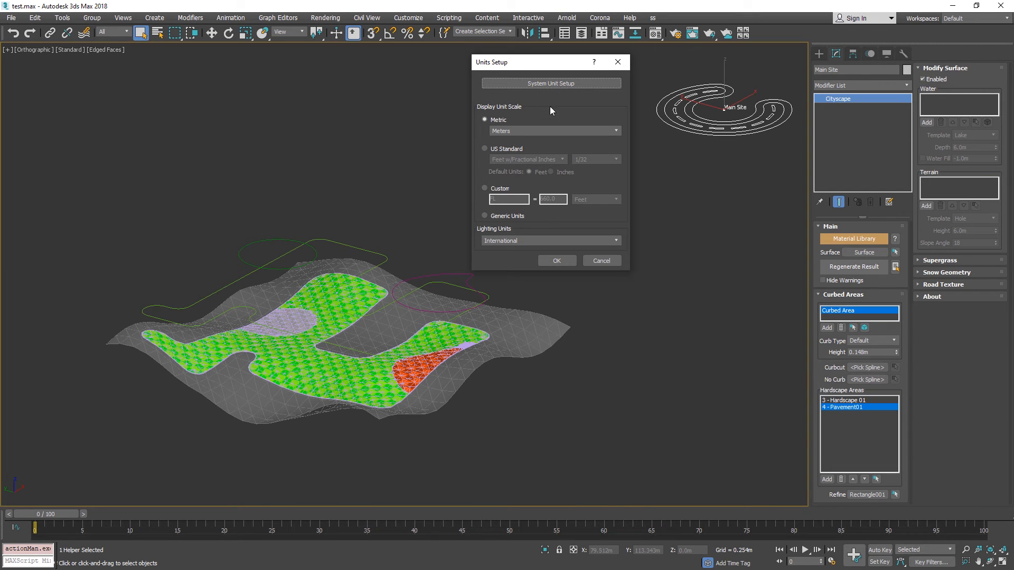
# Review the metric display unit options in the units setup without choosing a different unit.
pyautogui.click(553, 130)
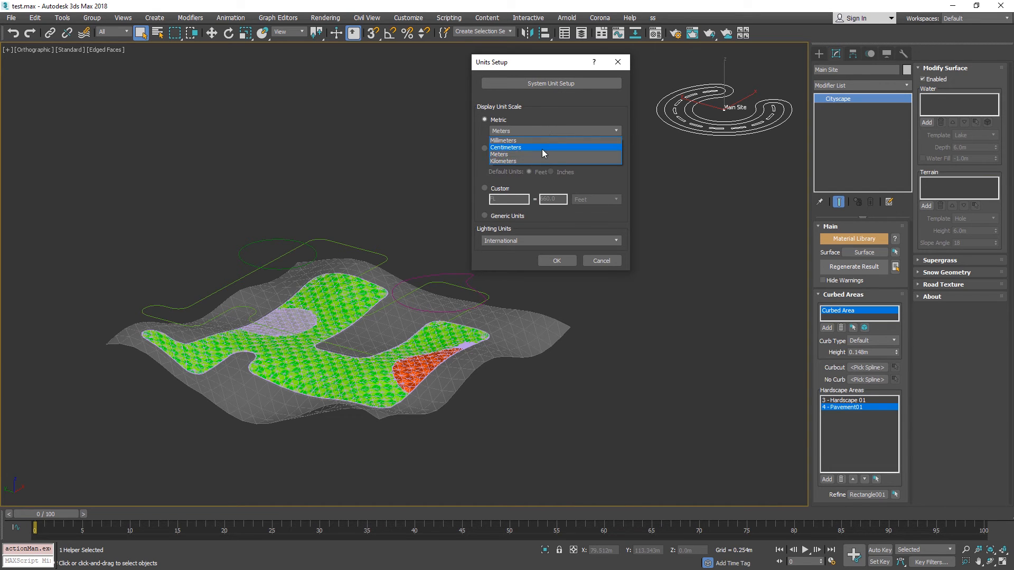
pyautogui.click(528, 124)
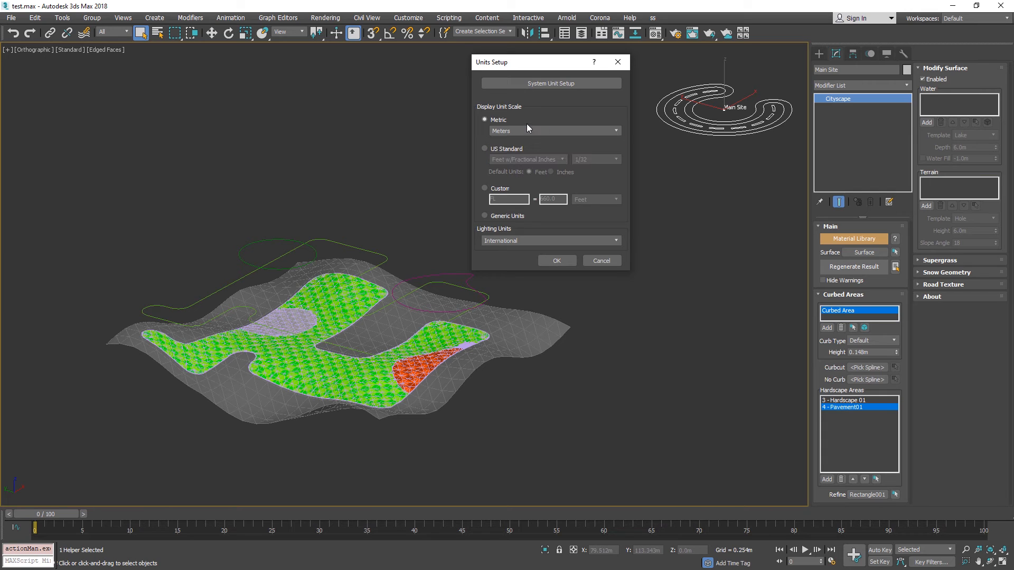
pyautogui.click(527, 131)
pyautogui.click(545, 112)
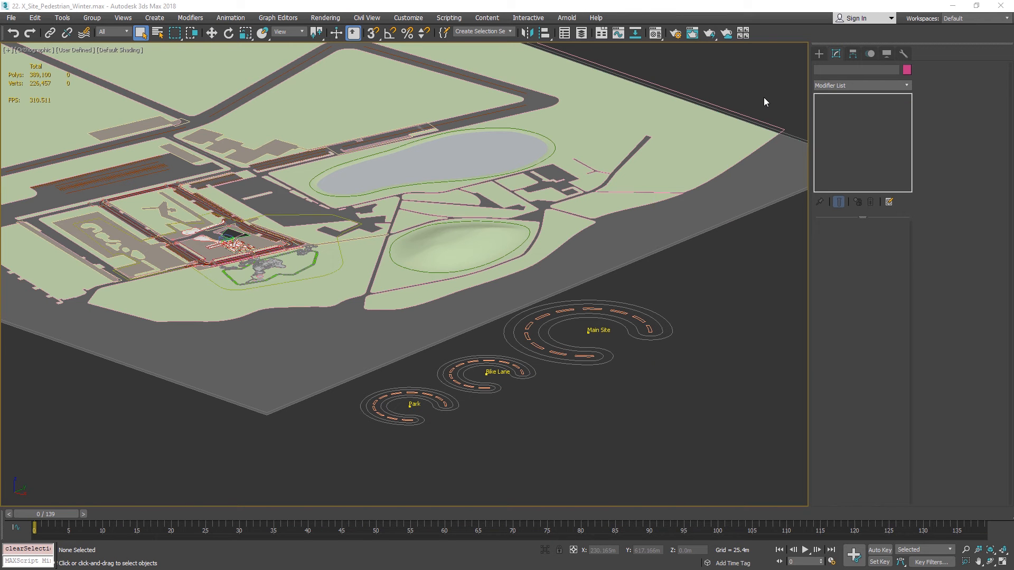
# Select the Curbed_Area spline and move it straight up above the site to a Z position of about 48.3 m.
pyautogui.moveTo(764, 97); pyautogui.dragTo(768, 127, button='middle')
pyautogui.click(755, 157)
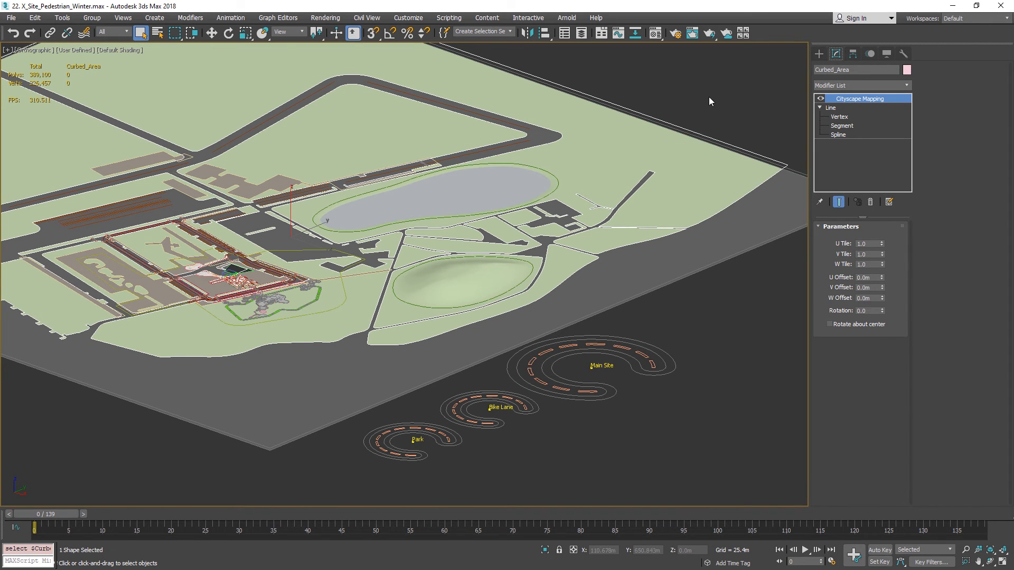
pyautogui.press('w')
pyautogui.moveTo(456, 148); pyautogui.dragTo(479, 171, button='middle')
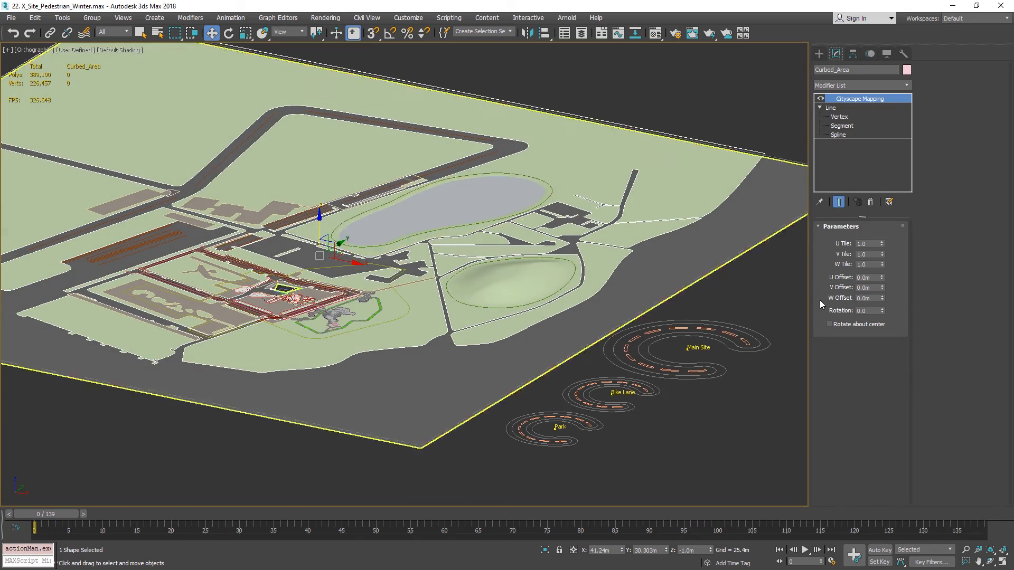
pyautogui.moveTo(320, 229); pyautogui.dragTo(319, 187)
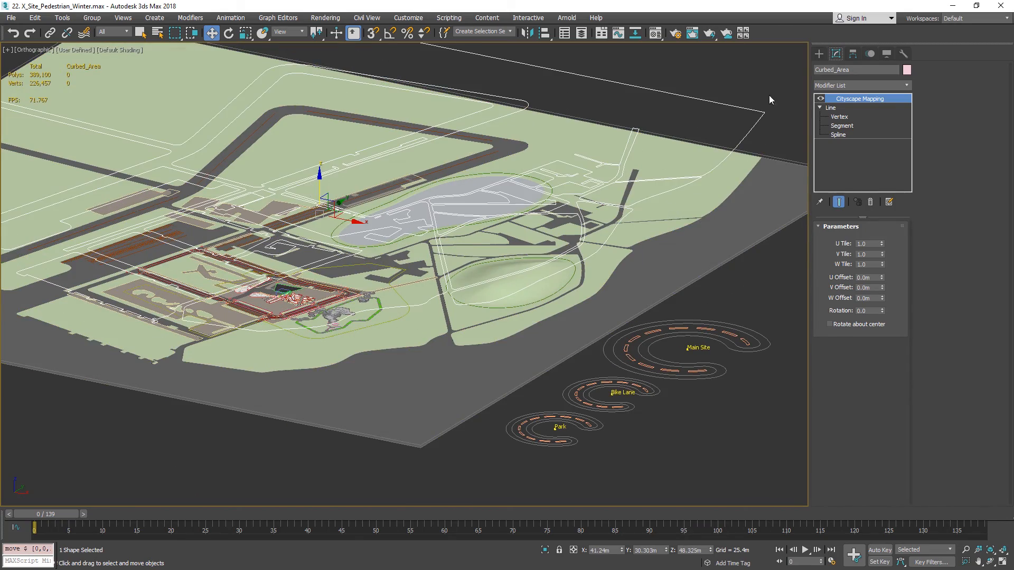
# Add the Cityscape Spline modifier on top of the Curbed_Area spline's modifier stack.
pyautogui.moveTo(769, 96); pyautogui.dragTo(749, 108, button='middle')
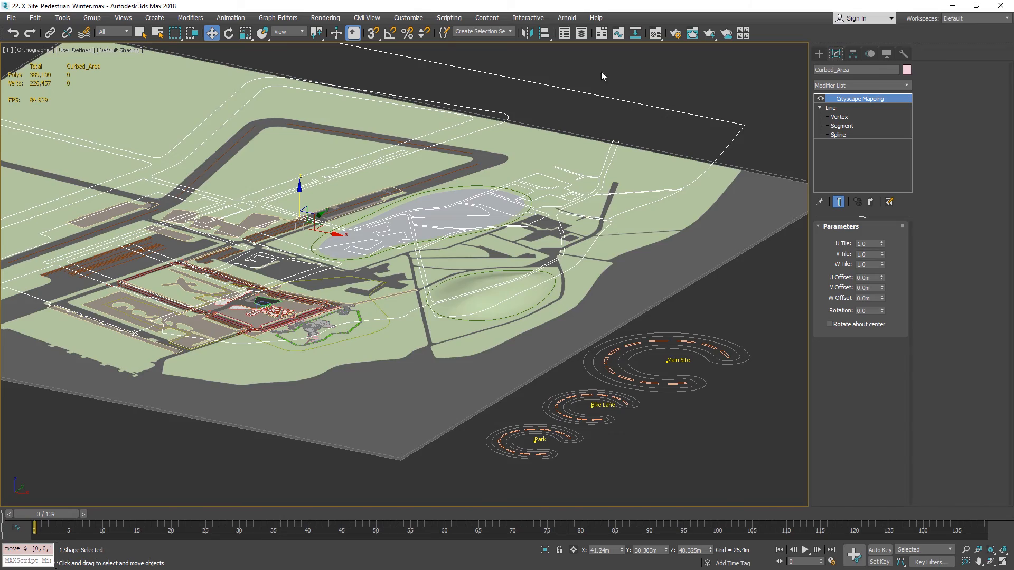
pyautogui.scroll(-3, 601, 76)
pyautogui.keyDown('alt'); pyautogui.moveTo(759, 138); pyautogui.dragTo(645, 194, button='middle'); pyautogui.keyUp('alt')
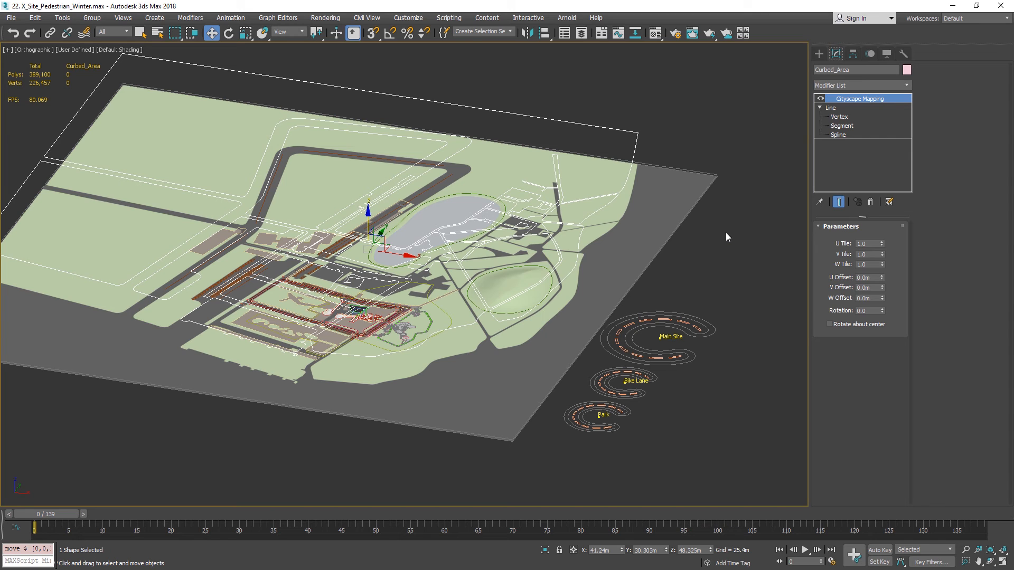
pyautogui.click(879, 86)
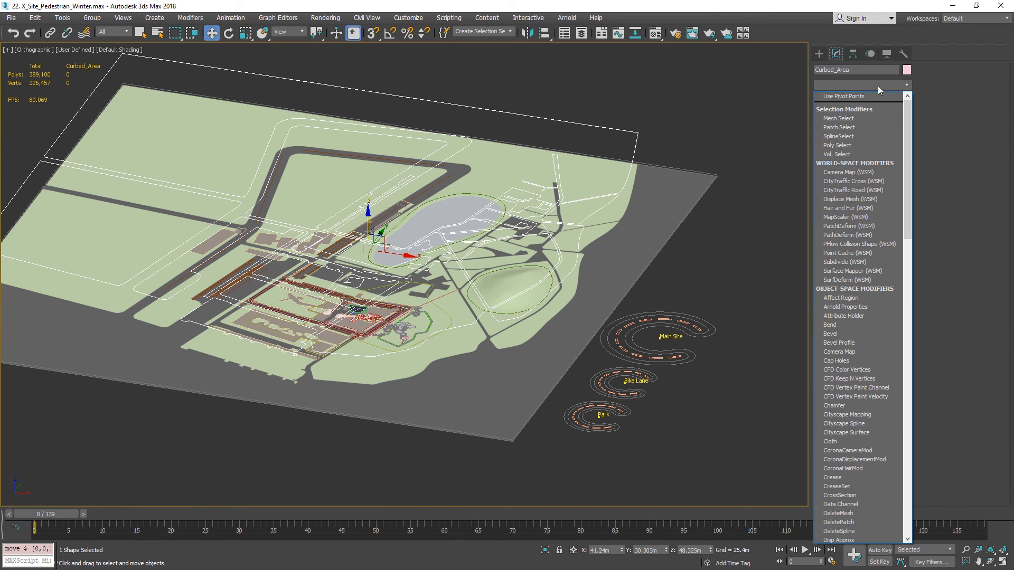
pyautogui.press('c')
pyautogui.press('c')
pyautogui.press('c')
pyautogui.press('c')
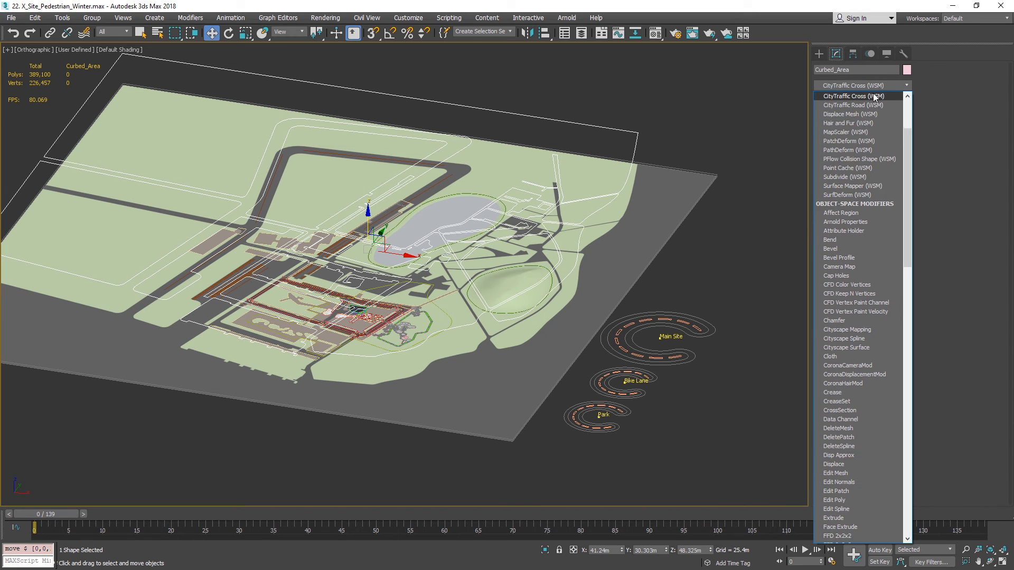
pyautogui.press('c')
pyautogui.press('c')
pyautogui.press('c')
pyautogui.press('c')
pyautogui.press('c')
pyautogui.press('c')
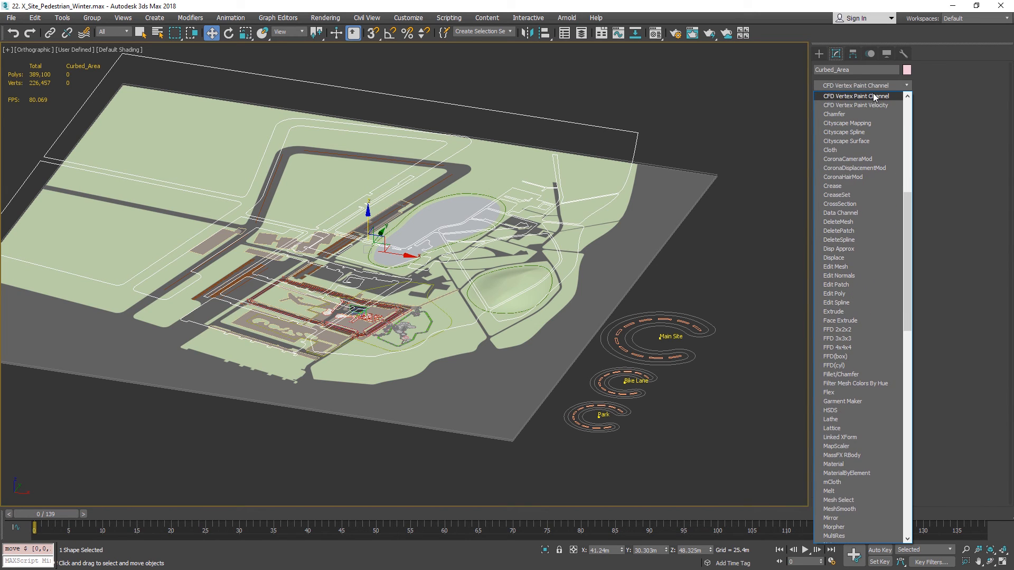
pyautogui.click(874, 117)
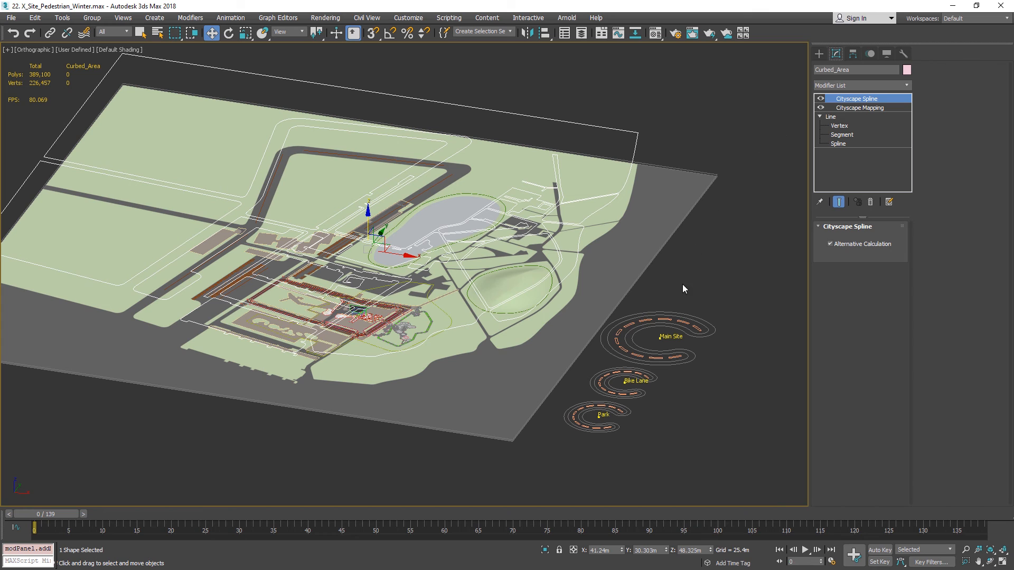
# Select the Main Site helper, regenerate the result and inspect the rebuilt site around the sidewalks.
pyautogui.click(674, 322)
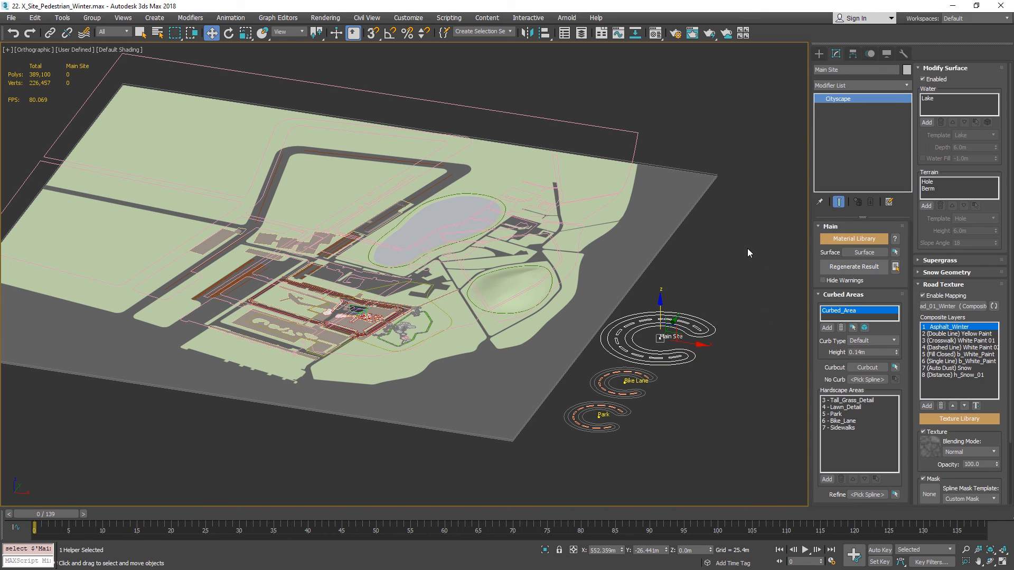
pyautogui.click(863, 267)
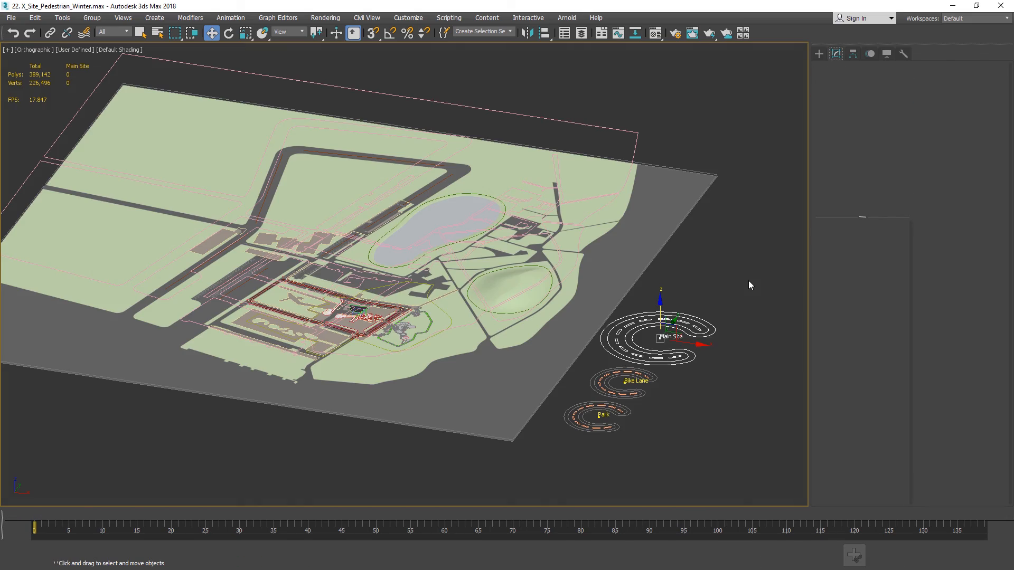
pyautogui.scroll(10, 362, 326)
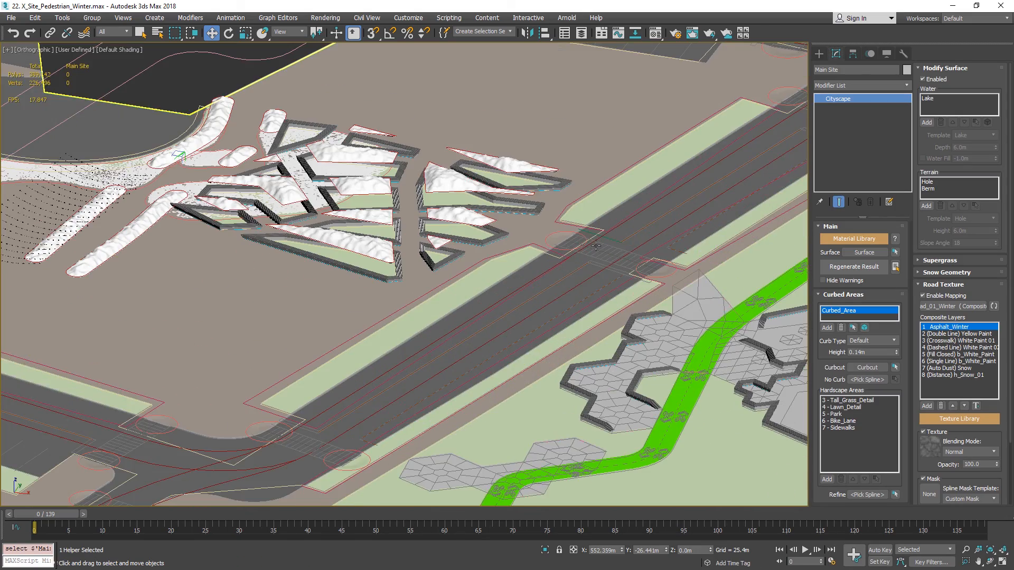
pyautogui.scroll(-12, 595, 245)
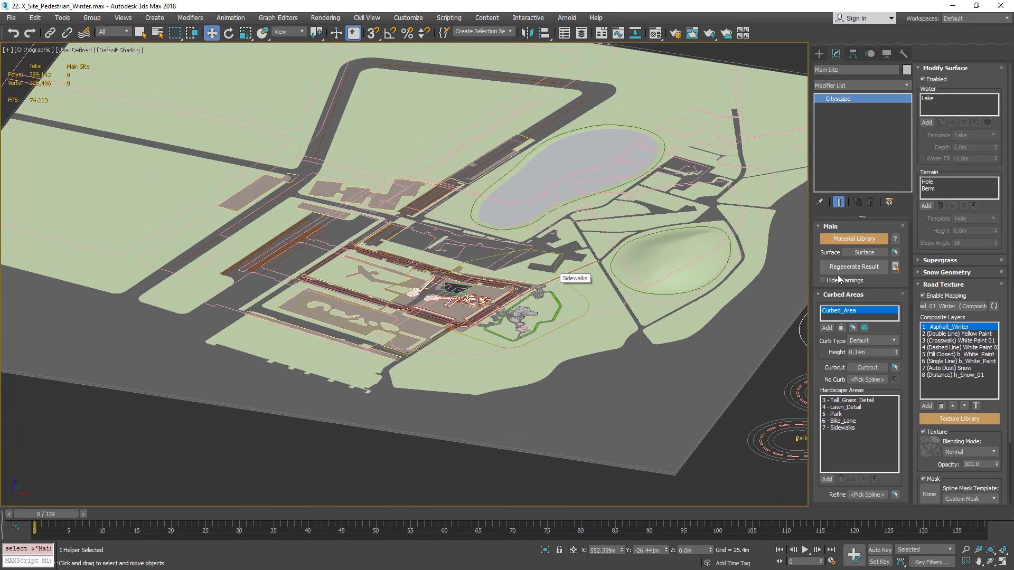
# Check the Curbed_Area spline and Main Site's curbed area settings, and examine the green bike lane and park hardscape edges up close.
pyautogui.click(672, 82)
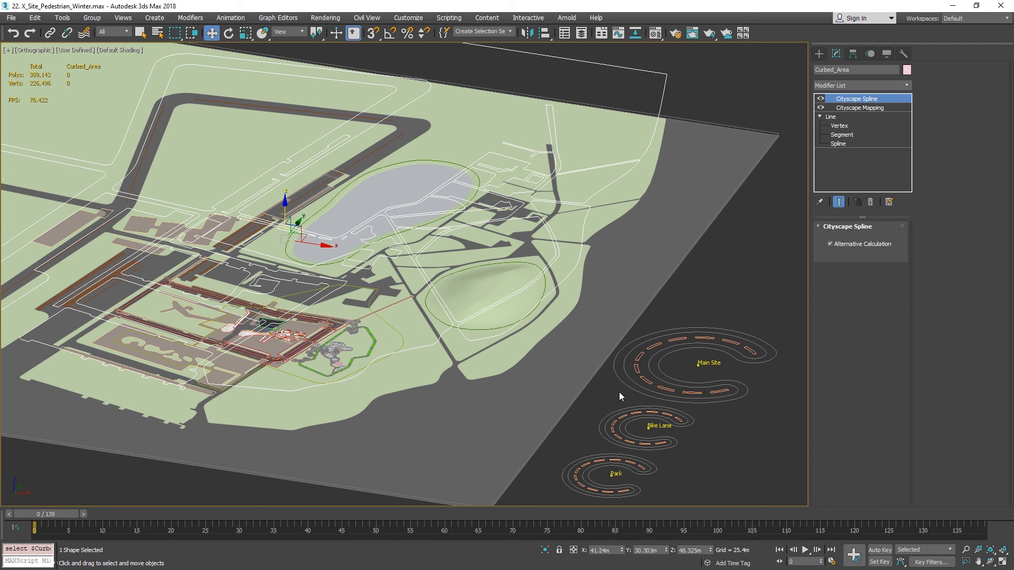
pyautogui.click(662, 383)
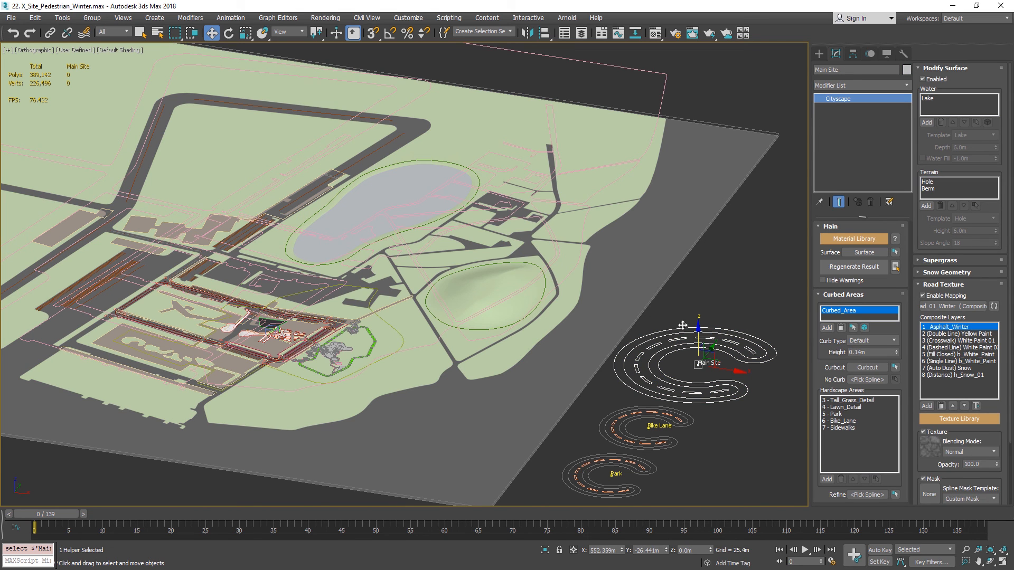
pyautogui.click(833, 296)
pyautogui.click(851, 296)
pyautogui.scroll(10, 370, 348)
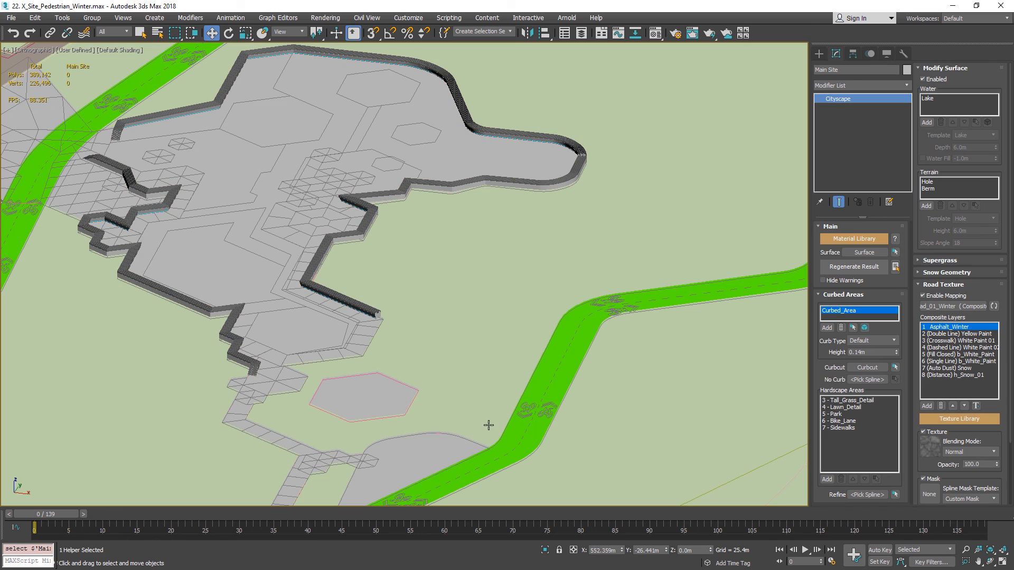
pyautogui.scroll(5, 472, 441)
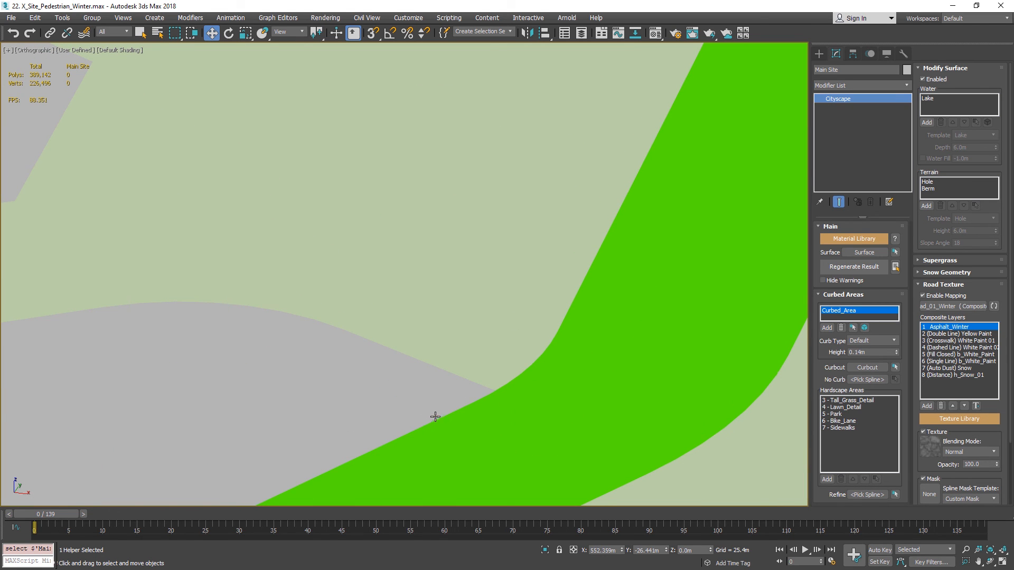
pyautogui.scroll(-1, 438, 417)
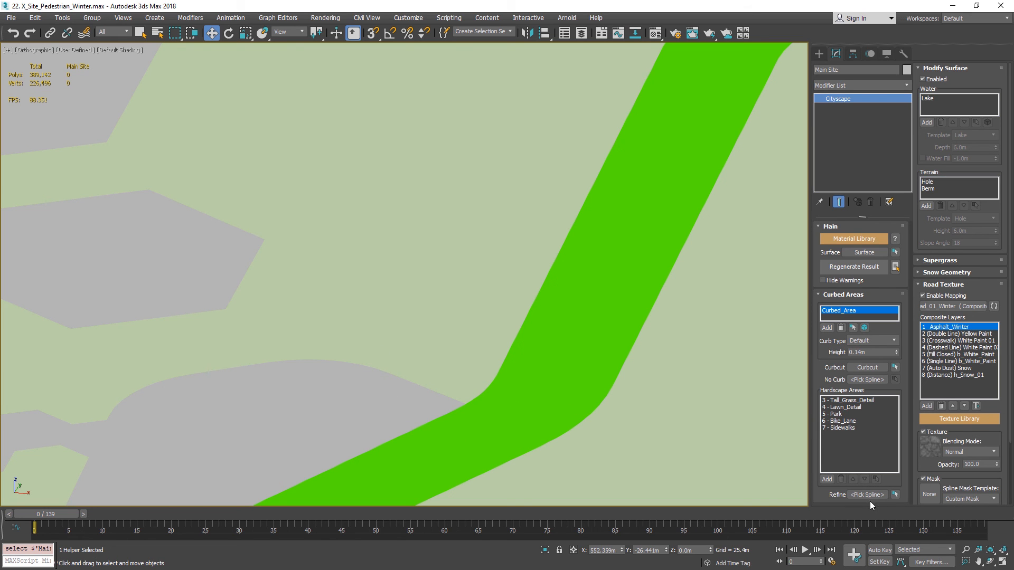
pyautogui.scroll(-10, 521, 449)
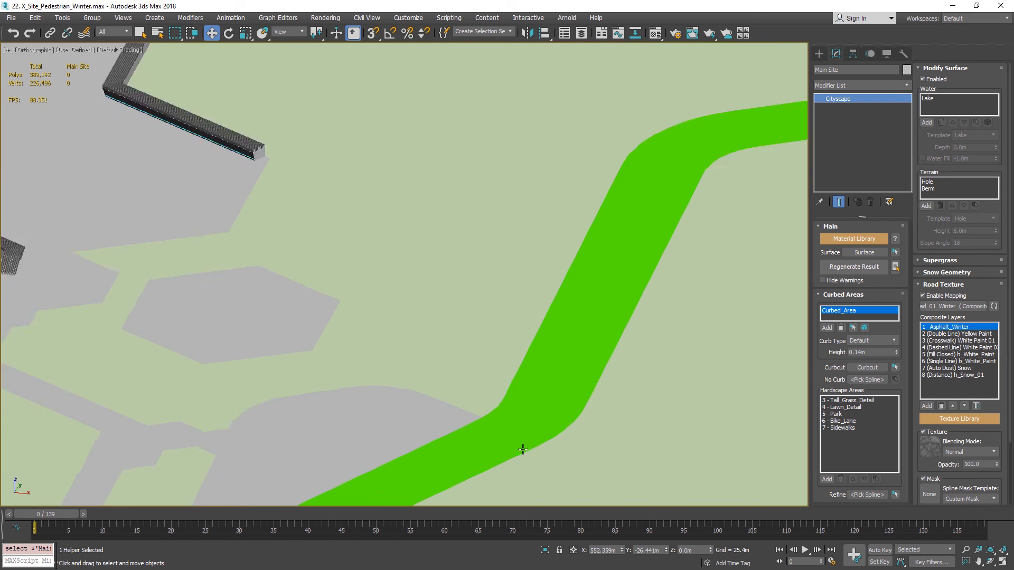
pyautogui.scroll(10, 523, 448)
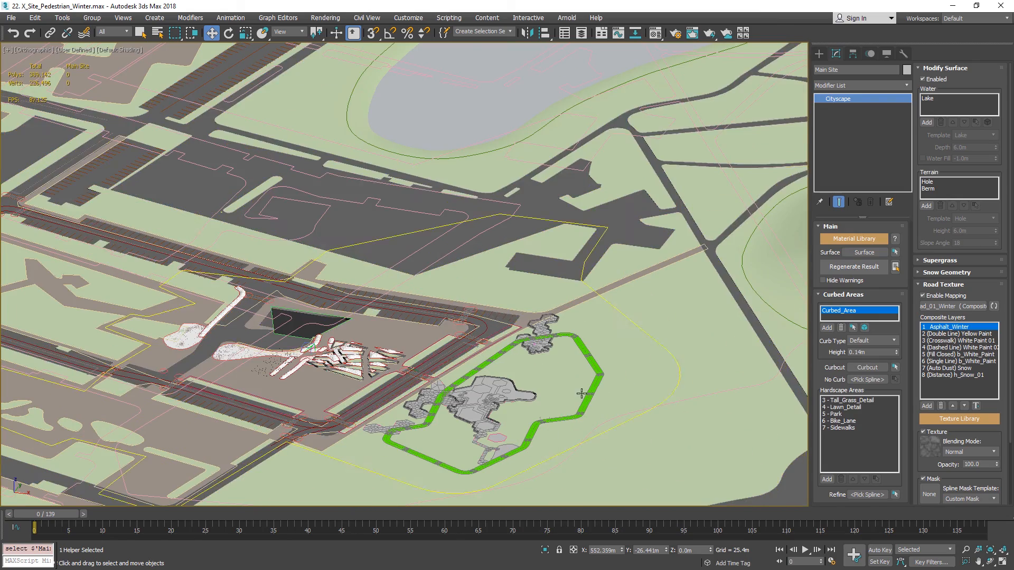
pyautogui.scroll(-10, 628, 442)
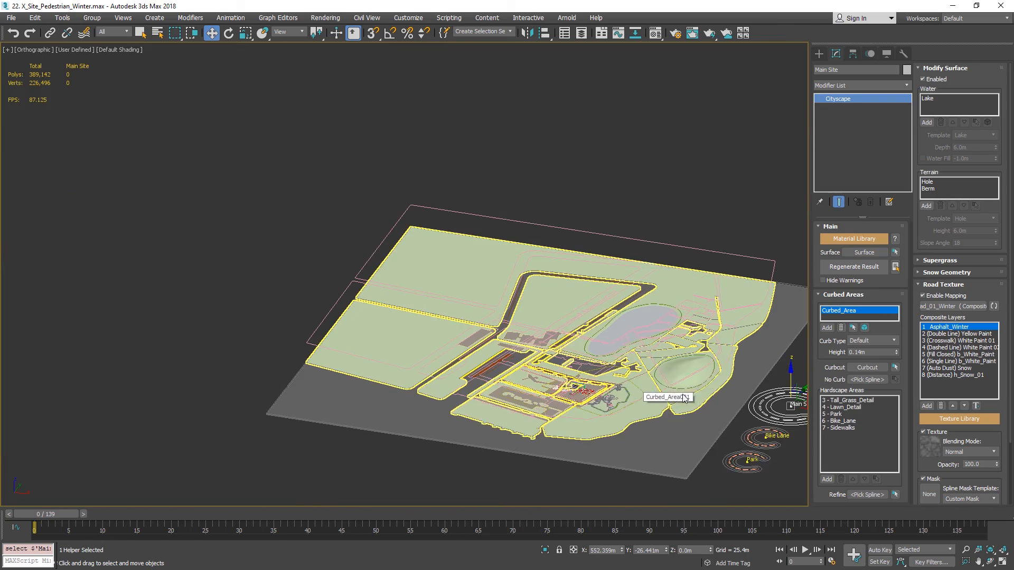
# Select the raised Curbed_Area spline and switch the viewport to wireframe to examine the splines around the park.
pyautogui.moveTo(634, 444); pyautogui.dragTo(505, 364, button='middle')
pyautogui.click(505, 365)
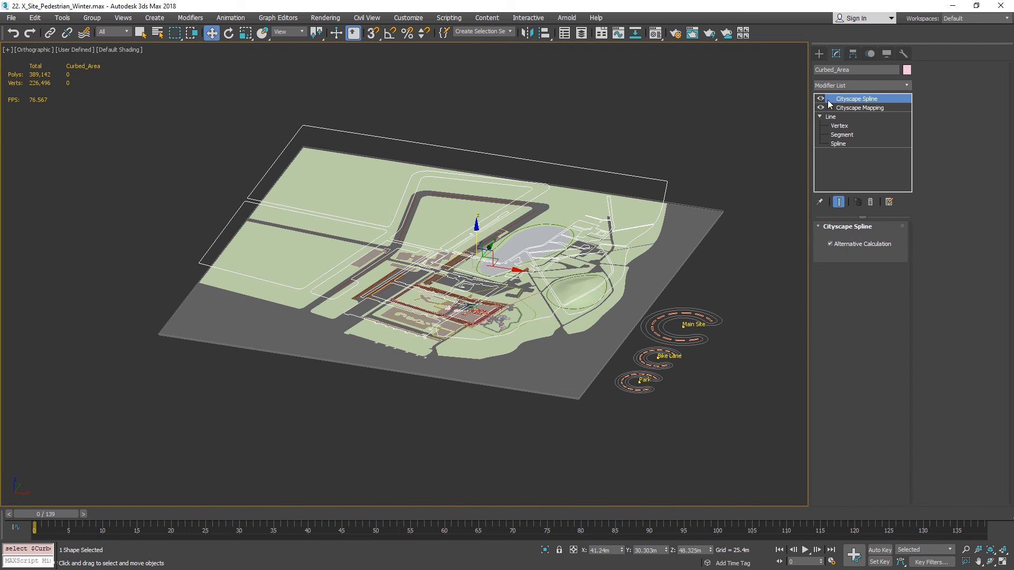
pyautogui.moveTo(645, 301); pyautogui.dragTo(670, 287, button='middle')
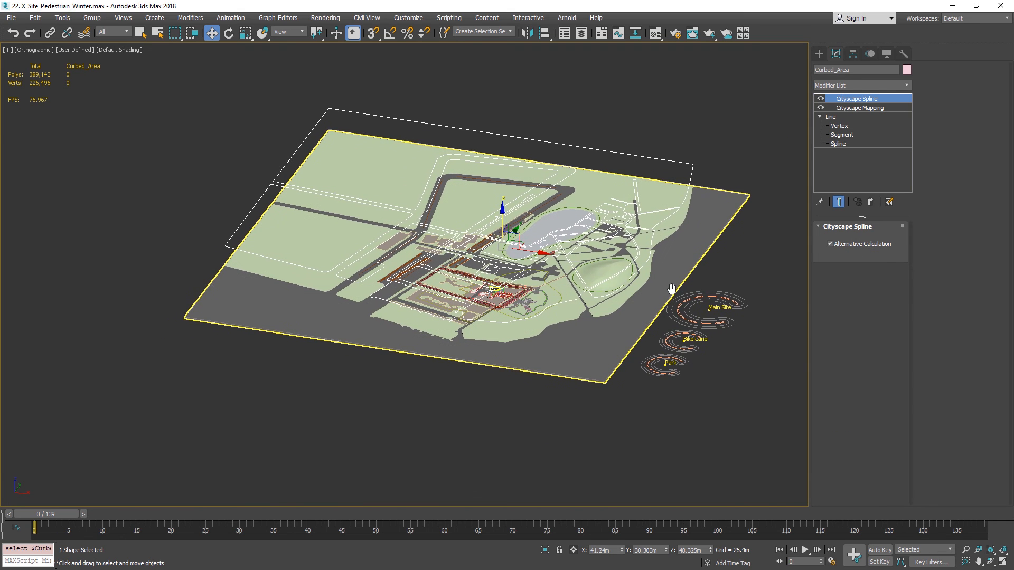
pyautogui.press('F3')
pyautogui.scroll(3, 616, 291)
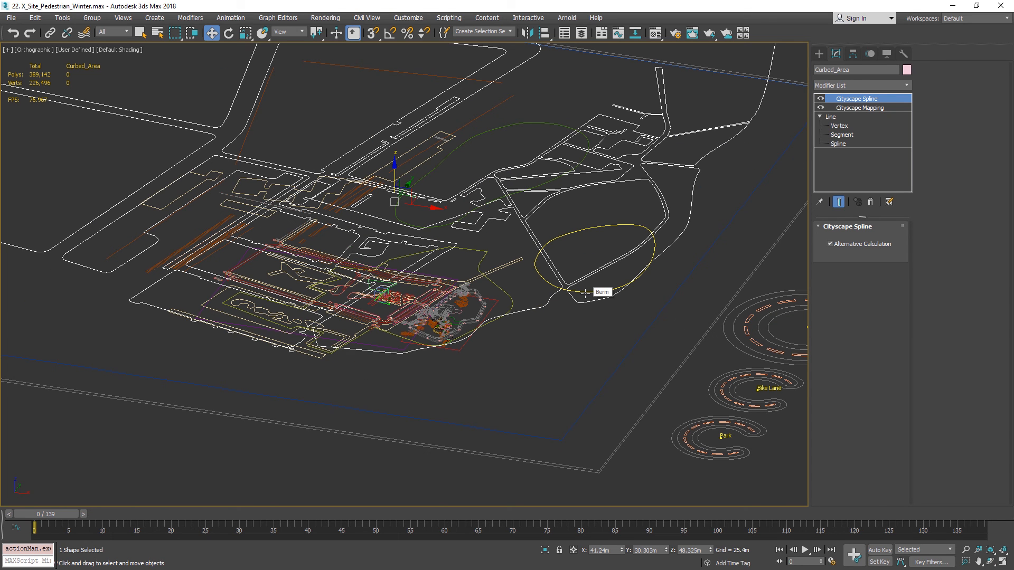
pyautogui.scroll(5, 459, 328)
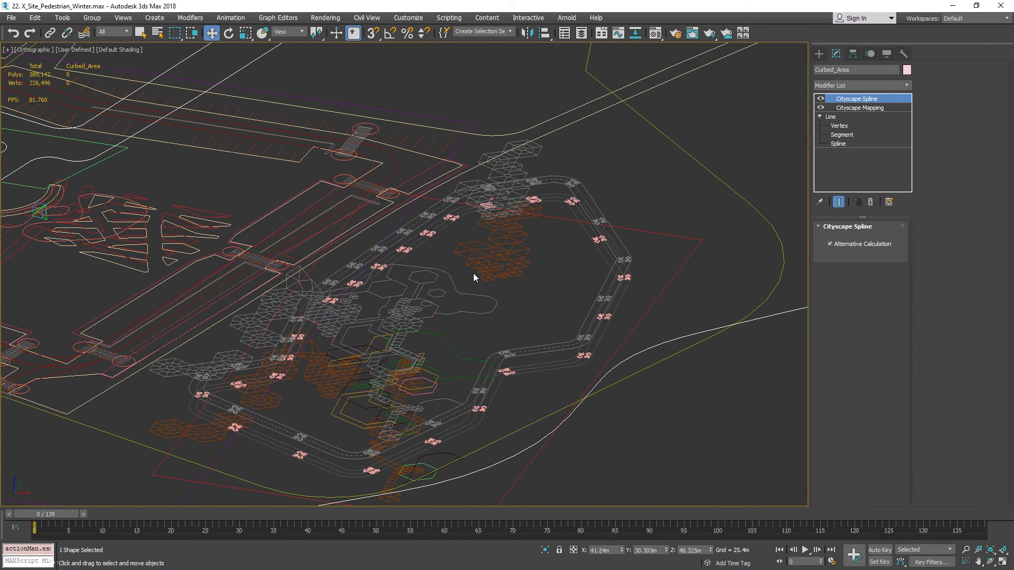
# Select the Berm spline and then the Lake spline on the wider site, and examine the splines around the planting areas.
pyautogui.scroll(-3, 467, 278)
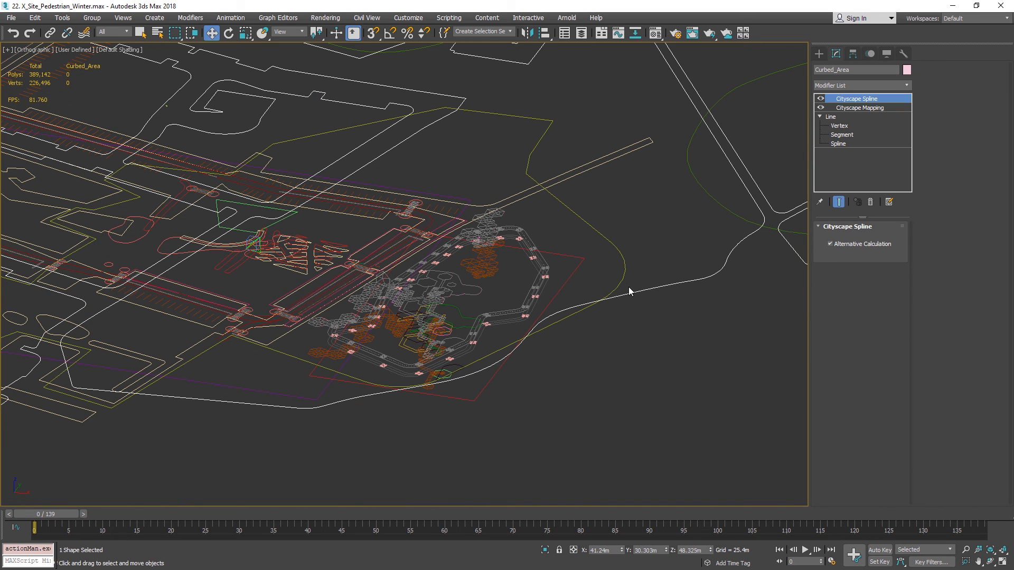
pyautogui.moveTo(640, 256); pyautogui.dragTo(539, 300, button='middle')
pyautogui.scroll(-3, 539, 299)
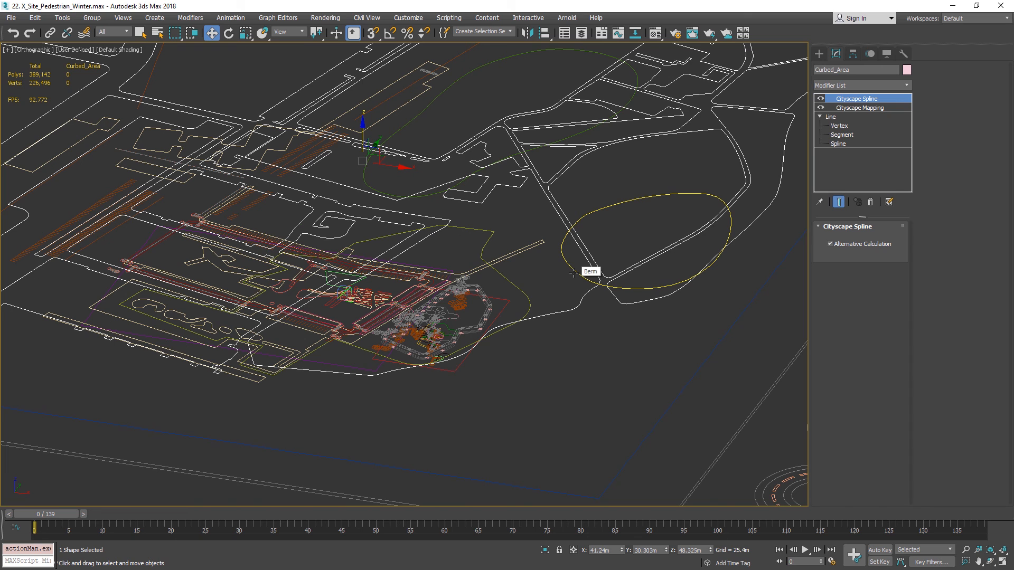
pyautogui.click(573, 274)
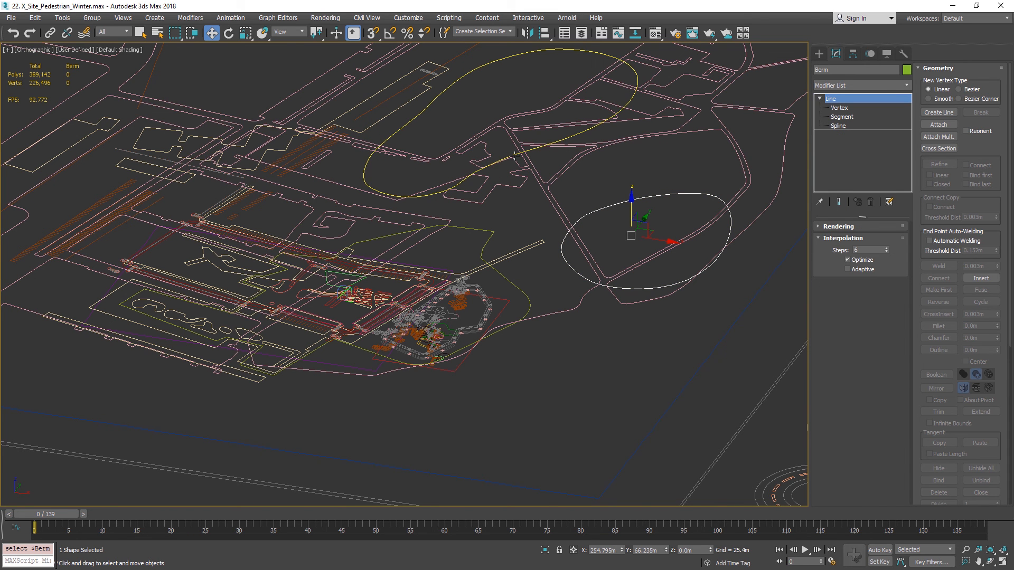
pyautogui.click(508, 158)
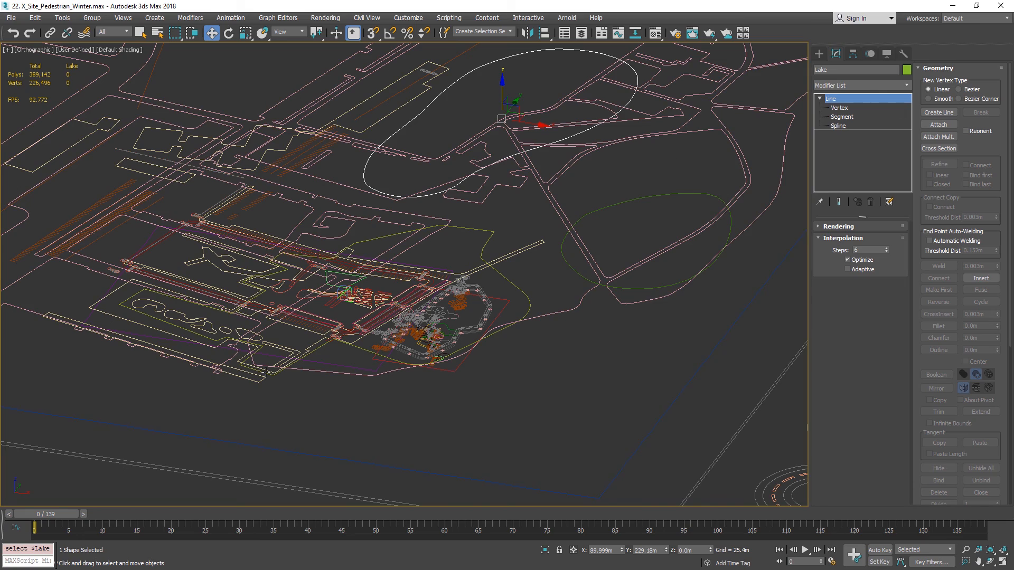
pyautogui.scroll(6, 394, 364)
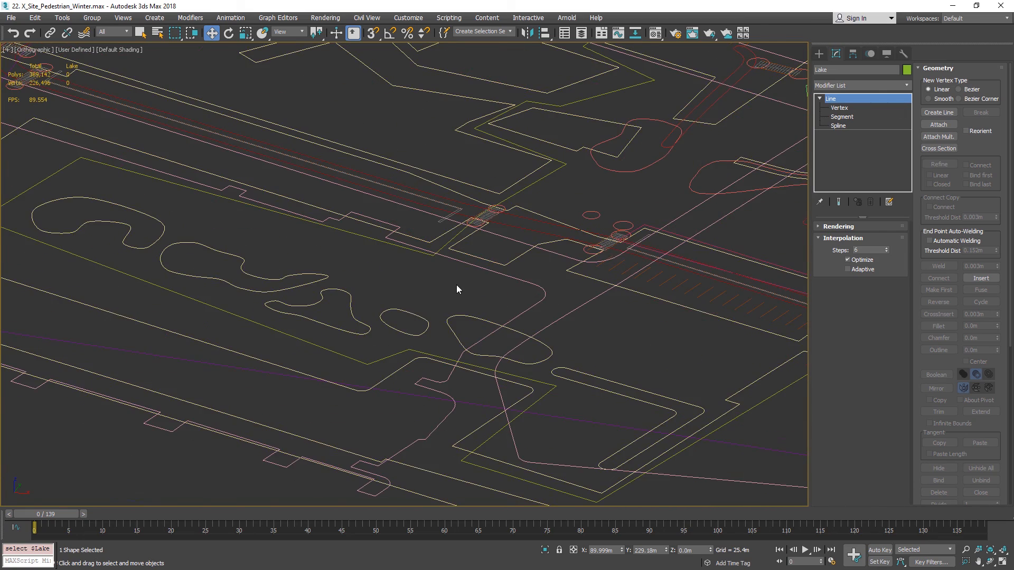
pyautogui.scroll(-3, 457, 286)
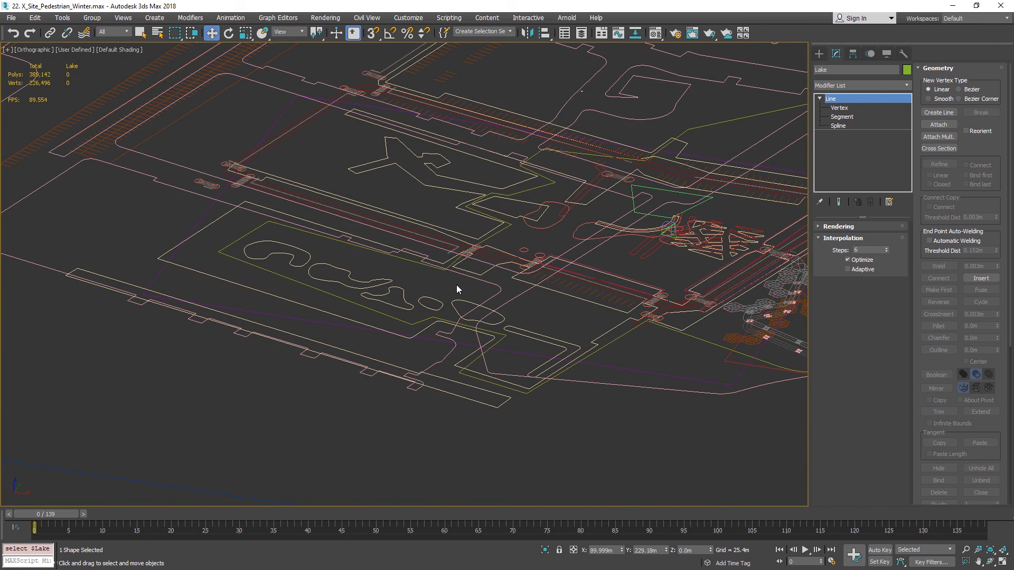